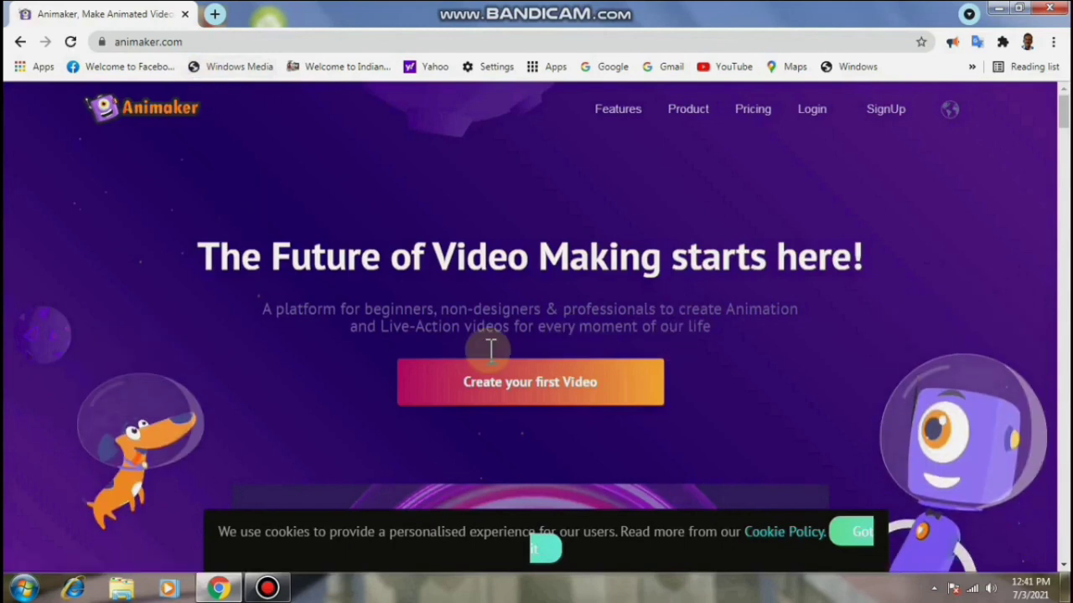
Click 'Create your first Video' on the Animaker homepage to reach the project dashboard.
{"action": "left_click", "coordinate": [529, 390]}
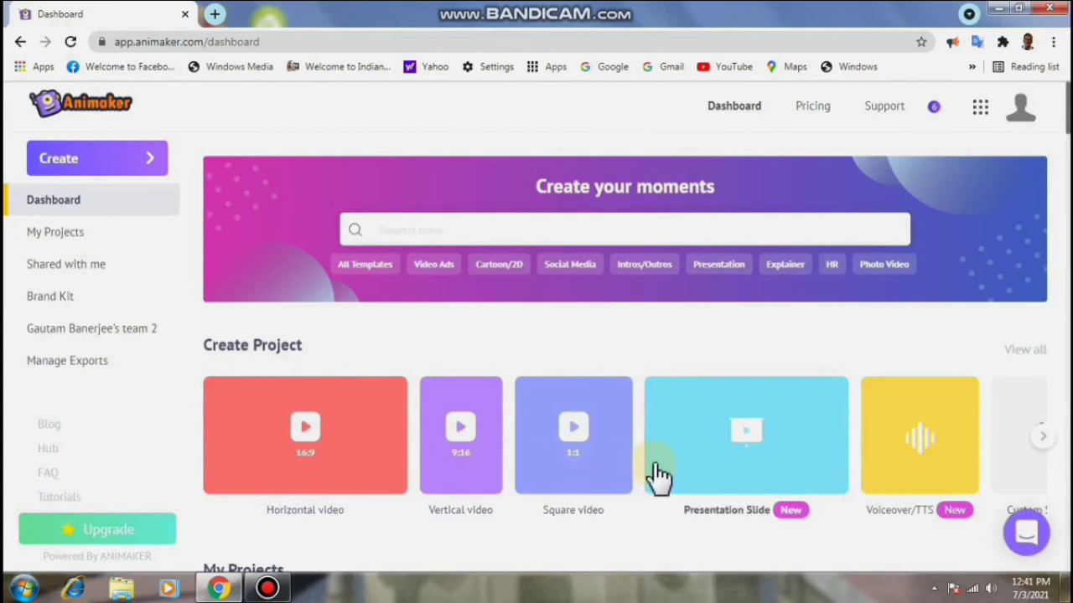
Start a blank horizontal 16:9 video and give Scene 1 the Travel airport-lounge background.
{"action": "left_click", "coordinate": [312, 438]}
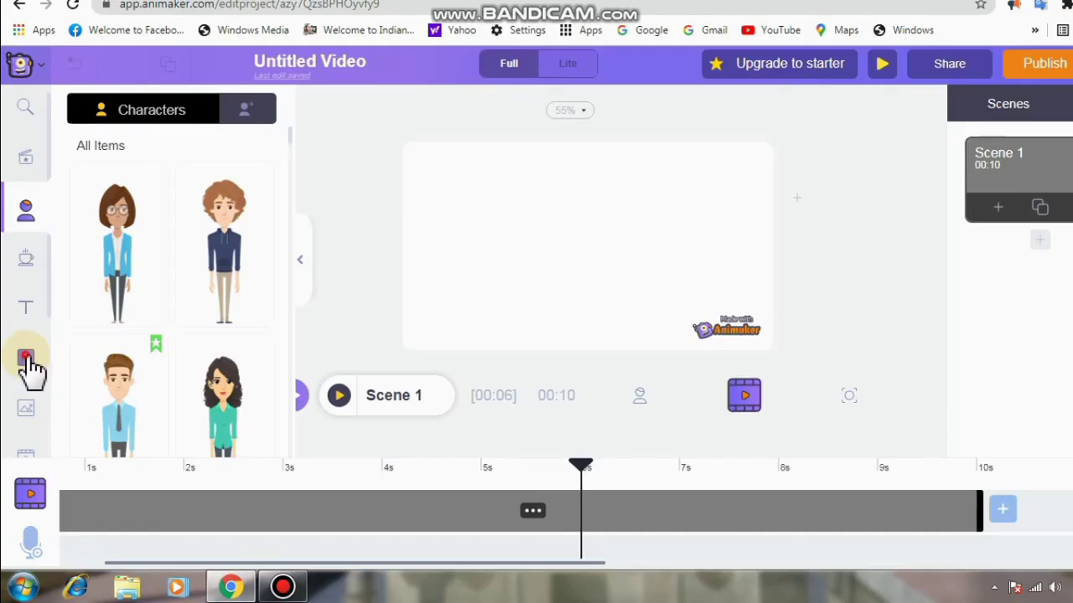
{"action": "left_click", "coordinate": [25, 359]}
{"action": "scroll", "coordinate": [193, 360], "scroll_direction": "down", "scroll_amount": 3}
{"action": "scroll", "coordinate": [191, 362], "scroll_direction": "down", "scroll_amount": 1}
{"action": "scroll", "coordinate": [191, 364], "scroll_direction": "down", "scroll_amount": 5}
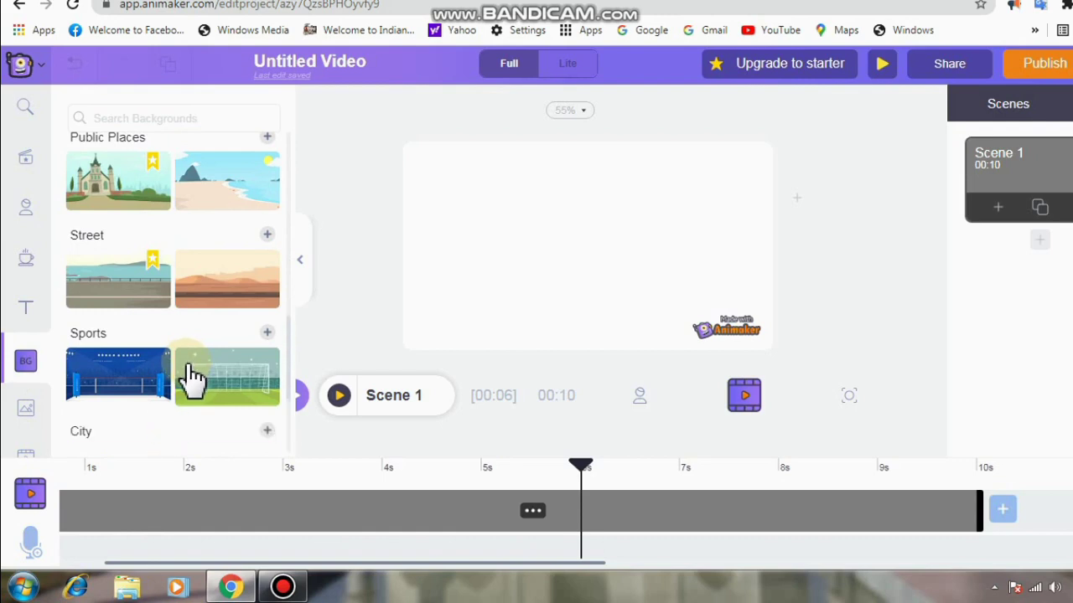
{"action": "scroll", "coordinate": [193, 377], "scroll_direction": "down", "scroll_amount": 2}
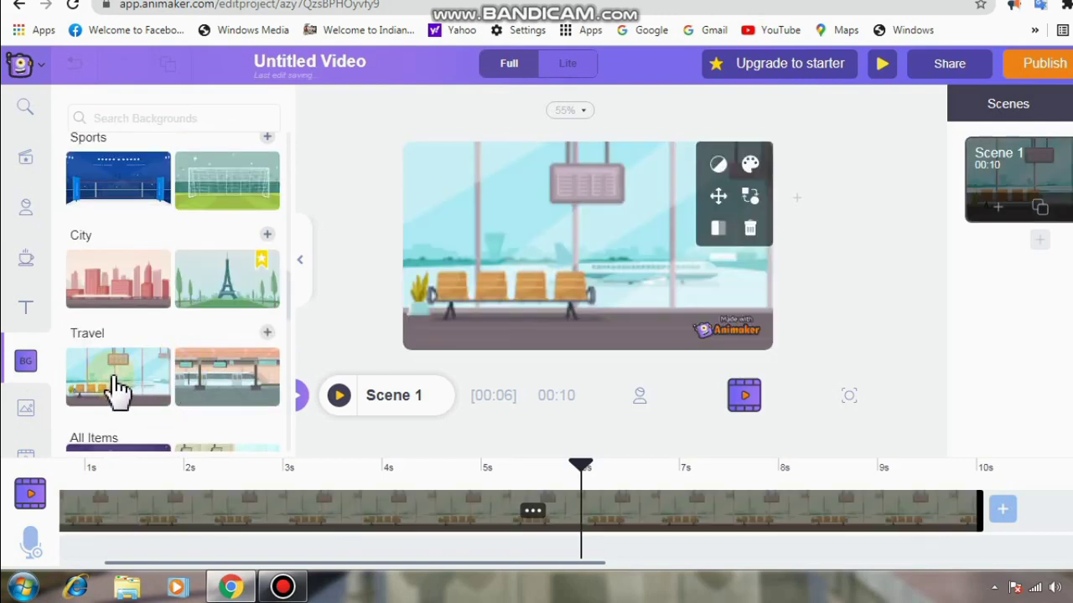
{"action": "left_click", "coordinate": [26, 261]}
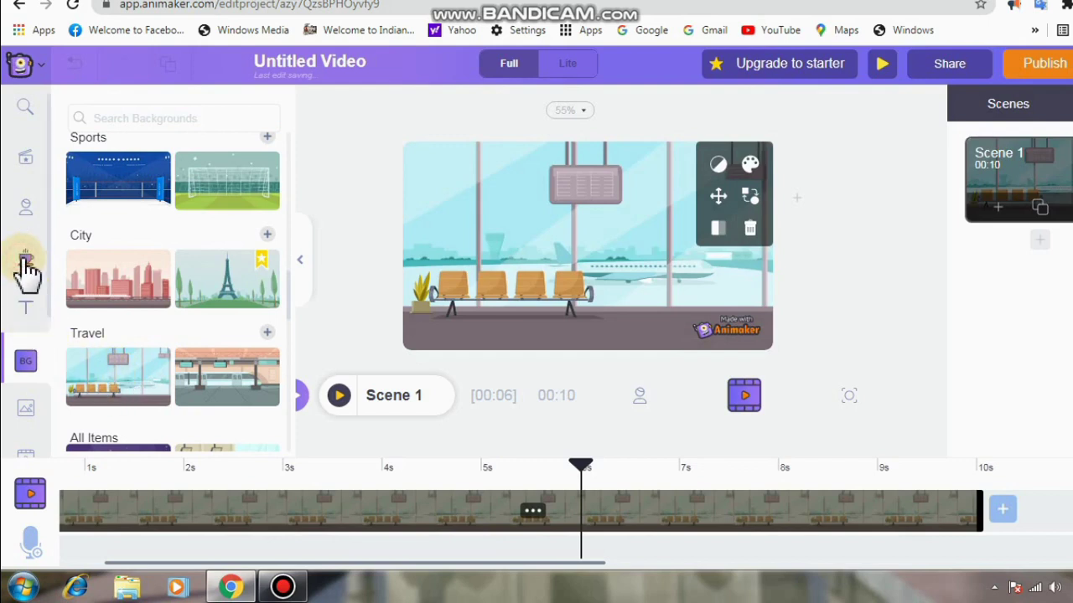
At 0s, add a shrunken Transport airplane prop just beyond the canvas's top-left corner.
{"action": "left_click", "coordinate": [640, 396]}
{"action": "left_click", "coordinate": [386, 459]}
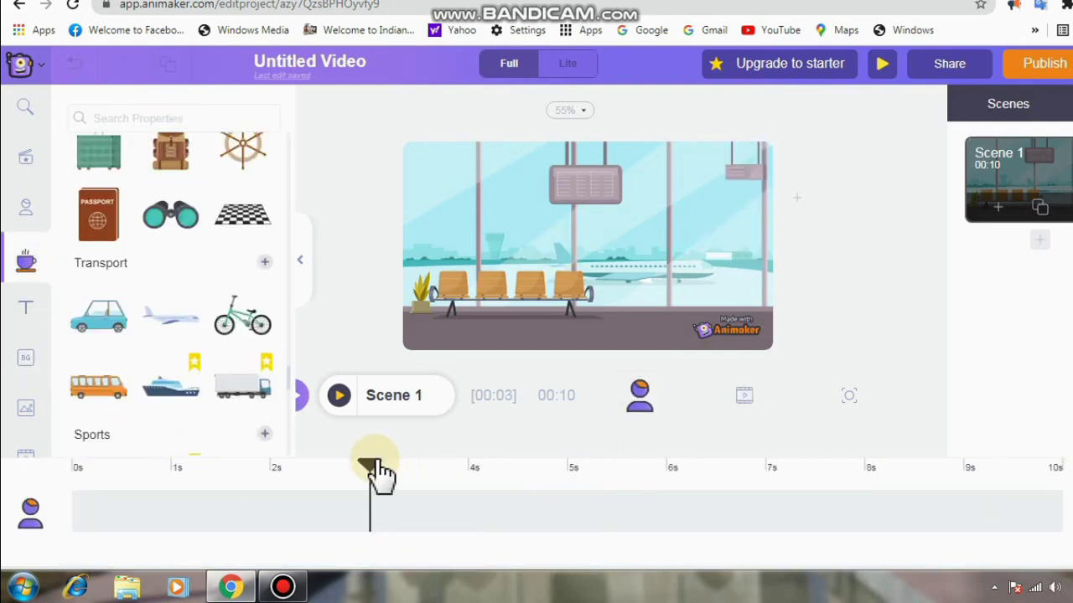
{"action": "left_click_drag", "start_coordinate": [377, 480], "coordinate": [29, 503]}
{"action": "left_click", "coordinate": [511, 550]}
{"action": "left_click", "coordinate": [169, 322]}
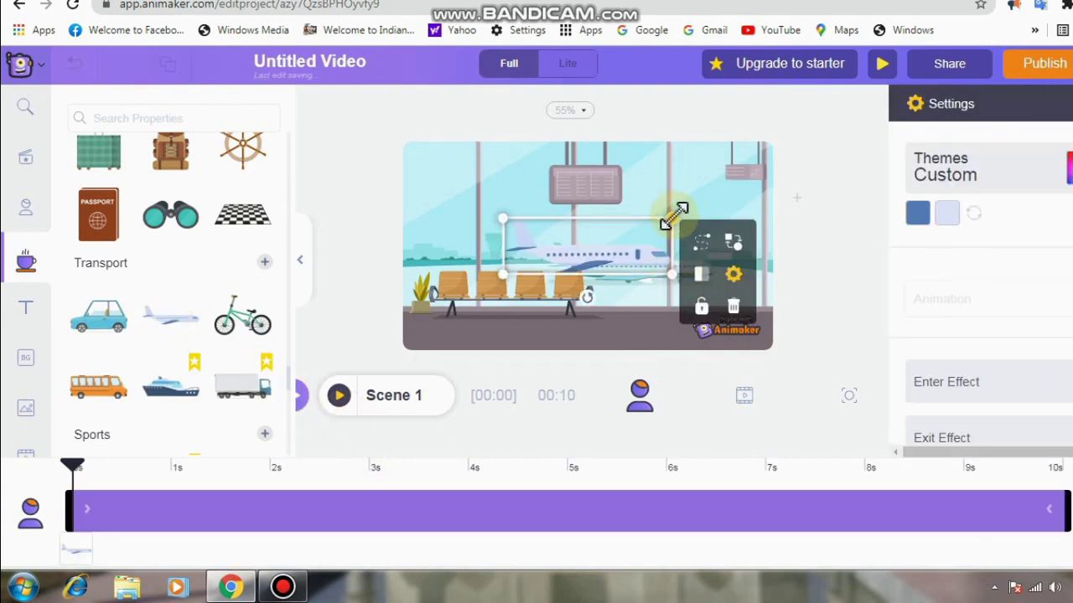
{"action": "left_click_drag", "start_coordinate": [673, 216], "coordinate": [637, 249]}
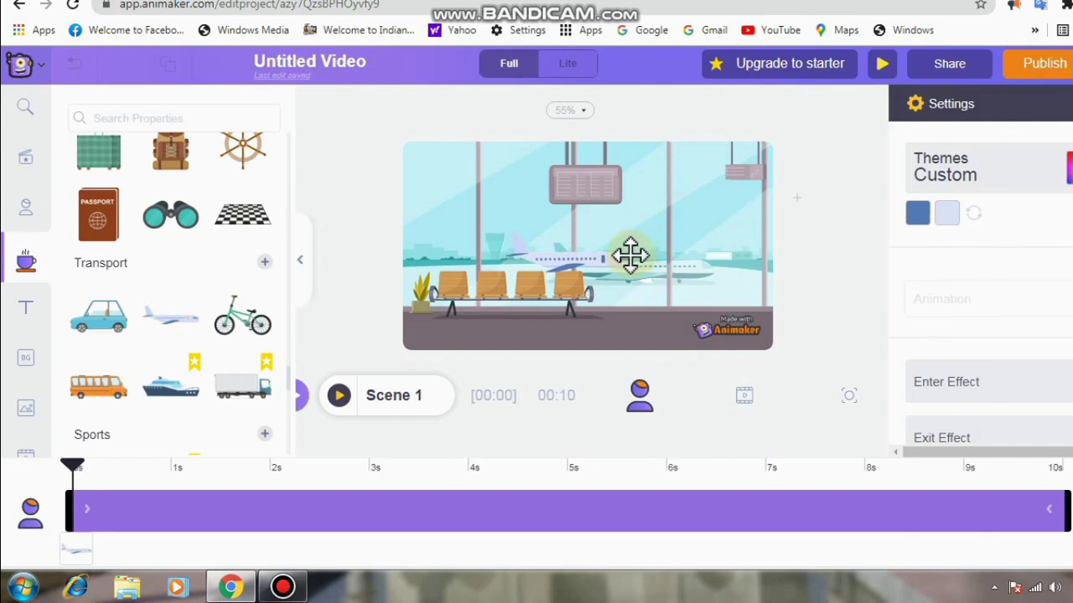
{"action": "left_click", "coordinate": [630, 255]}
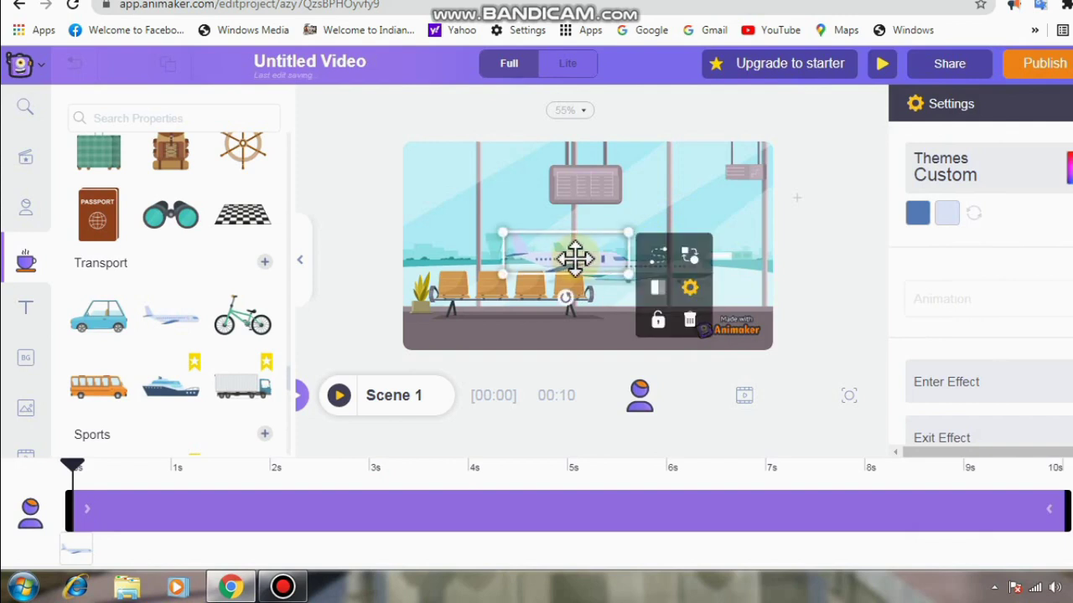
{"action": "left_click_drag", "start_coordinate": [575, 259], "coordinate": [377, 151]}
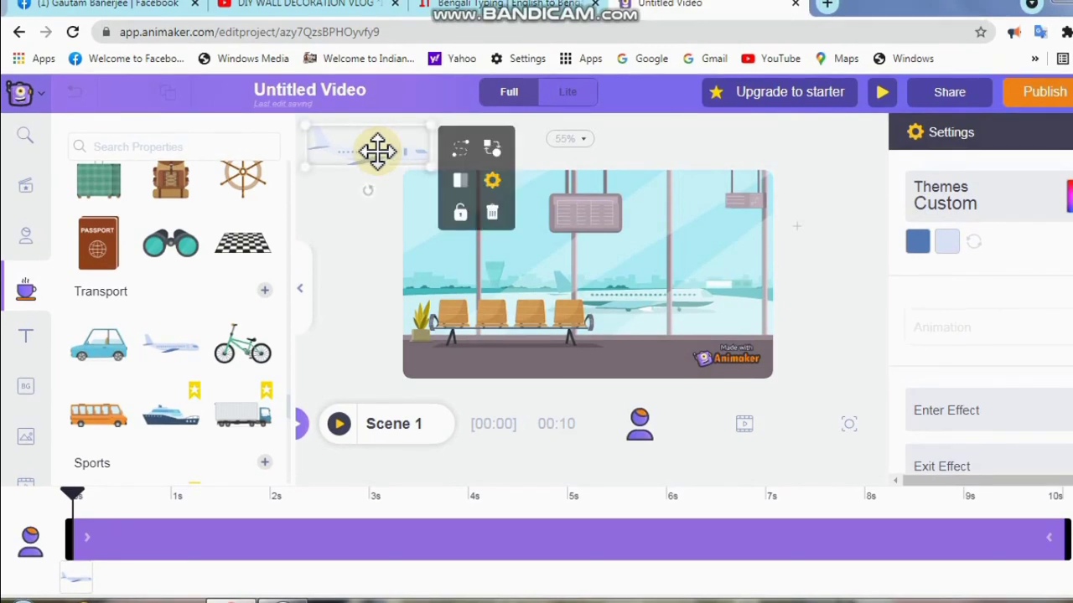
Give the airplane a Smartmove Left to right path and roughly set its start and end markers.
{"action": "left_click", "coordinate": [460, 153]}
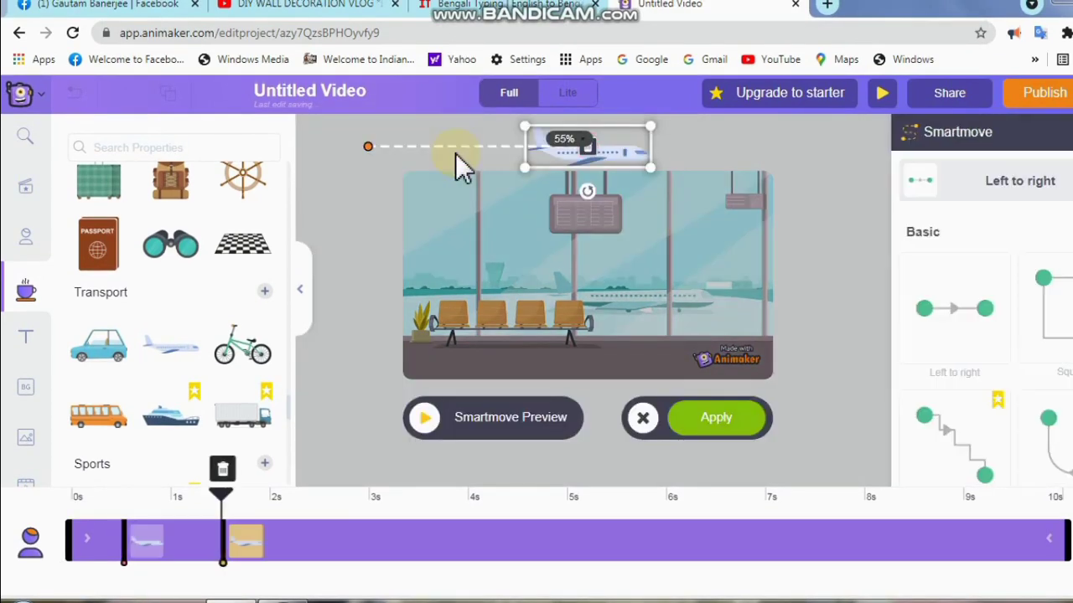
{"action": "scroll", "coordinate": [167, 536], "scroll_direction": "down", "scroll_amount": 1}
{"action": "mouse_move", "coordinate": [149, 520]}
{"action": "left_mouse_down"}
{"action": "mouse_move", "coordinate": [88, 524]}
{"action": "mouse_move", "coordinate": [207, 530]}
{"action": "left_mouse_up"}
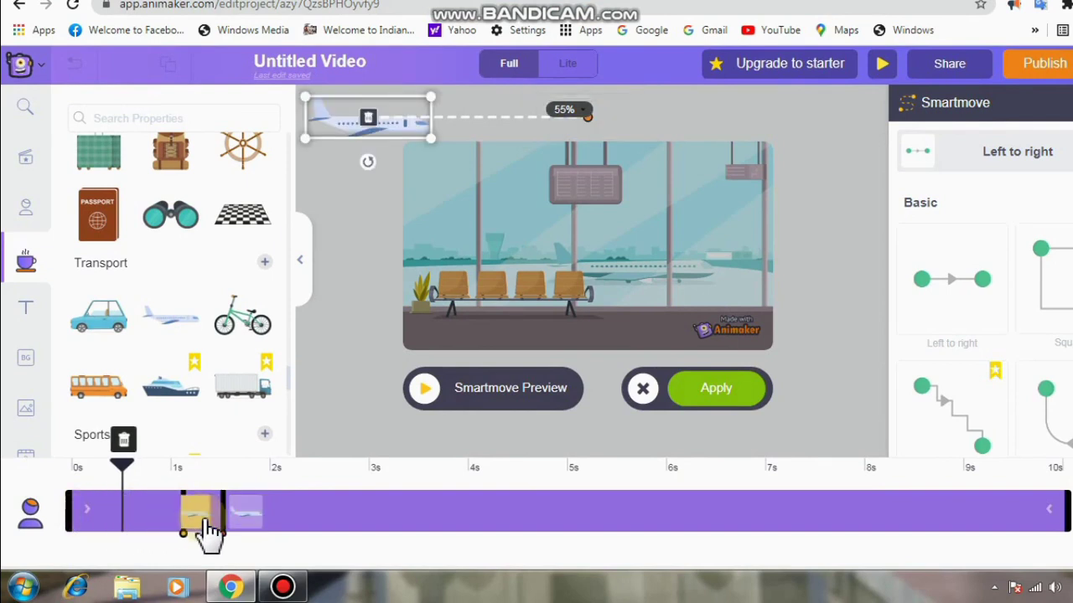
{"action": "left_click", "coordinate": [192, 531]}
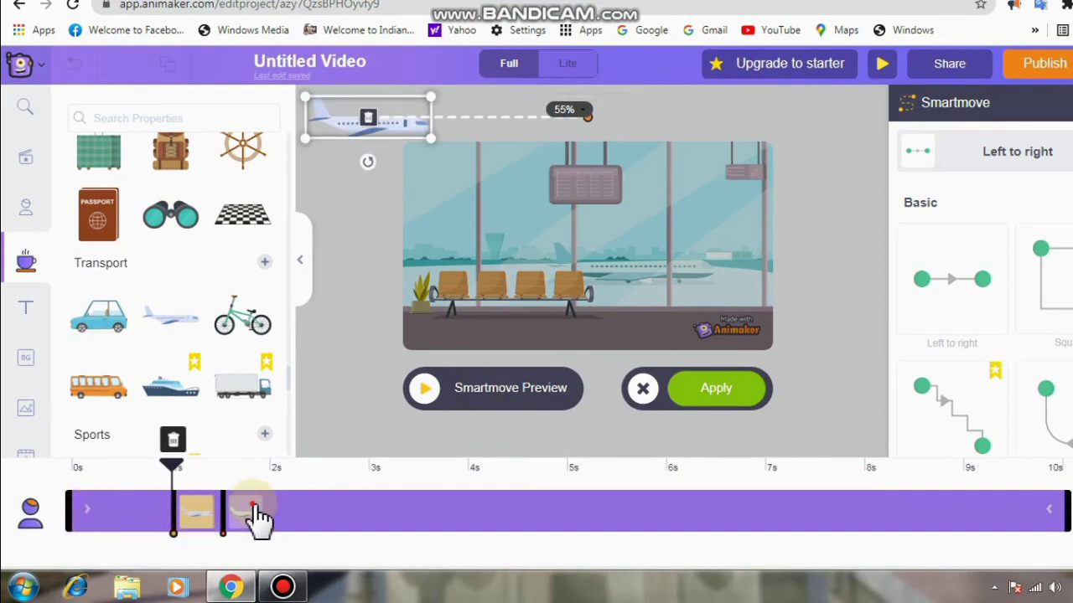
{"action": "left_click_drag", "start_coordinate": [259, 519], "coordinate": [520, 519]}
{"action": "left_click", "coordinate": [520, 520]}
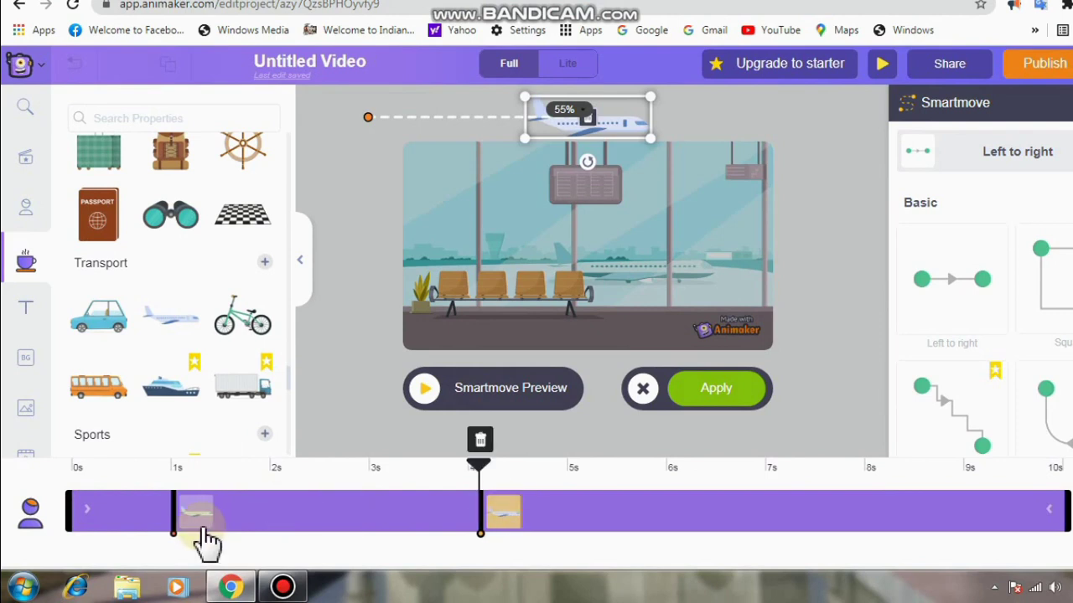
Retime the flight to about 1.5–5 s and drag its end point to the lounge's bottom right.
{"action": "left_click_drag", "start_coordinate": [198, 519], "coordinate": [249, 521]}
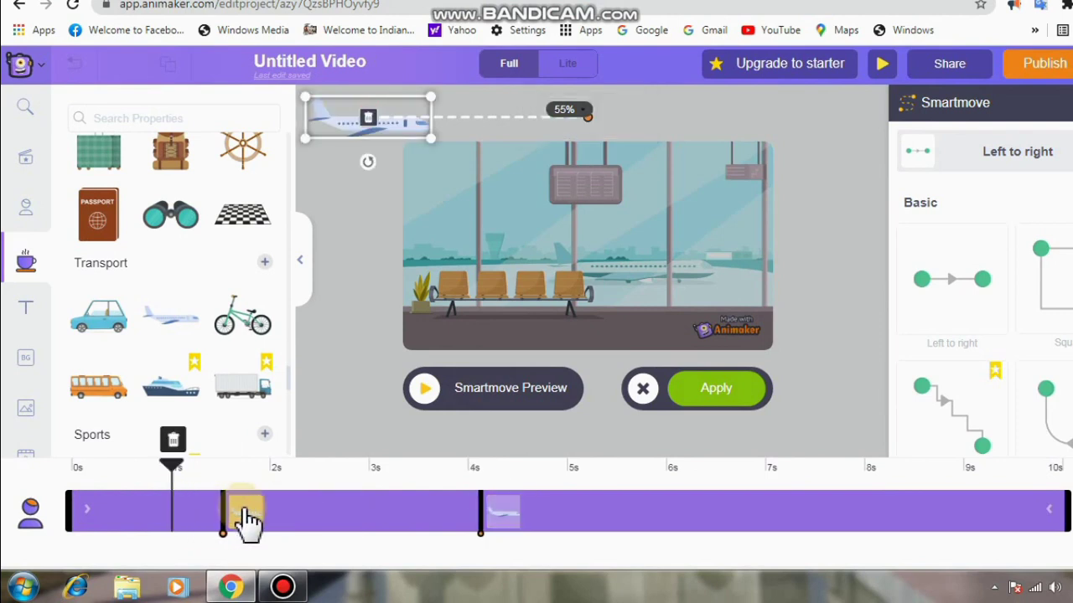
{"action": "left_click", "coordinate": [251, 521]}
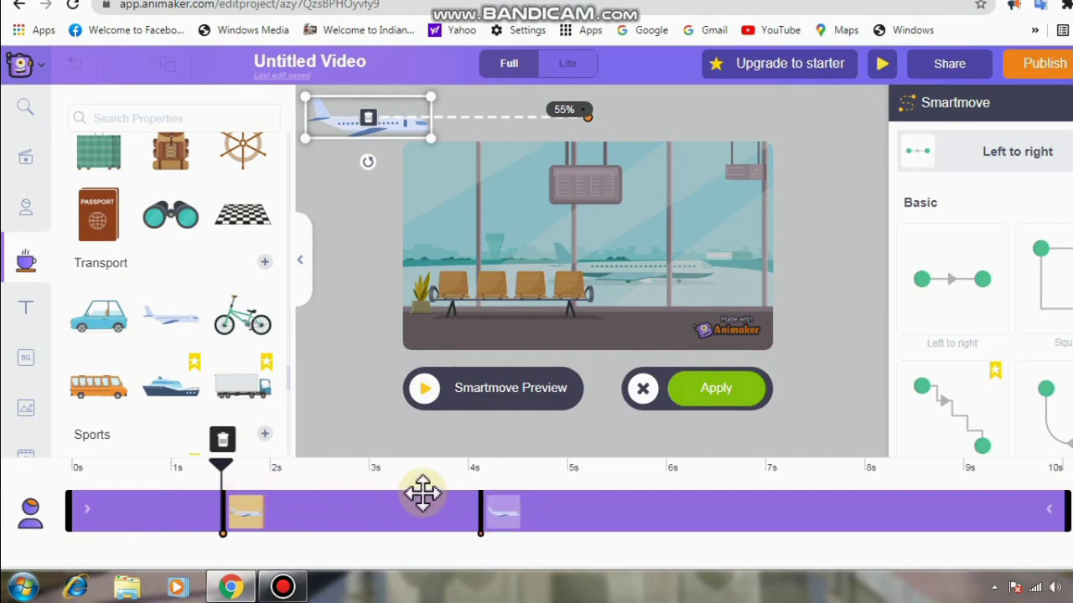
{"action": "left_click_drag", "start_coordinate": [504, 518], "coordinate": [595, 522]}
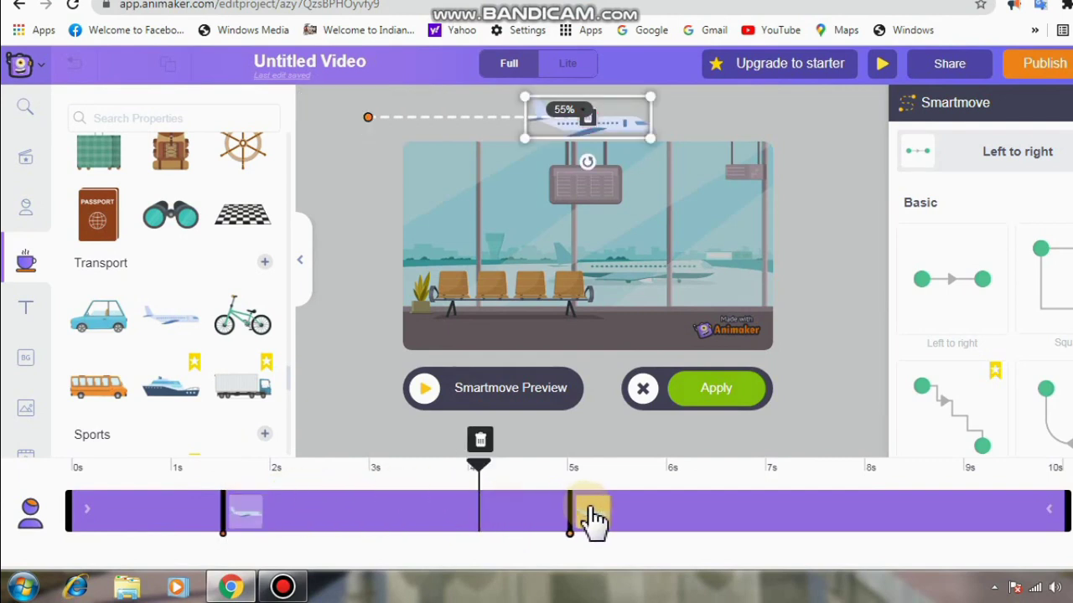
{"action": "left_click", "coordinate": [246, 520]}
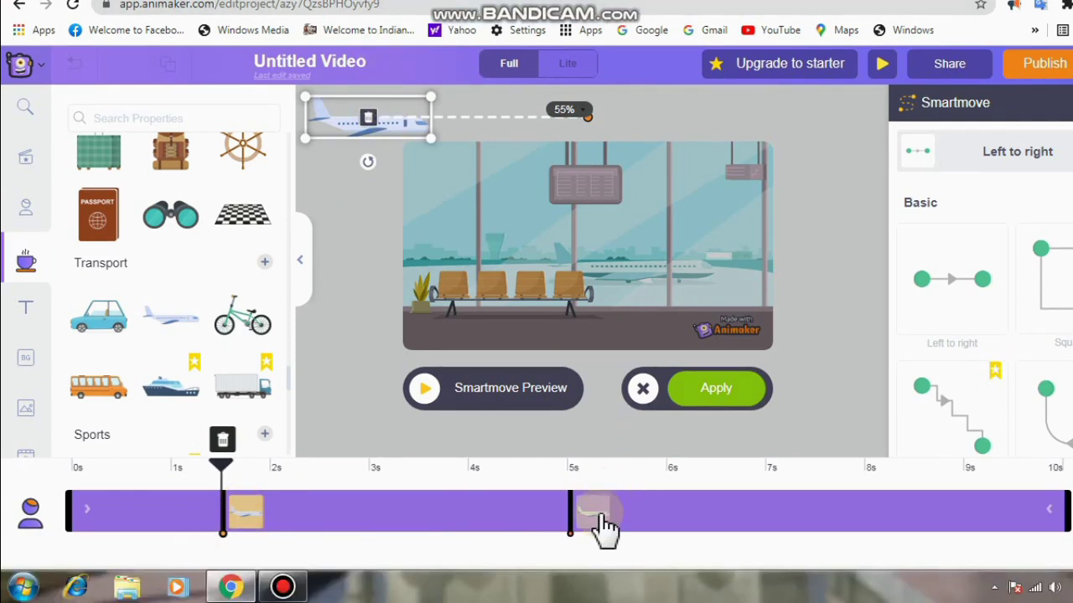
{"action": "left_click", "coordinate": [601, 523]}
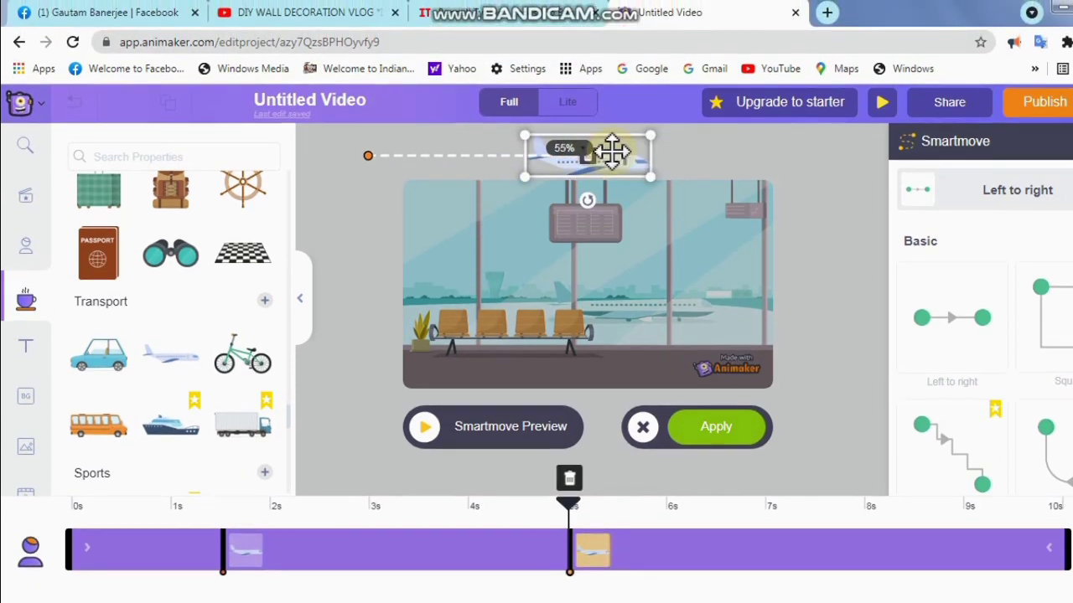
{"action": "left_click_drag", "start_coordinate": [617, 120], "coordinate": [645, 178]}
{"action": "mouse_move", "coordinate": [645, 219]}
{"action": "left_mouse_down"}
{"action": "mouse_move", "coordinate": [711, 311]}
{"action": "mouse_move", "coordinate": [731, 315]}
{"action": "left_mouse_up"}
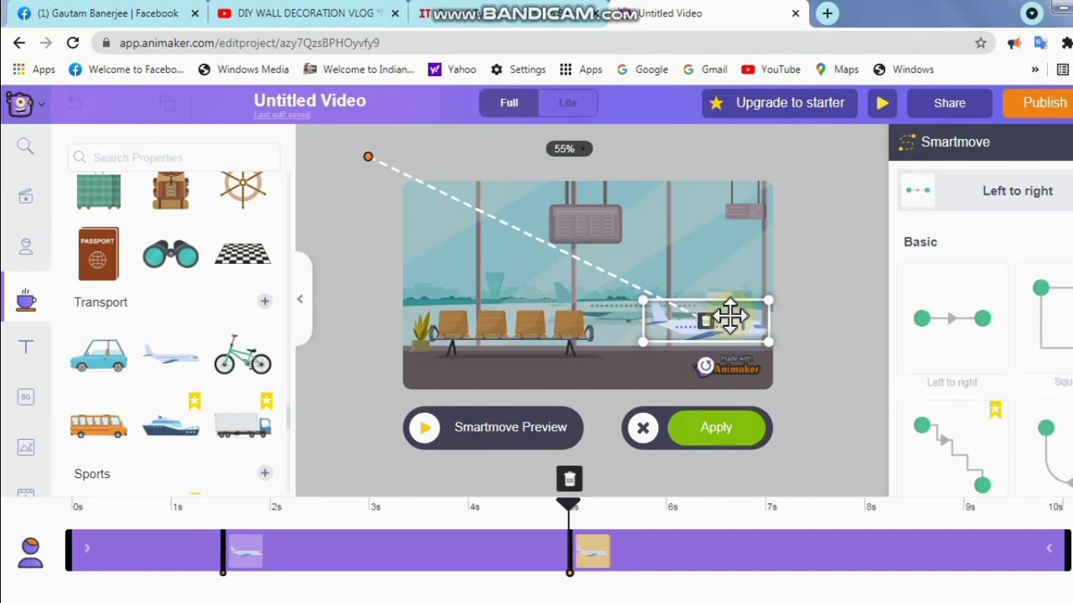
Apply the airplane's motion path, then preview Scene 1 from the start and stop it.
{"action": "left_click", "coordinate": [703, 432]}
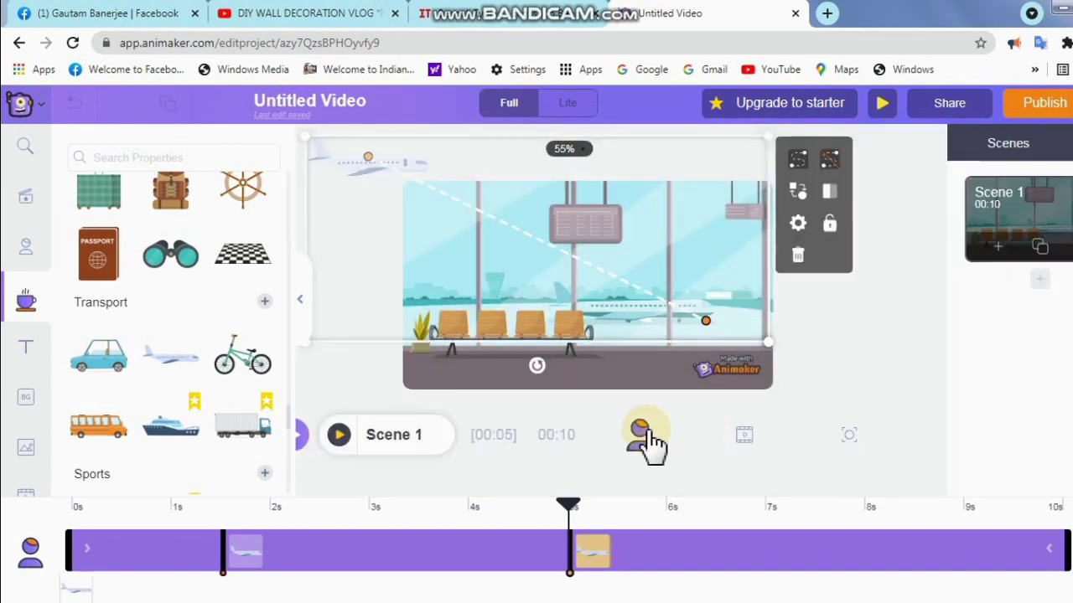
{"action": "left_click", "coordinate": [339, 435]}
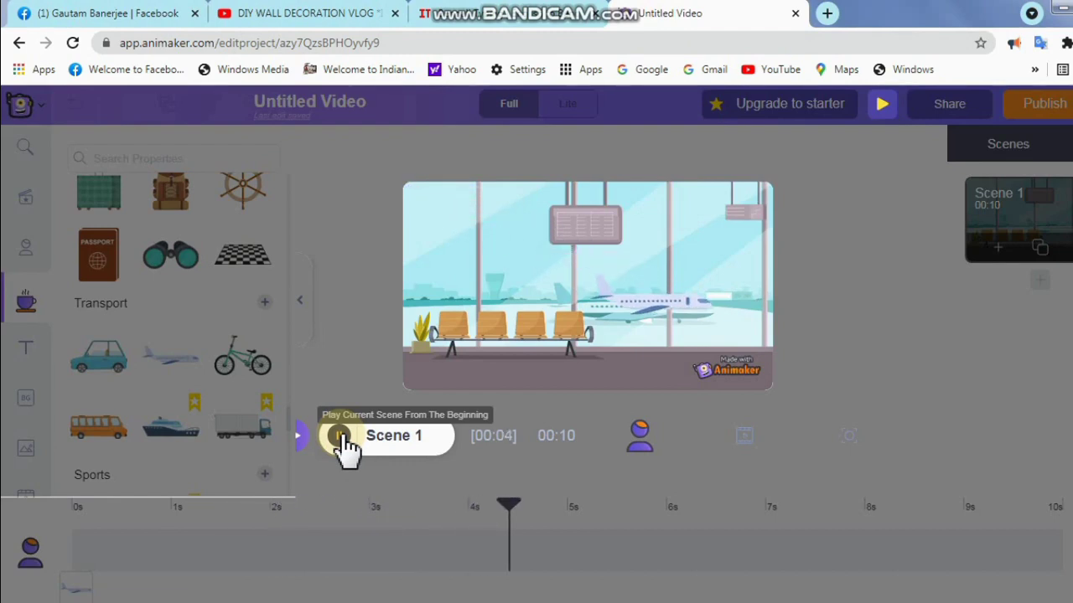
{"action": "left_click", "coordinate": [341, 436]}
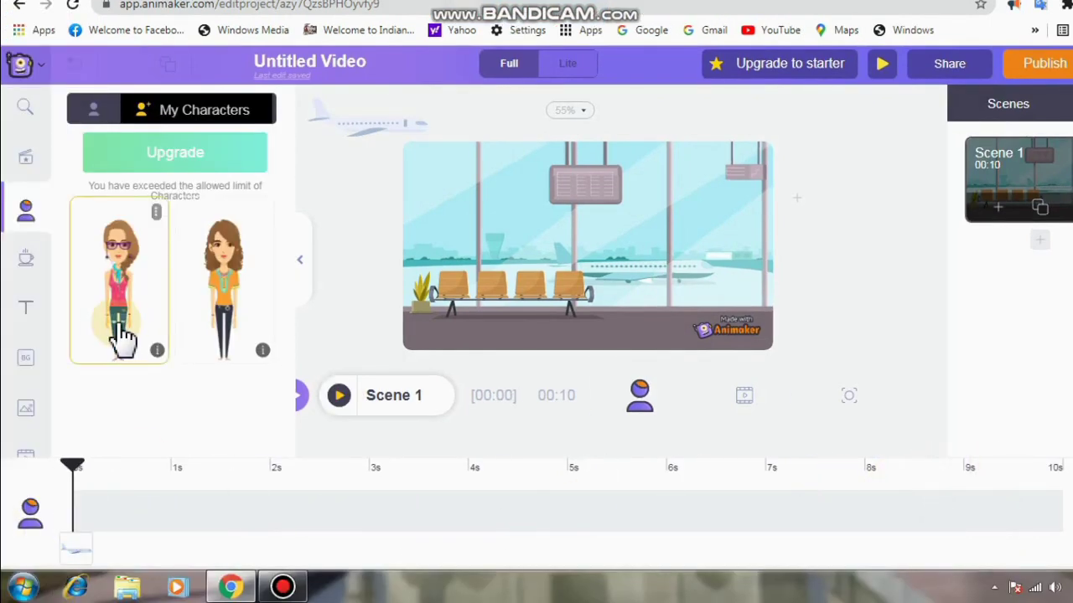
Seat the orange-top woman on the lounge bench, then add an enlarged woman with glasses.
{"action": "left_click", "coordinate": [233, 276]}
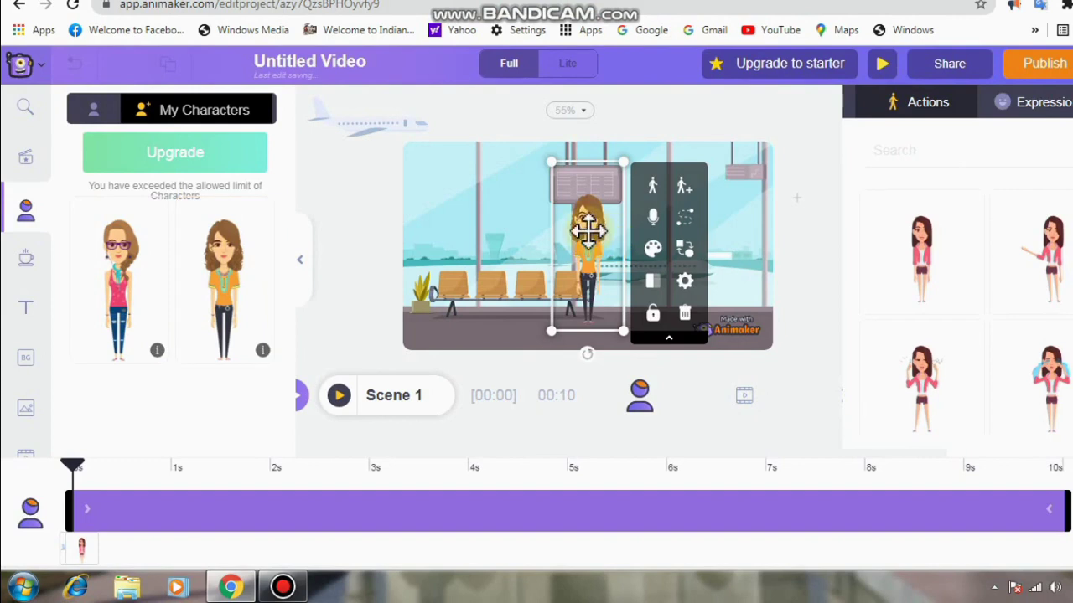
{"action": "left_click_drag", "start_coordinate": [588, 229], "coordinate": [490, 226]}
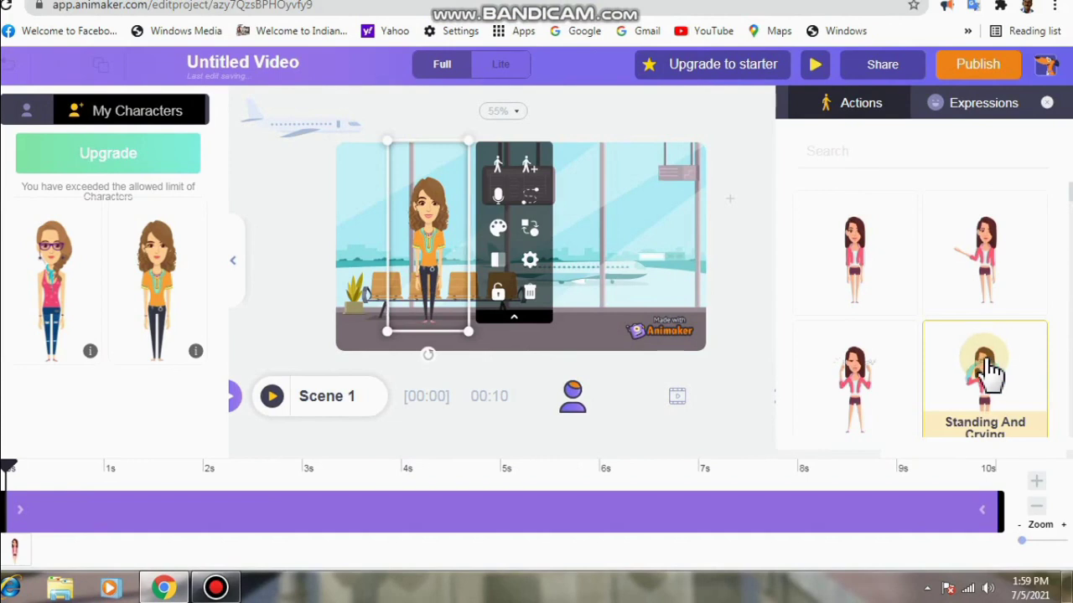
{"action": "scroll", "coordinate": [987, 373], "scroll_direction": "down", "scroll_amount": 3}
{"action": "left_click", "coordinate": [979, 348]}
{"action": "scroll", "coordinate": [938, 318], "scroll_direction": "down", "scroll_amount": 2}
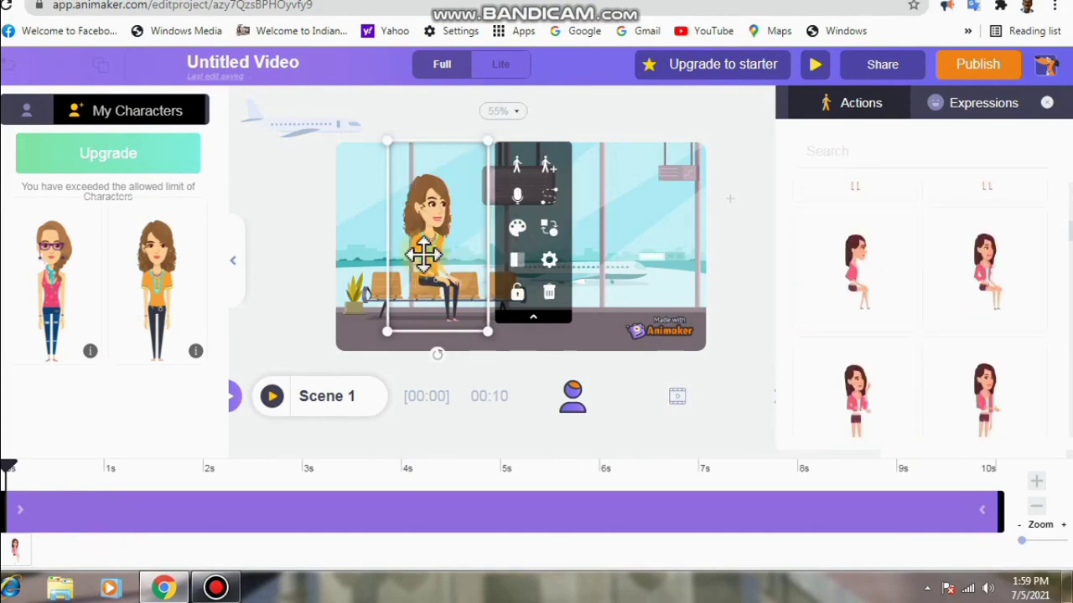
{"action": "left_click_drag", "start_coordinate": [425, 265], "coordinate": [419, 273]}
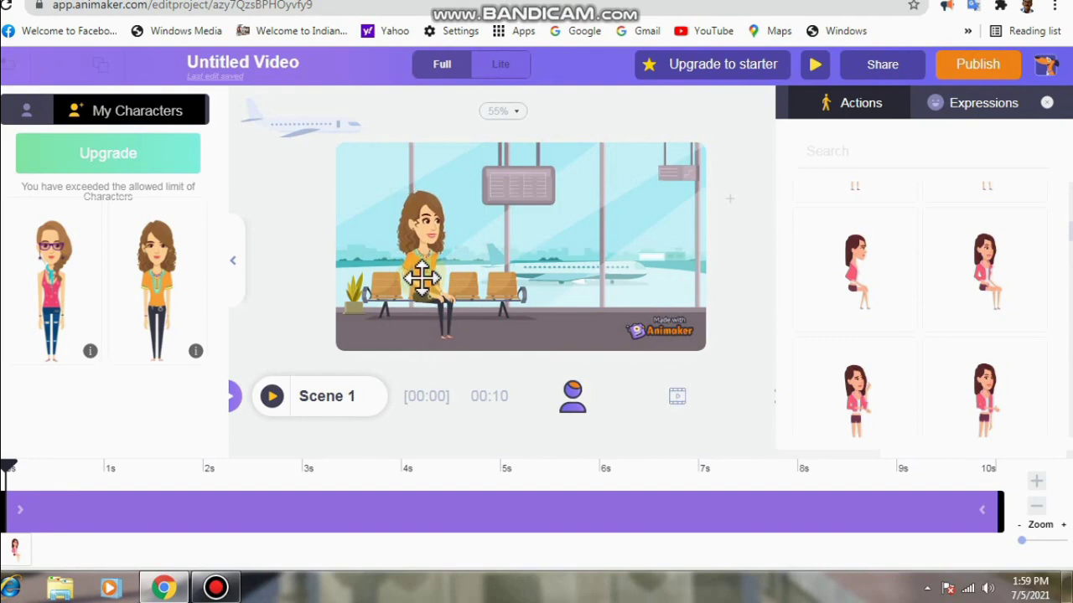
{"action": "left_click", "coordinate": [421, 275]}
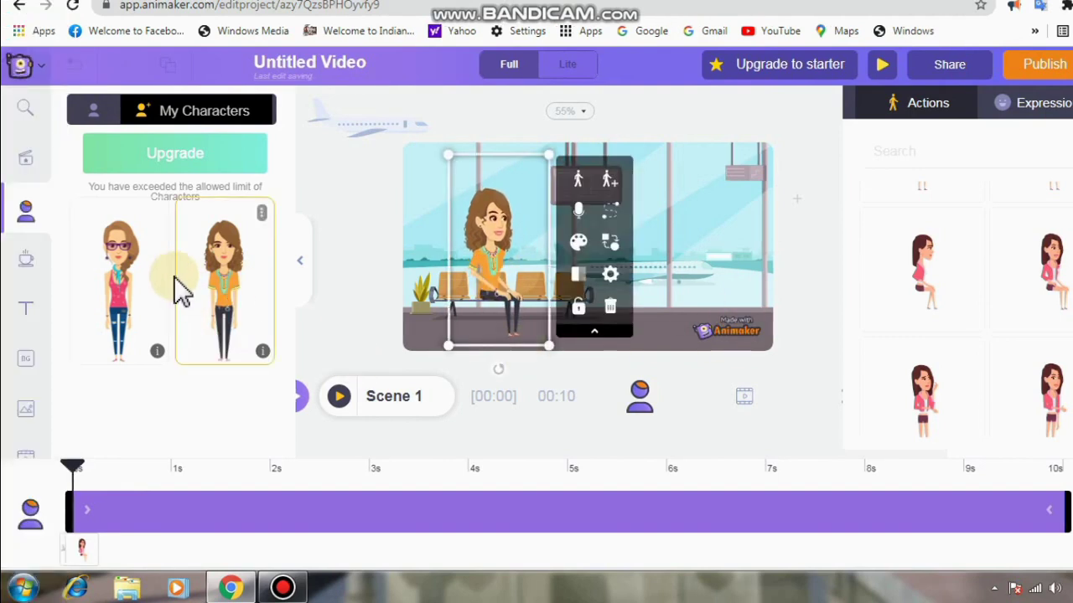
{"action": "left_click", "coordinate": [120, 283]}
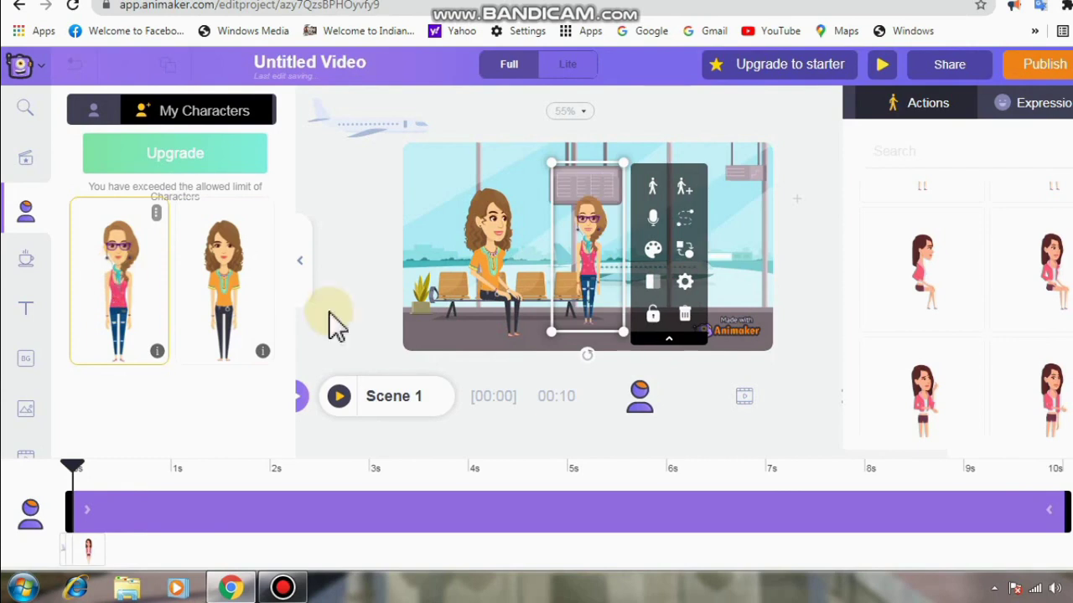
{"action": "left_click_drag", "start_coordinate": [623, 164], "coordinate": [635, 140]}
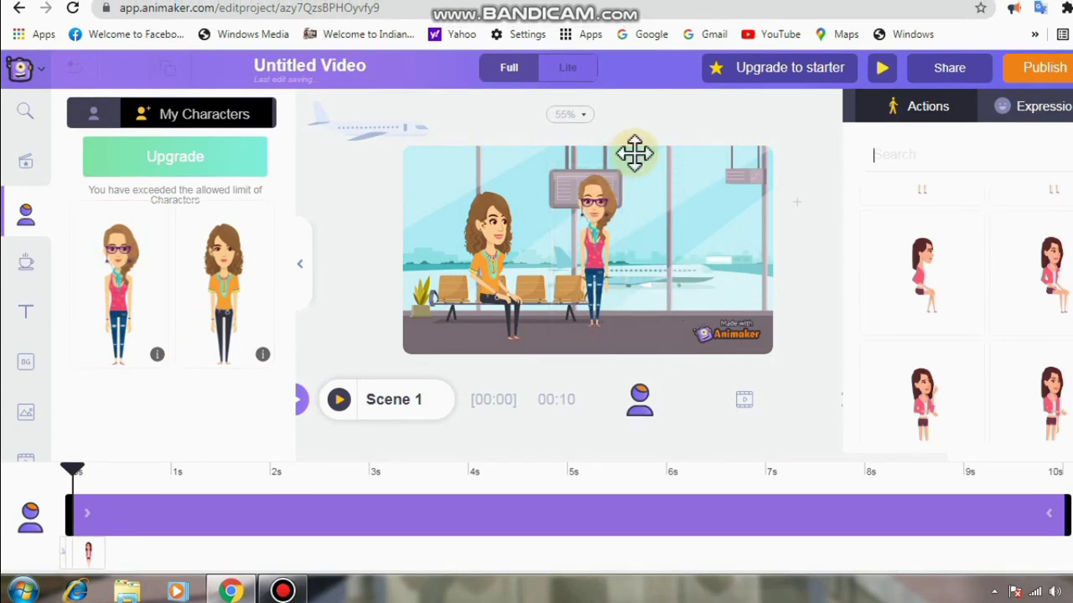
Set the glasses woman to Sitting, flip her to face the orange-top woman, and seat her on the chairs.
{"action": "scroll", "coordinate": [960, 392], "scroll_direction": "down", "scroll_amount": 2}
{"action": "scroll", "coordinate": [958, 389], "scroll_direction": "down", "scroll_amount": 2}
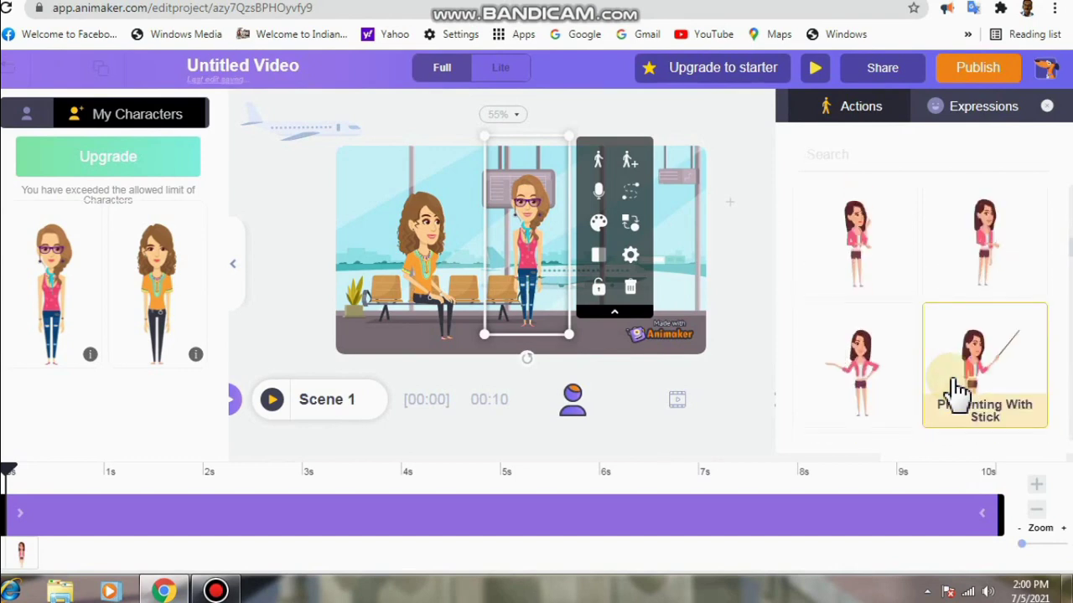
{"action": "scroll", "coordinate": [958, 391], "scroll_direction": "down", "scroll_amount": 2}
{"action": "scroll", "coordinate": [881, 385], "scroll_direction": "down", "scroll_amount": 2}
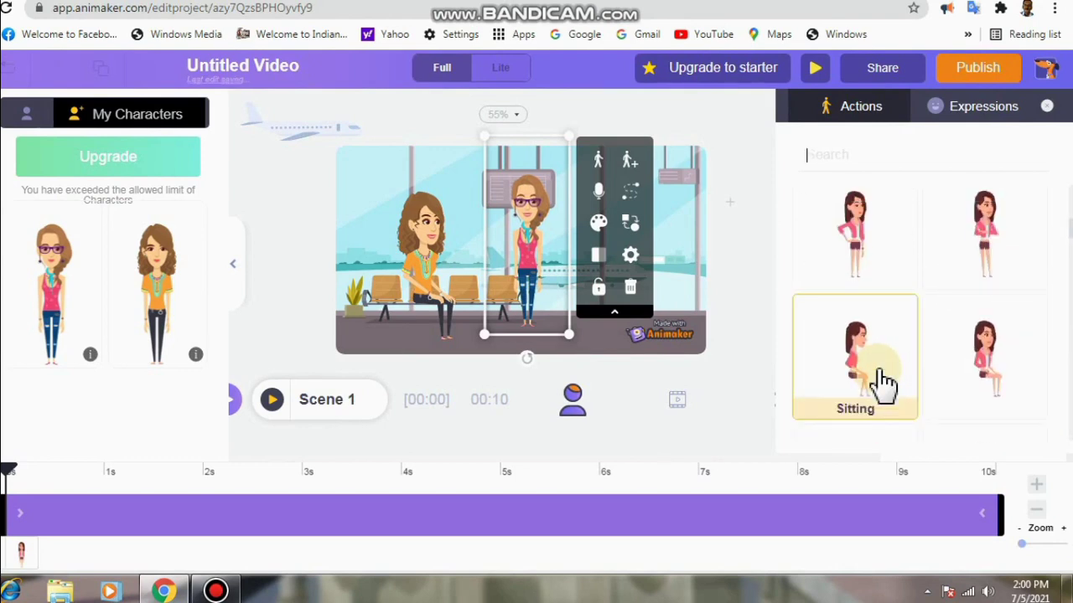
{"action": "left_click", "coordinate": [855, 352]}
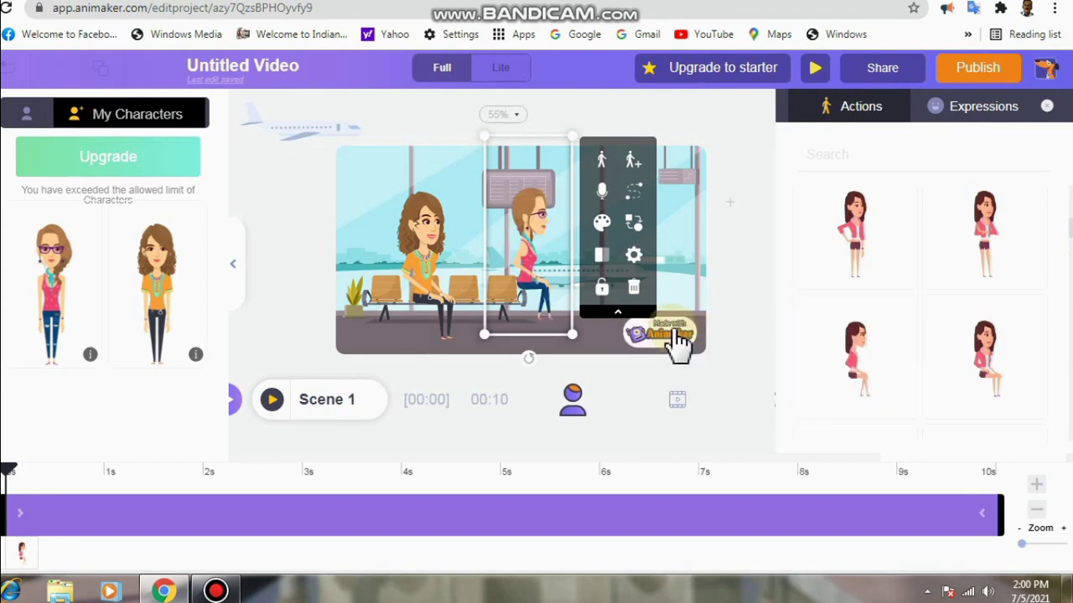
{"action": "left_click", "coordinate": [601, 255]}
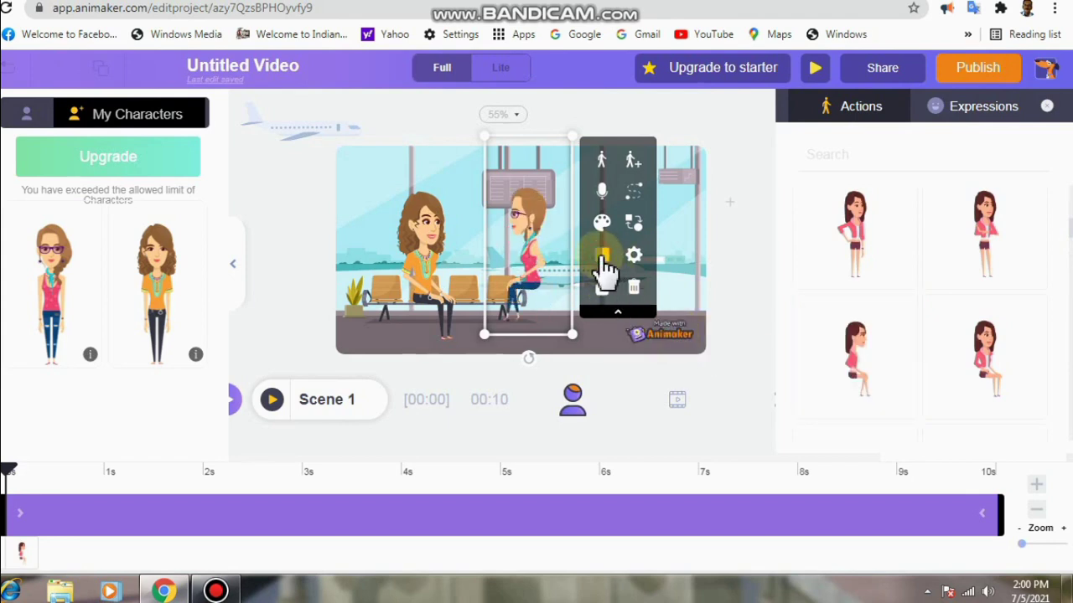
{"action": "left_click_drag", "start_coordinate": [527, 266], "coordinate": [505, 278]}
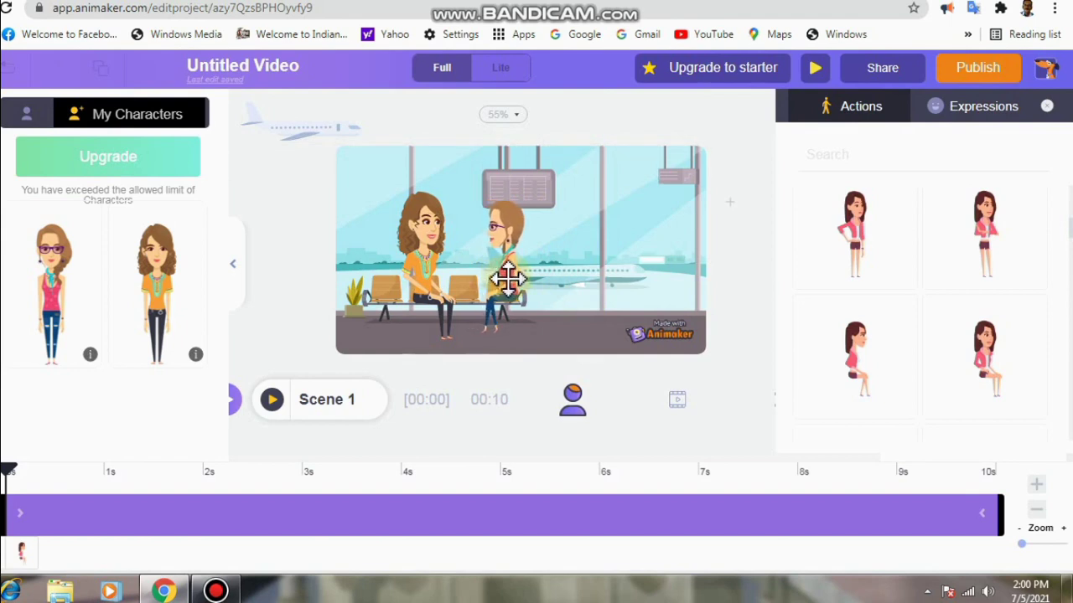
{"action": "left_click", "coordinate": [507, 279]}
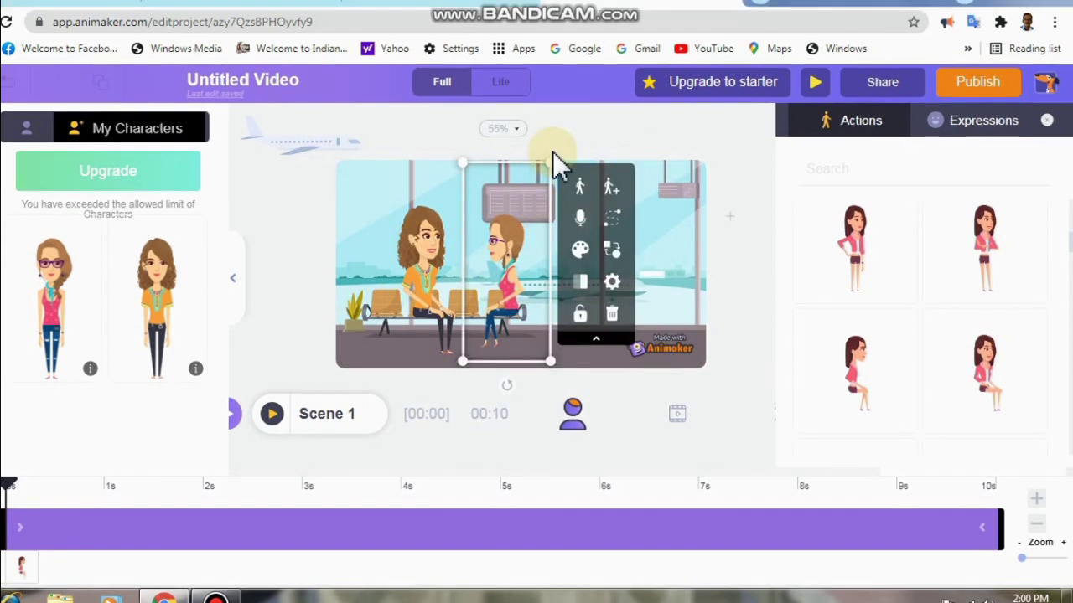
Preview Scene 1 from the Scenes panel, stop it, and put the playhead at about 4 s.
{"action": "left_click", "coordinate": [284, 423]}
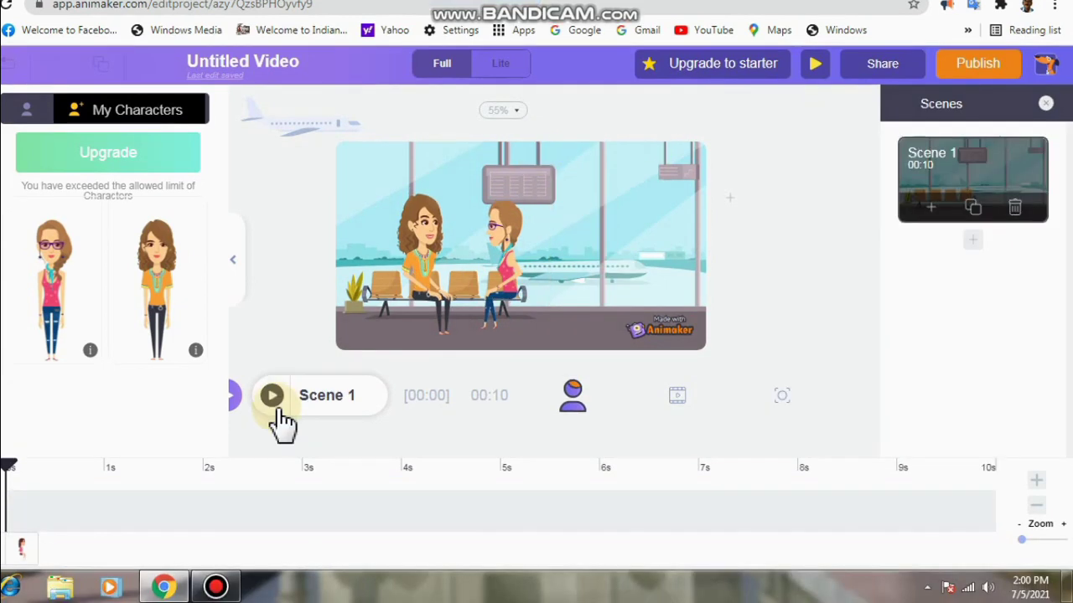
{"action": "left_click", "coordinate": [273, 398]}
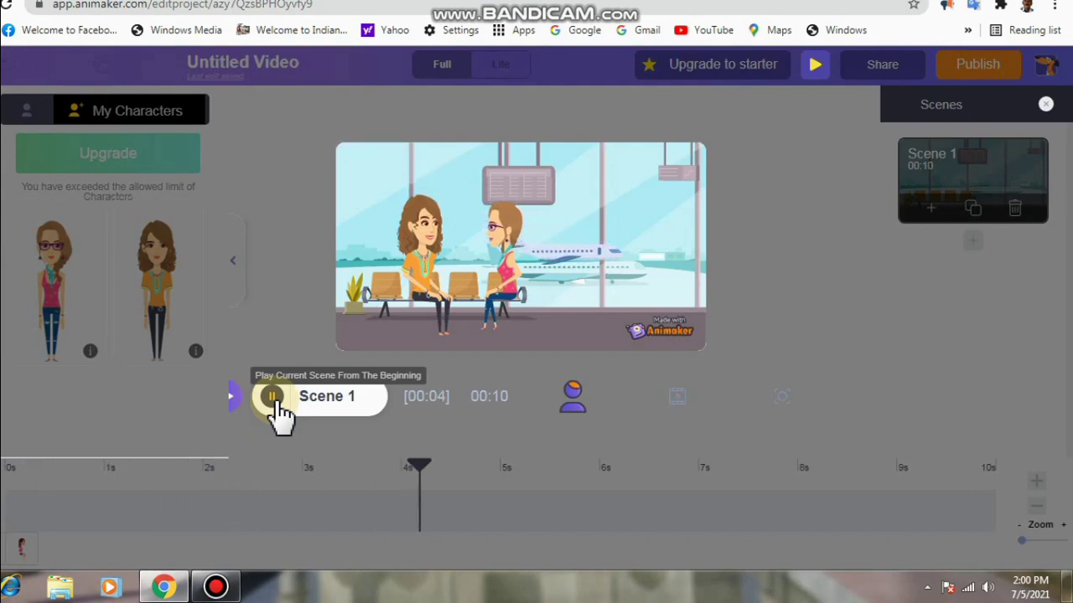
{"action": "left_click", "coordinate": [277, 400]}
{"action": "mouse_move", "coordinate": [74, 473]}
{"action": "left_mouse_down"}
{"action": "mouse_move", "coordinate": [357, 507]}
{"action": "mouse_move", "coordinate": [471, 505]}
{"action": "left_mouse_up"}
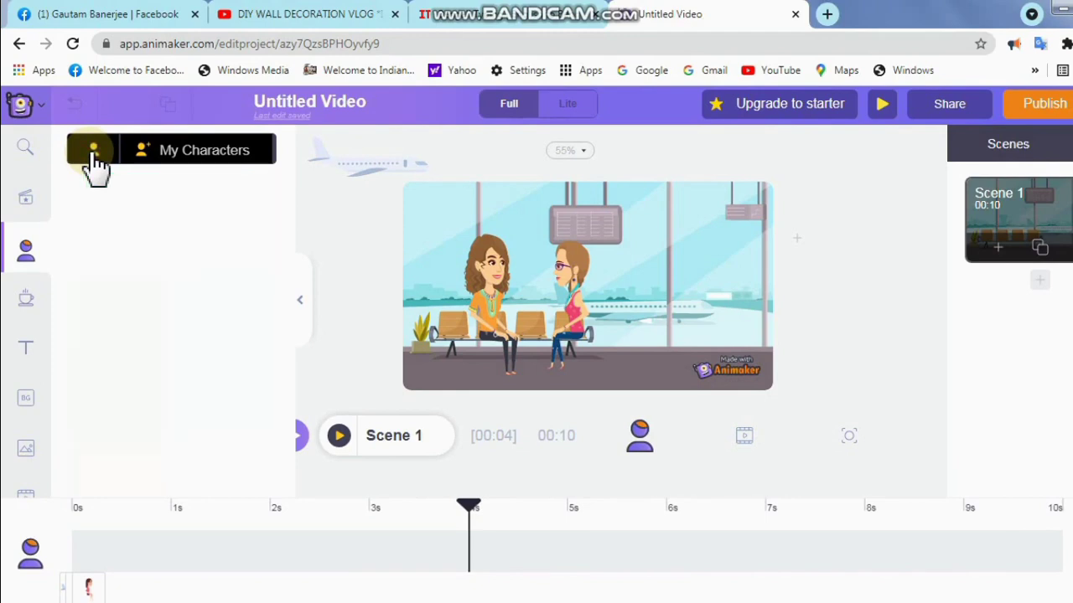
Switch from My Characters to the full Characters library and scroll down to the bearded hat man.
{"action": "left_click", "coordinate": [94, 152]}
{"action": "scroll", "coordinate": [243, 377], "scroll_direction": "down", "scroll_amount": 2}
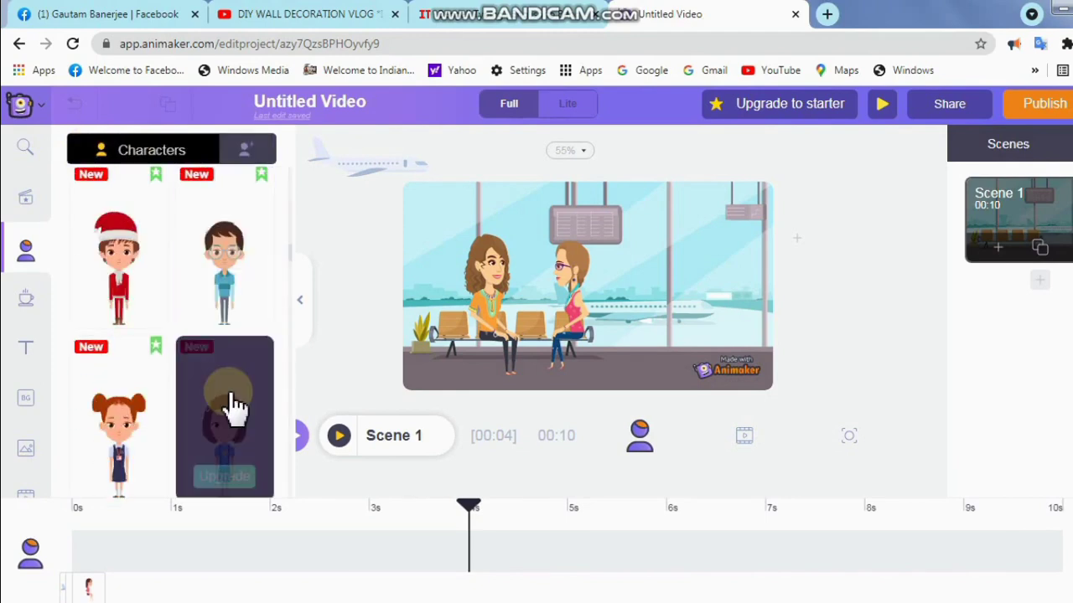
{"action": "scroll", "coordinate": [232, 407], "scroll_direction": "down", "scroll_amount": 3}
{"action": "scroll", "coordinate": [242, 318], "scroll_direction": "down", "scroll_amount": 3}
{"action": "scroll", "coordinate": [238, 457], "scroll_direction": "down", "scroll_amount": 3}
{"action": "scroll", "coordinate": [237, 457], "scroll_direction": "down", "scroll_amount": 3}
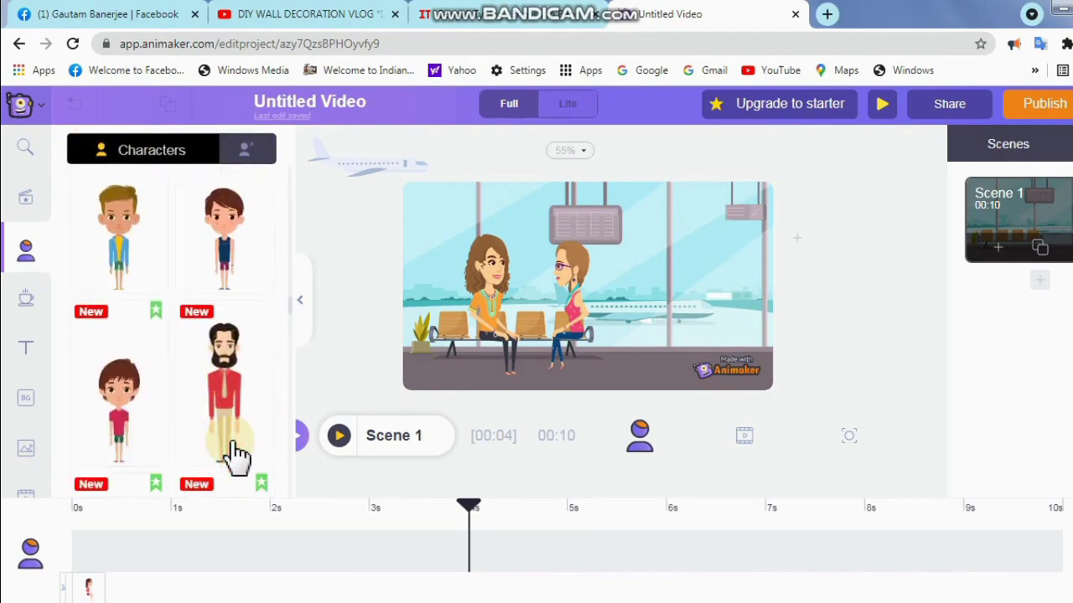
{"action": "scroll", "coordinate": [237, 457], "scroll_direction": "down", "scroll_amount": 3}
{"action": "scroll", "coordinate": [237, 456], "scroll_direction": "down", "scroll_amount": 3}
{"action": "scroll", "coordinate": [236, 455], "scroll_direction": "down", "scroll_amount": 3}
{"action": "scroll", "coordinate": [233, 454], "scroll_direction": "down", "scroll_amount": 3}
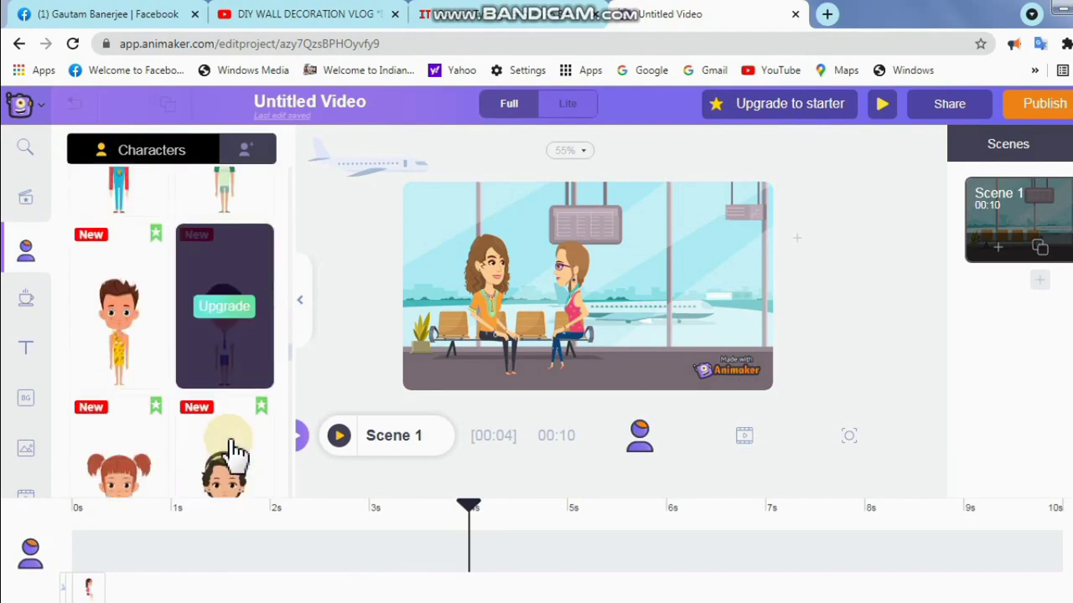
{"action": "scroll", "coordinate": [232, 419], "scroll_direction": "down", "scroll_amount": 2}
{"action": "scroll", "coordinate": [226, 415], "scroll_direction": "down", "scroll_amount": 3}
{"action": "scroll", "coordinate": [234, 431], "scroll_direction": "down", "scroll_amount": 3}
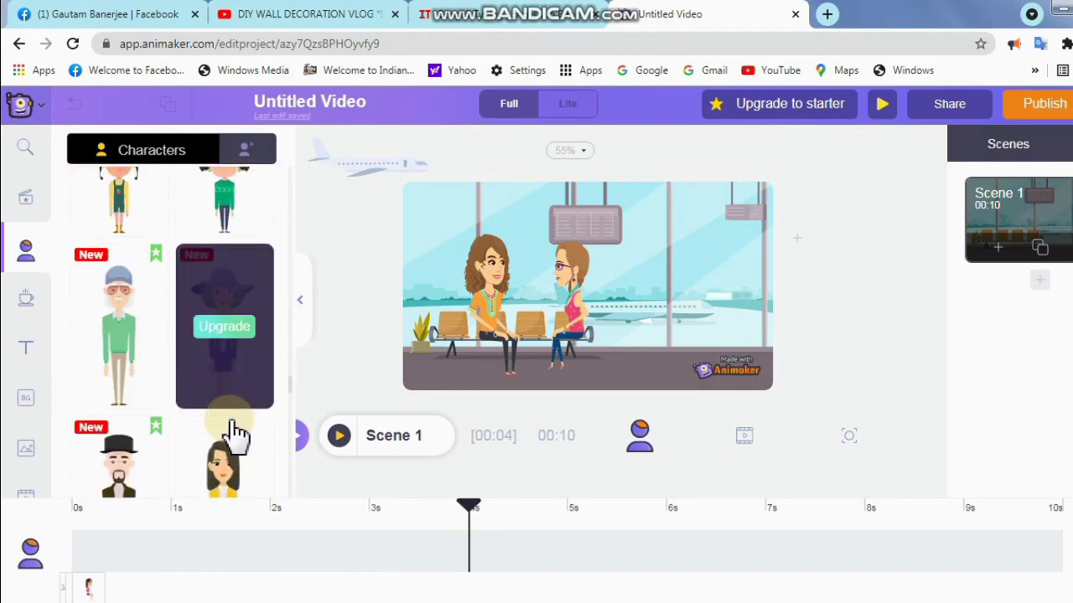
{"action": "scroll", "coordinate": [241, 284], "scroll_direction": "down", "scroll_amount": 3}
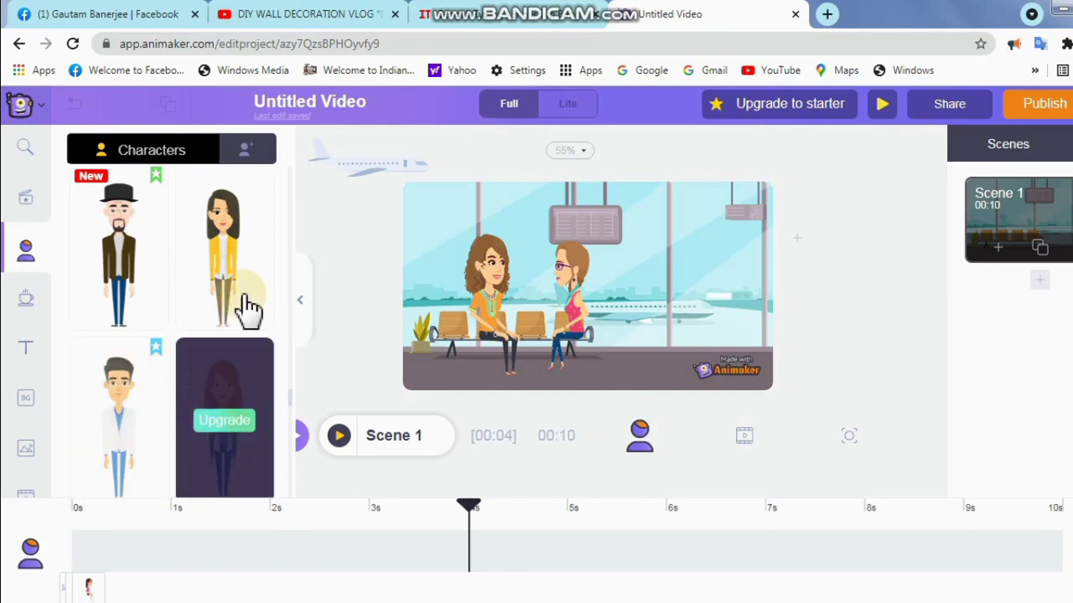
{"action": "scroll", "coordinate": [235, 450], "scroll_direction": "down", "scroll_amount": 3}
Add the orange-shirt boy, place him just off-stage left, and shrink him to fit the scene.
{"action": "left_click", "coordinate": [113, 344]}
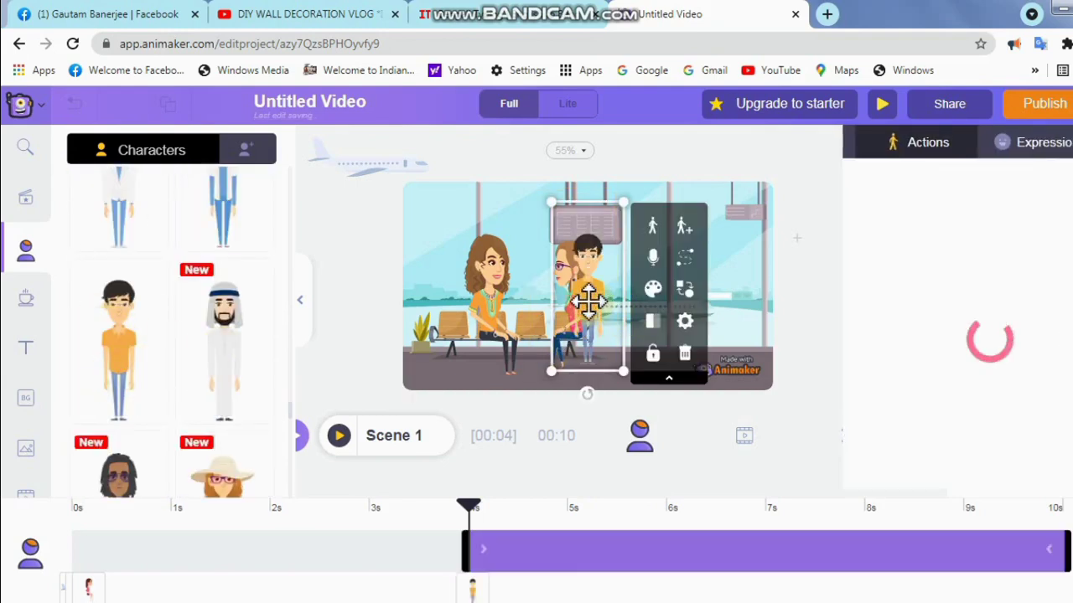
{"action": "left_click_drag", "start_coordinate": [589, 297], "coordinate": [371, 308]}
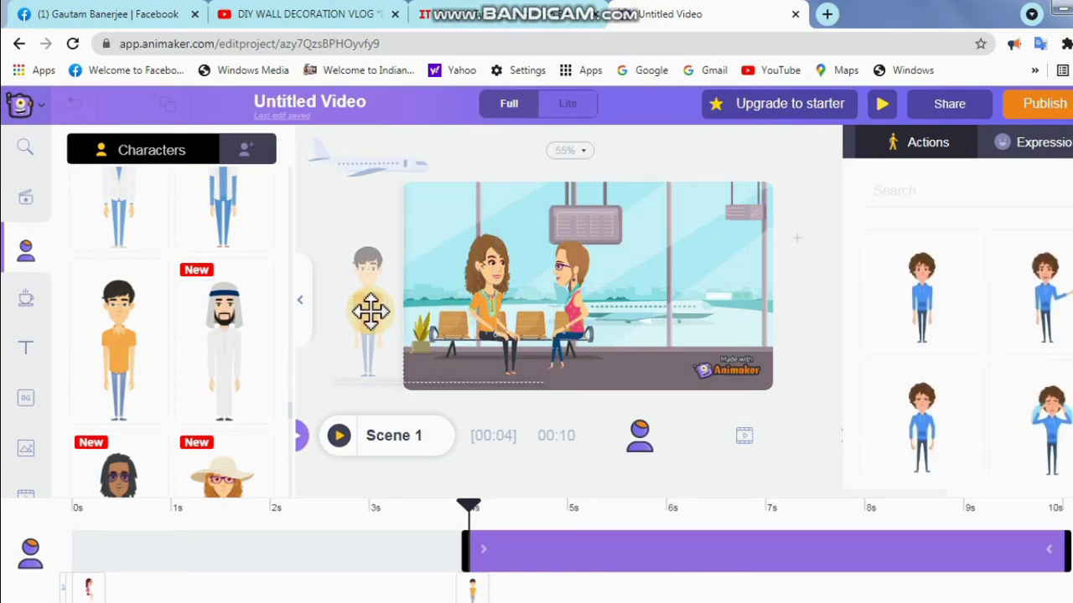
{"action": "left_click", "coordinate": [370, 310]}
{"action": "left_click_drag", "start_coordinate": [402, 213], "coordinate": [391, 268]}
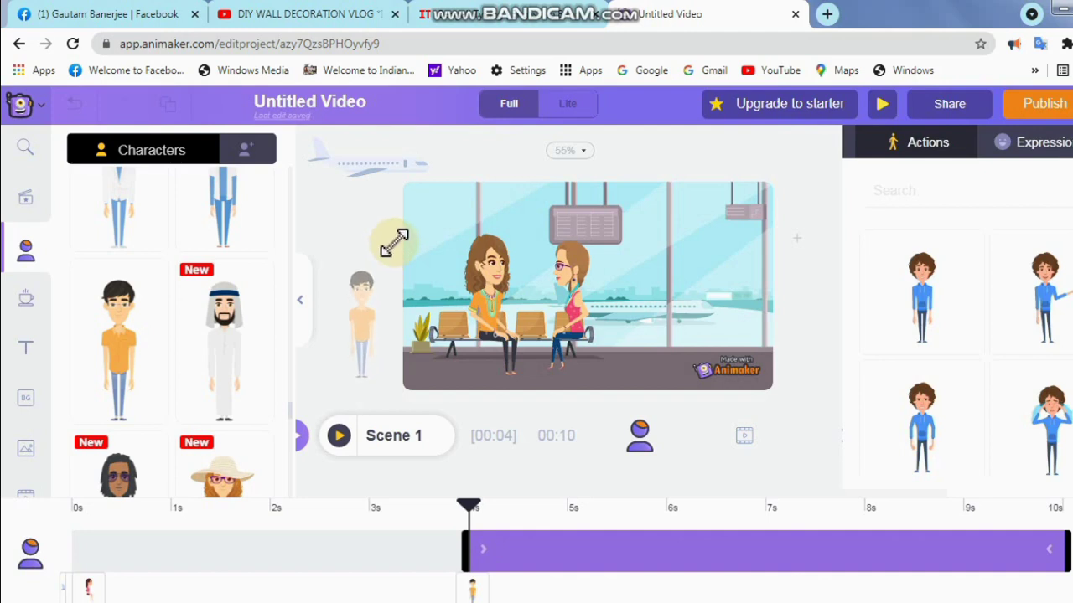
Give the small orange-shirt boy the Walking action.
{"action": "left_click", "coordinate": [381, 306]}
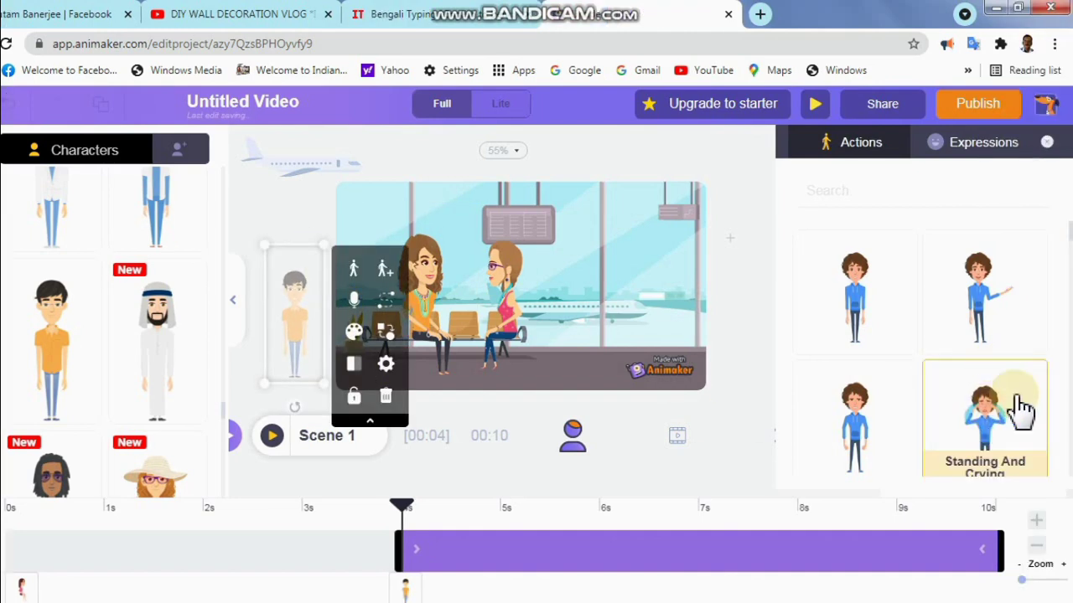
{"action": "scroll", "coordinate": [1009, 411], "scroll_direction": "down", "scroll_amount": 2}
{"action": "scroll", "coordinate": [1023, 477], "scroll_direction": "down", "scroll_amount": 1}
{"action": "scroll", "coordinate": [1024, 467], "scroll_direction": "down", "scroll_amount": 1}
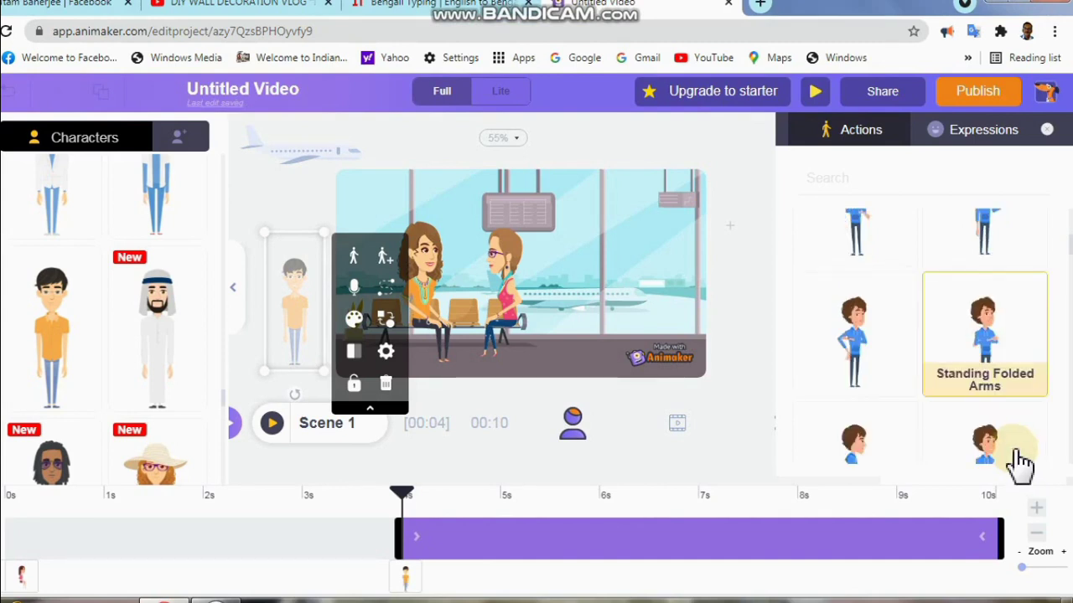
{"action": "scroll", "coordinate": [1029, 453], "scroll_direction": "down", "scroll_amount": 2}
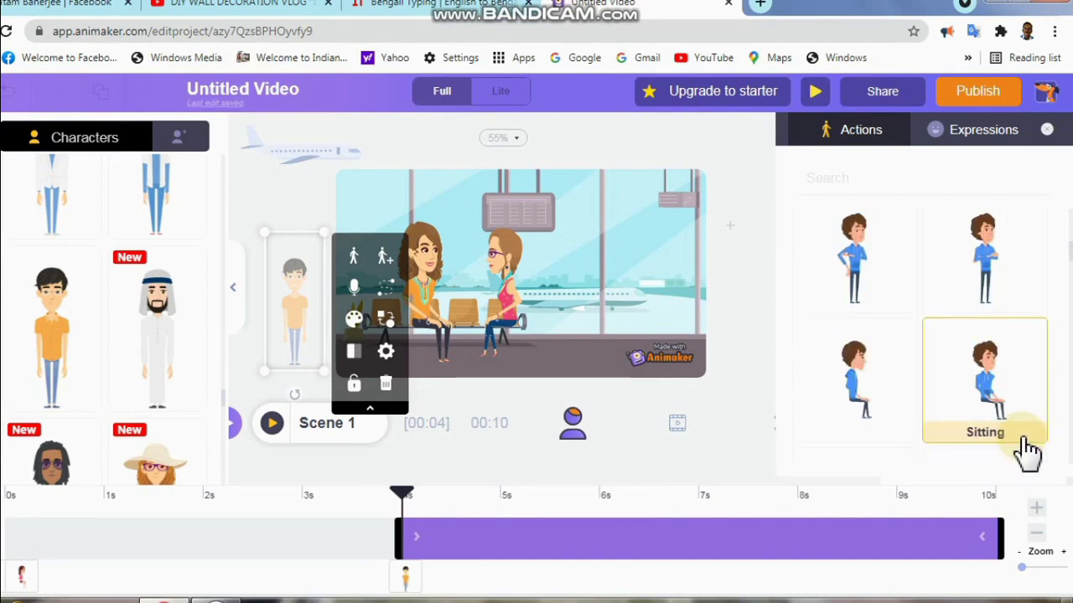
{"action": "scroll", "coordinate": [1026, 451], "scroll_direction": "down", "scroll_amount": 2}
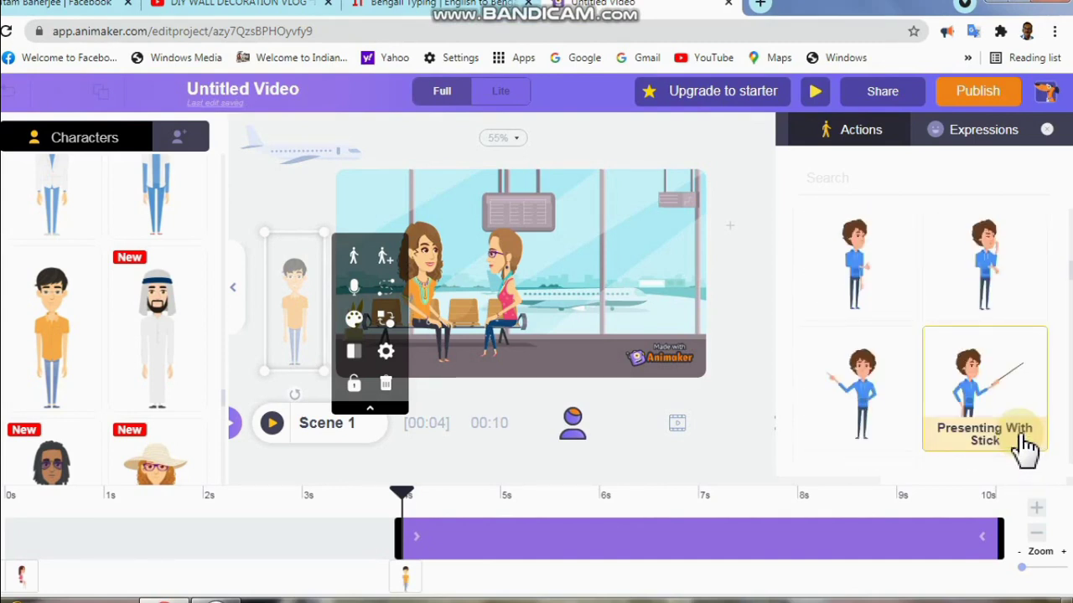
{"action": "scroll", "coordinate": [1023, 448], "scroll_direction": "down", "scroll_amount": 3}
{"action": "left_click", "coordinate": [972, 339]}
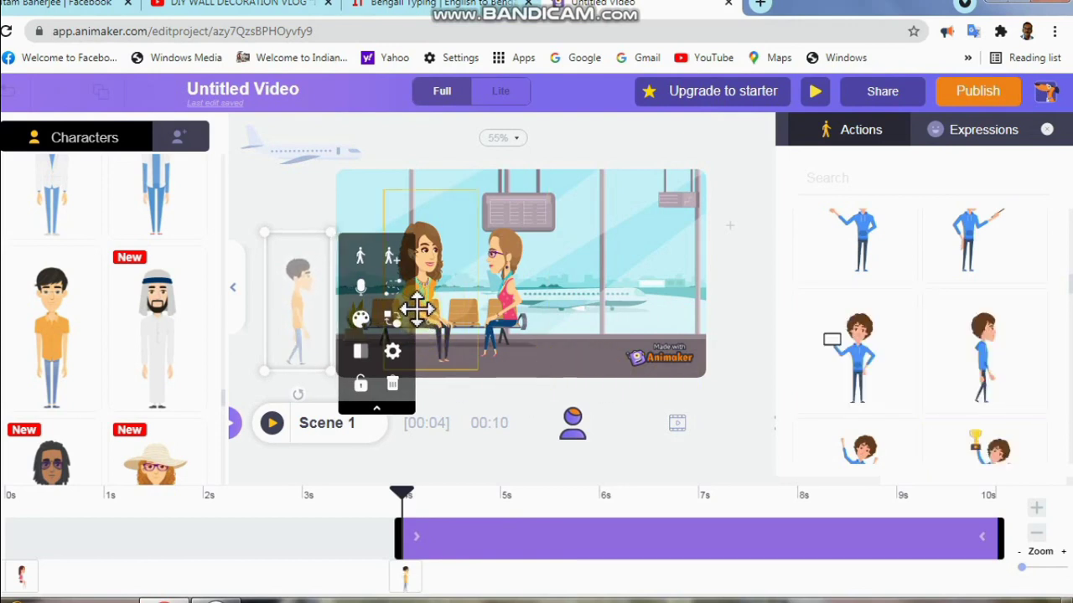
Give the boy a left-to-right Smartmove walk to the scene's right edge, ending at 8 s.
{"action": "left_click", "coordinate": [391, 289]}
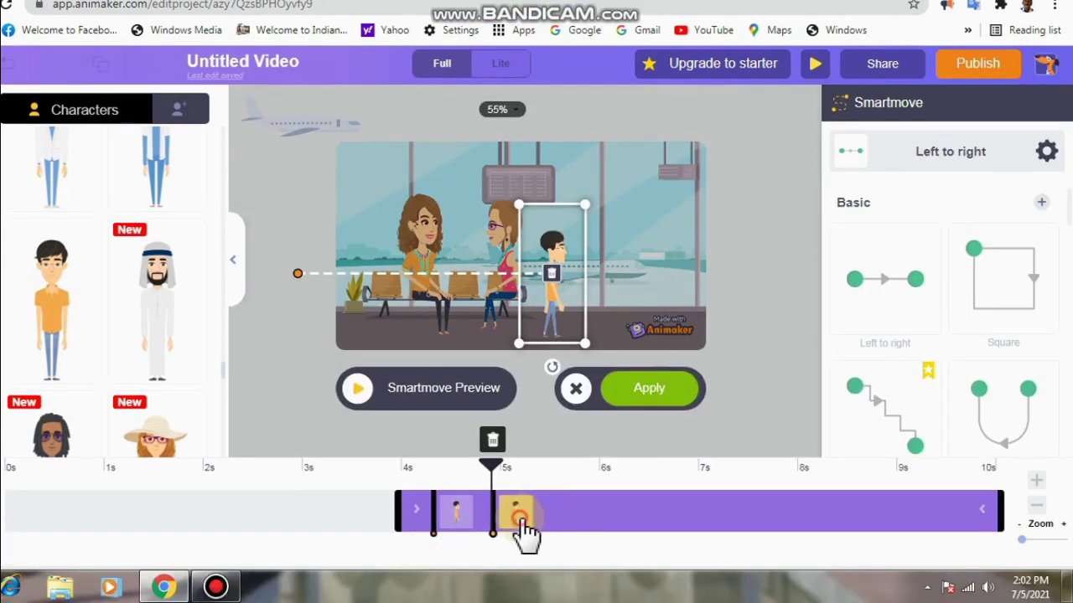
{"action": "left_click_drag", "start_coordinate": [522, 530], "coordinate": [832, 549]}
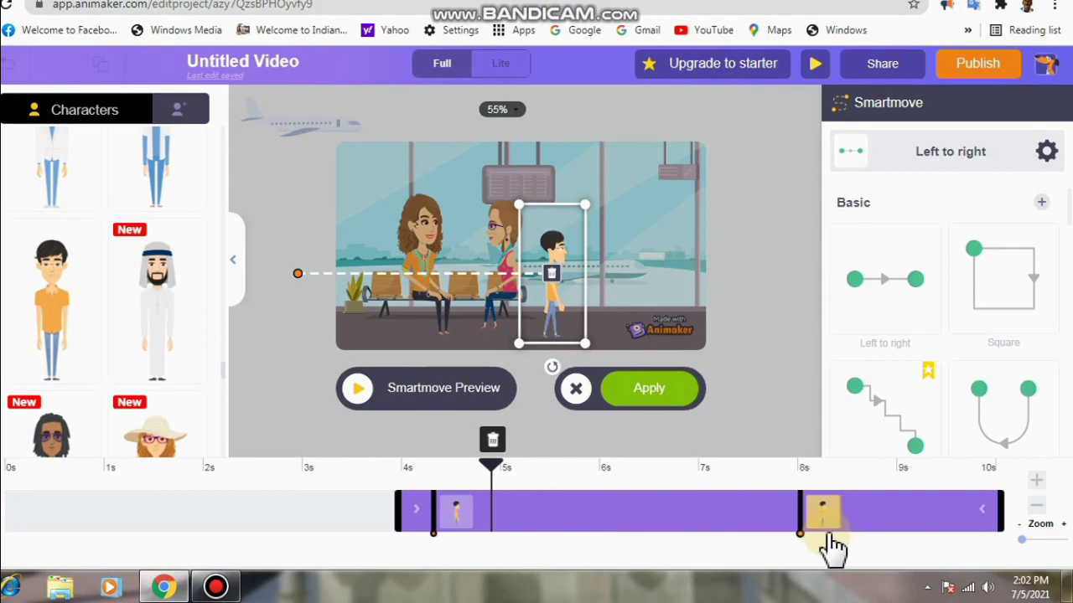
{"action": "left_click", "coordinate": [451, 514]}
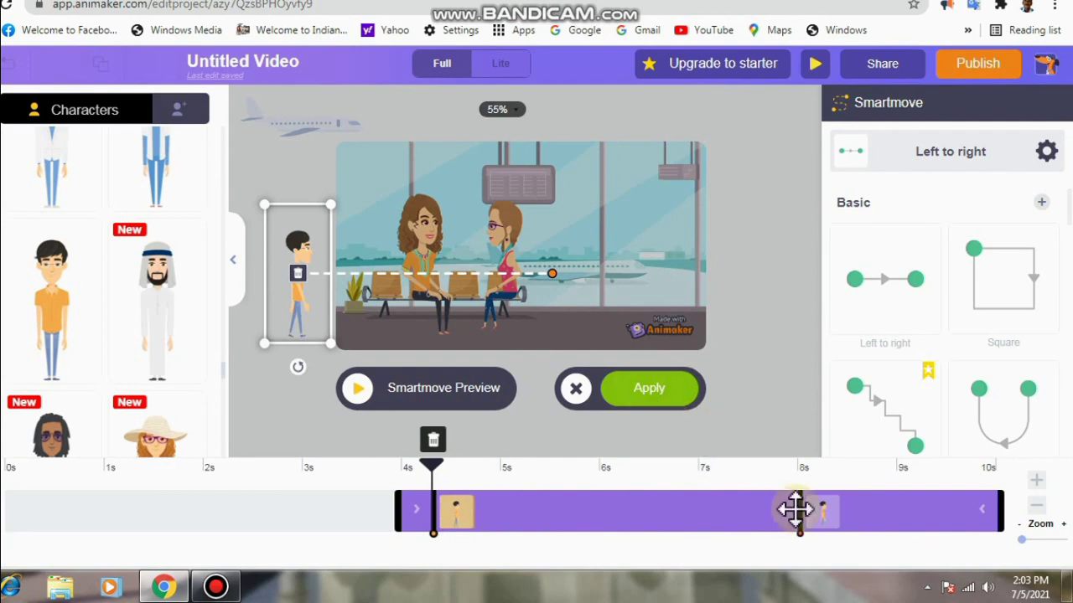
{"action": "left_click", "coordinate": [821, 516]}
{"action": "left_click_drag", "start_coordinate": [551, 304], "coordinate": [723, 309]}
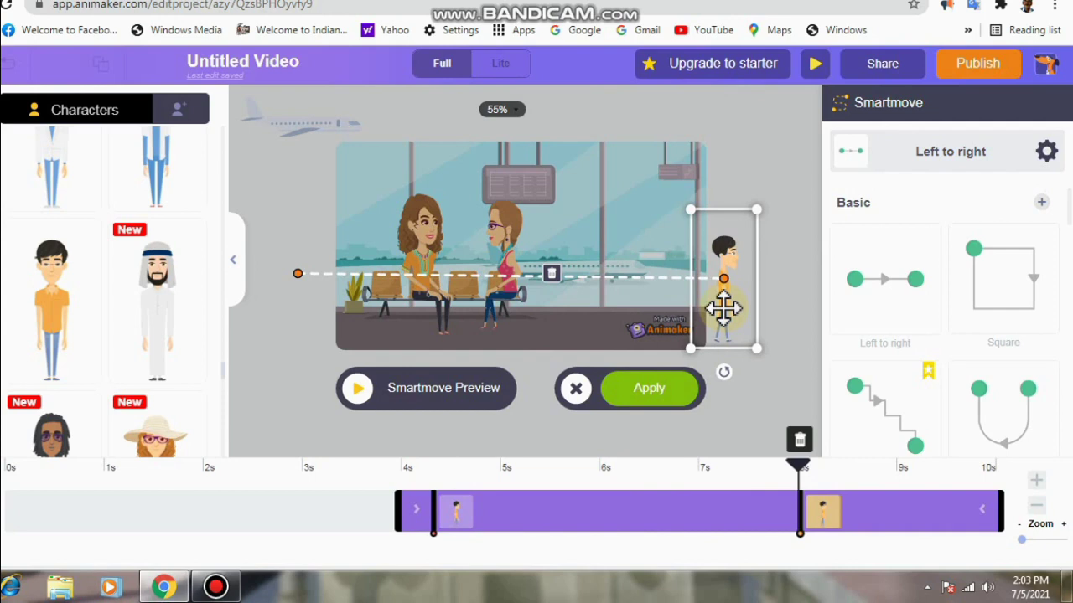
{"action": "left_click", "coordinate": [636, 390]}
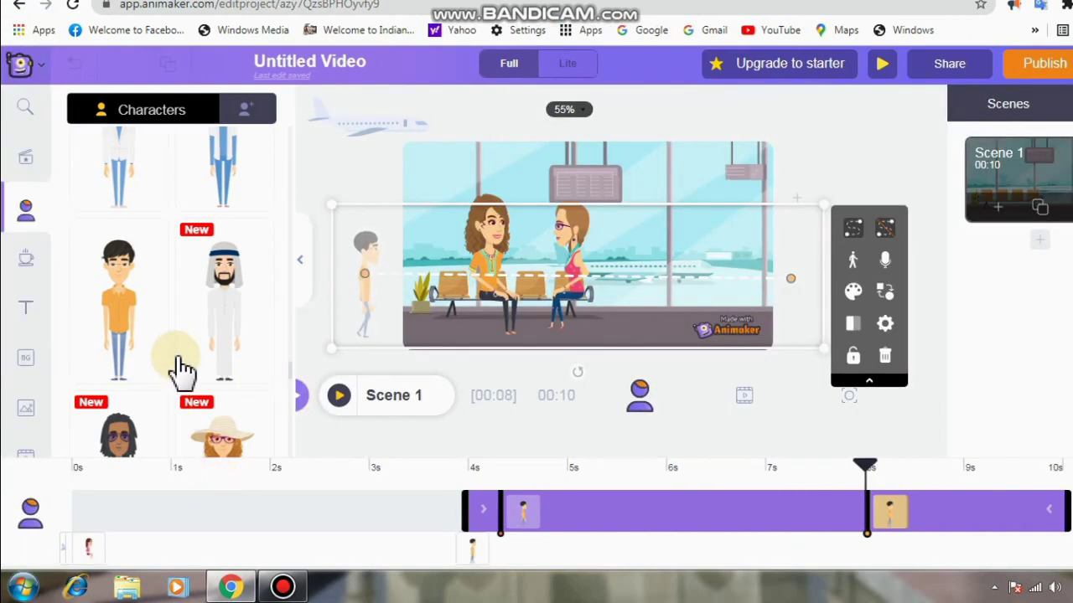
{"action": "scroll", "coordinate": [179, 360], "scroll_direction": "up", "scroll_amount": 2}
{"action": "scroll", "coordinate": [186, 352], "scroll_direction": "up", "scroll_amount": 2}
Add the yellow-jacket woman, shrink her to match the others, and place her off-stage left.
{"action": "left_click", "coordinate": [239, 216]}
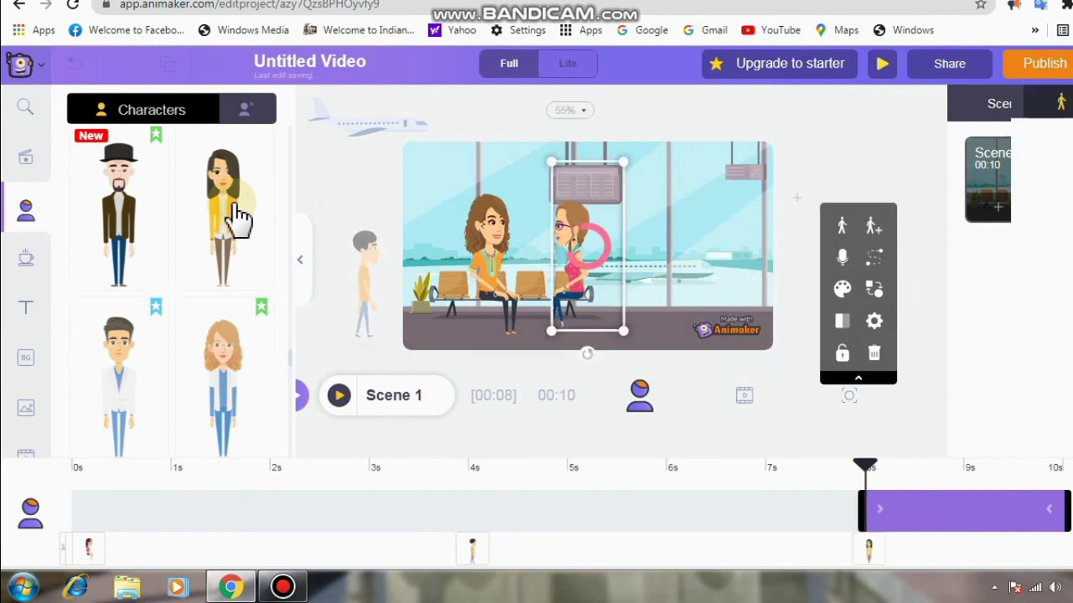
{"action": "left_click_drag", "start_coordinate": [618, 287], "coordinate": [359, 275]}
{"action": "left_click", "coordinate": [376, 199]}
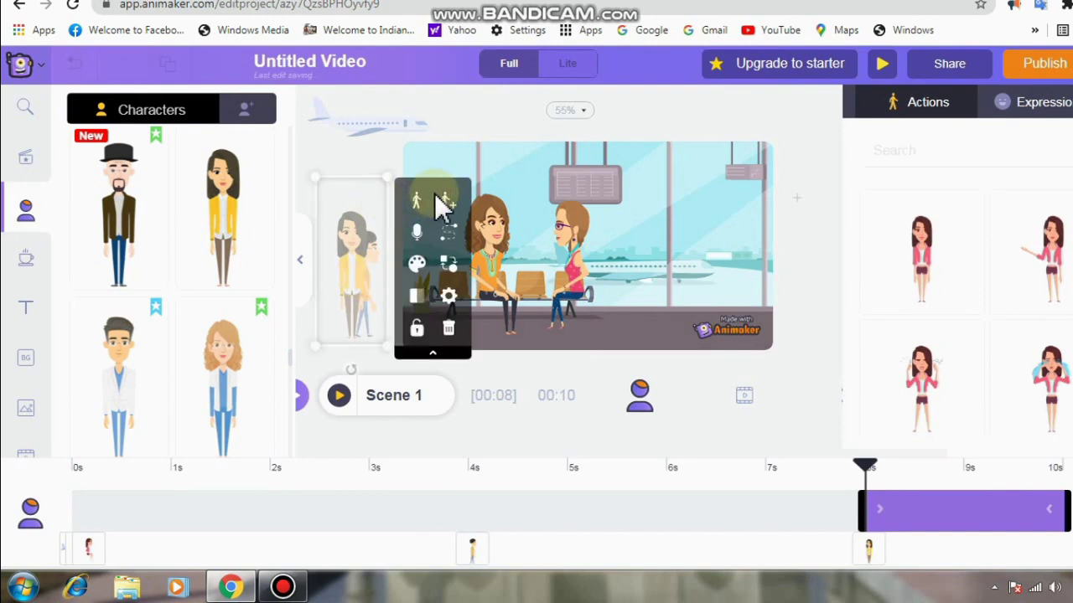
{"action": "left_click_drag", "start_coordinate": [387, 178], "coordinate": [375, 199]}
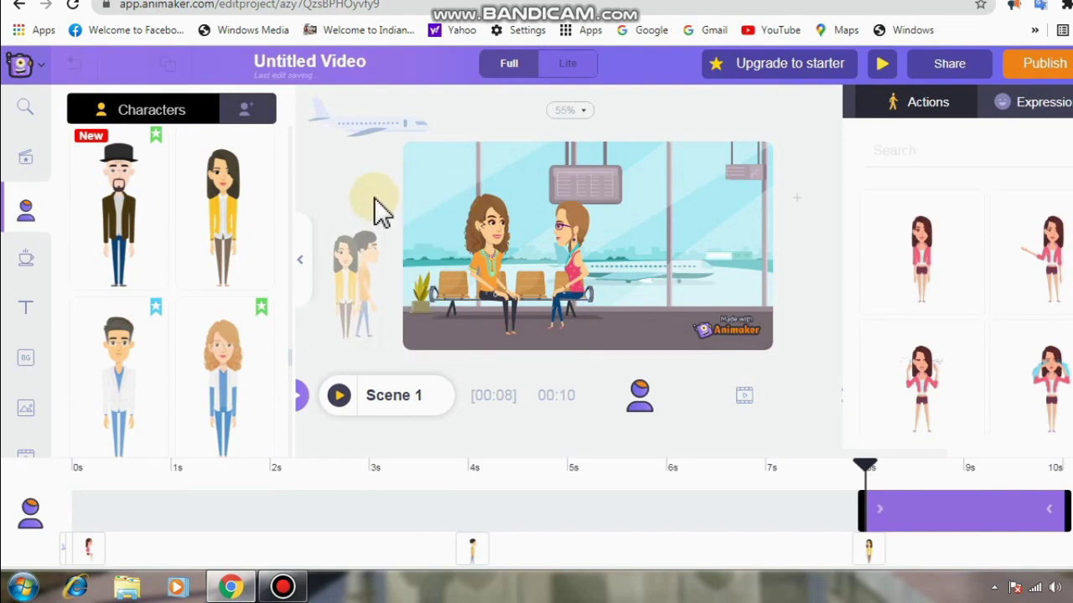
{"action": "left_click", "coordinate": [350, 275]}
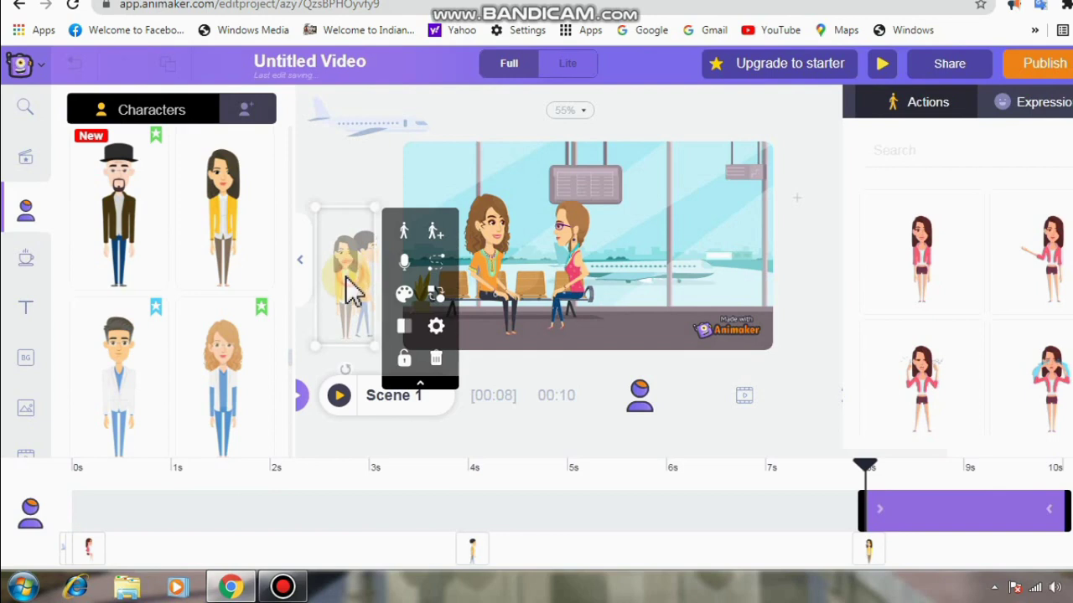
{"action": "left_click_drag", "start_coordinate": [352, 289], "coordinate": [356, 289]}
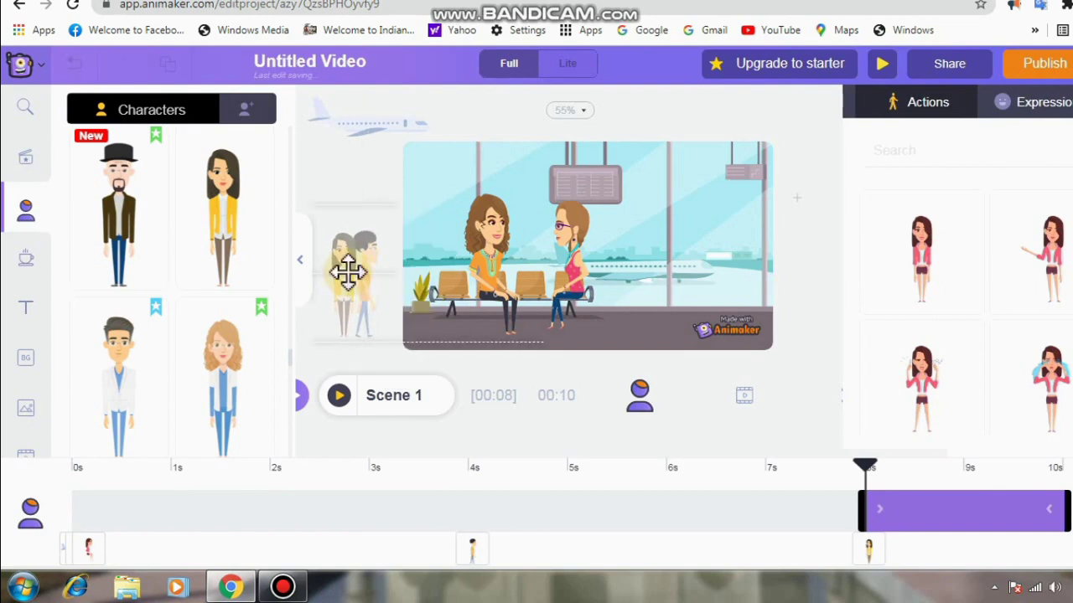
{"action": "left_click_drag", "start_coordinate": [348, 272], "coordinate": [349, 273]}
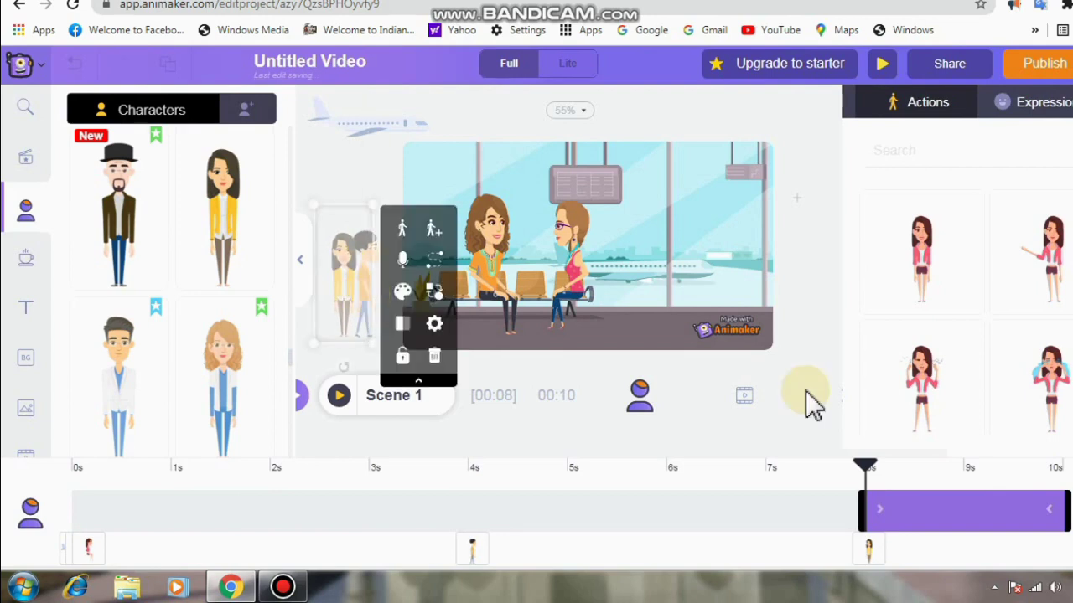
Give the off-stage woman the Walking action.
{"action": "scroll", "coordinate": [1039, 289], "scroll_direction": "down", "scroll_amount": 1}
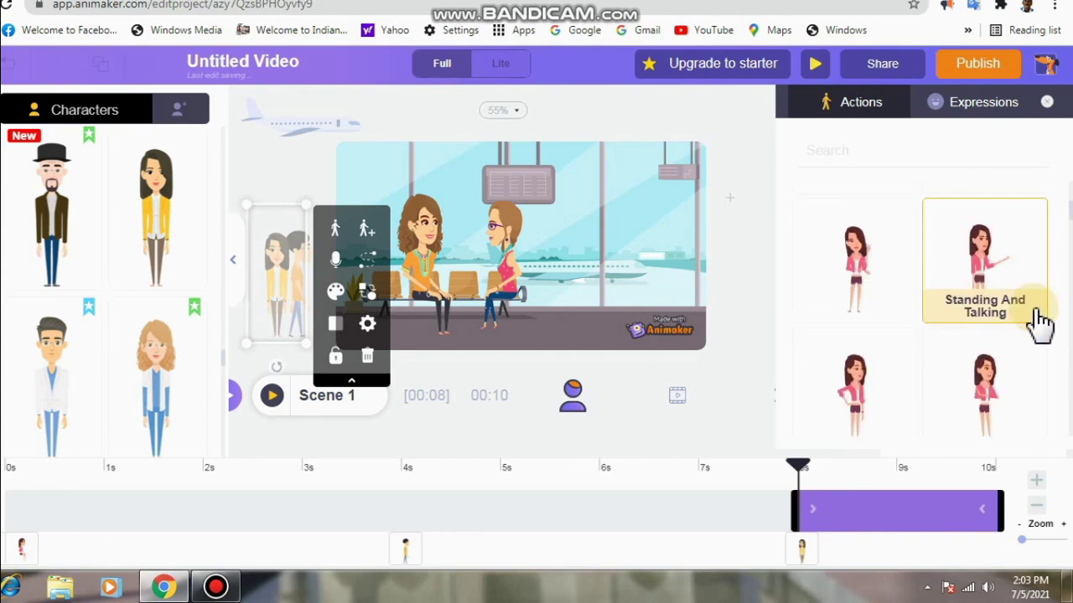
{"action": "scroll", "coordinate": [1023, 395], "scroll_direction": "down", "scroll_amount": 2}
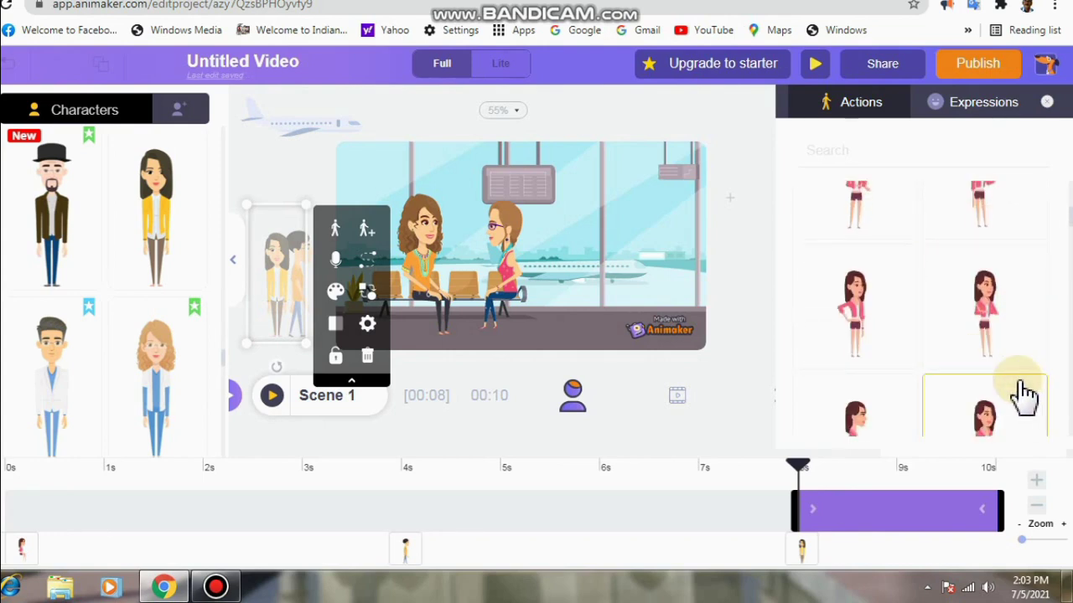
{"action": "scroll", "coordinate": [1024, 395], "scroll_direction": "down", "scroll_amount": 2}
{"action": "scroll", "coordinate": [1024, 395], "scroll_direction": "down", "scroll_amount": 1}
{"action": "scroll", "coordinate": [1024, 394], "scroll_direction": "down", "scroll_amount": 1}
{"action": "scroll", "coordinate": [1024, 395], "scroll_direction": "down", "scroll_amount": 1}
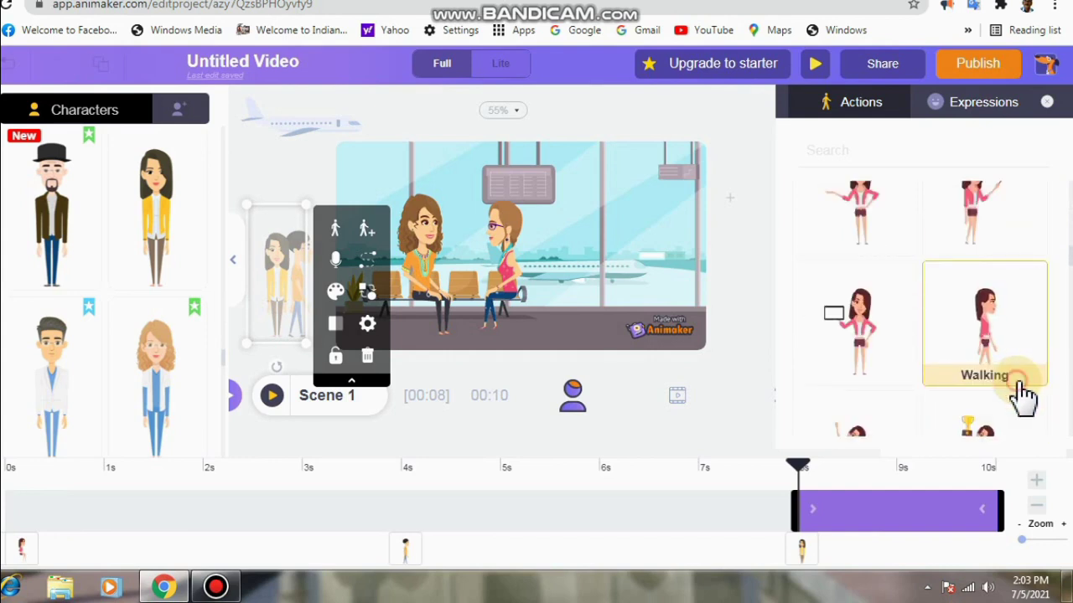
{"action": "left_click", "coordinate": [982, 343]}
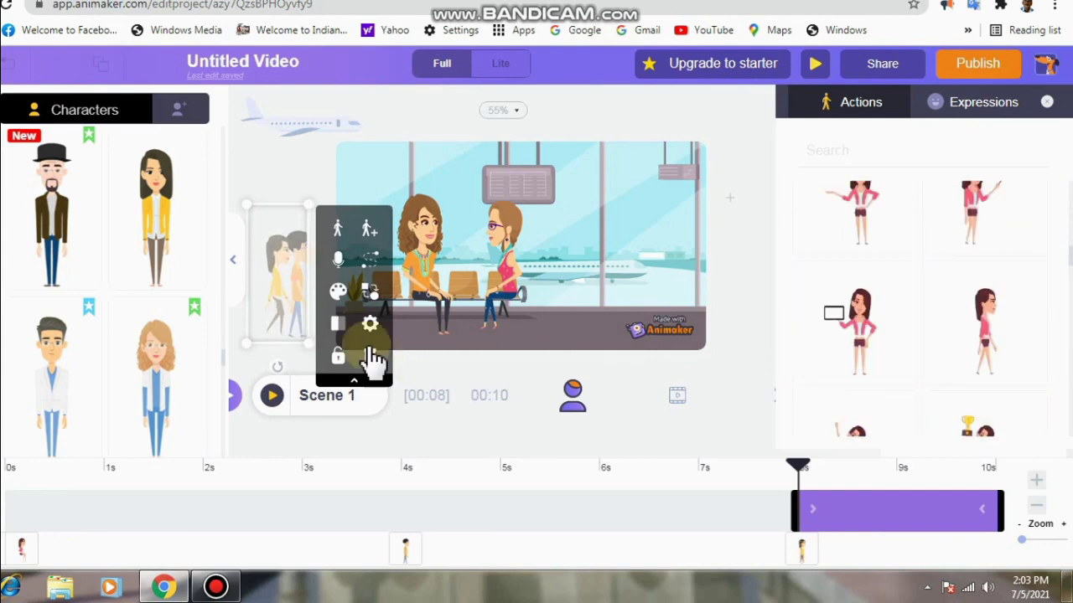
Give the yellow-jacket woman a left-to-right Smartmove walk to the right edge, ending near 8 s.
{"action": "left_click", "coordinate": [374, 265]}
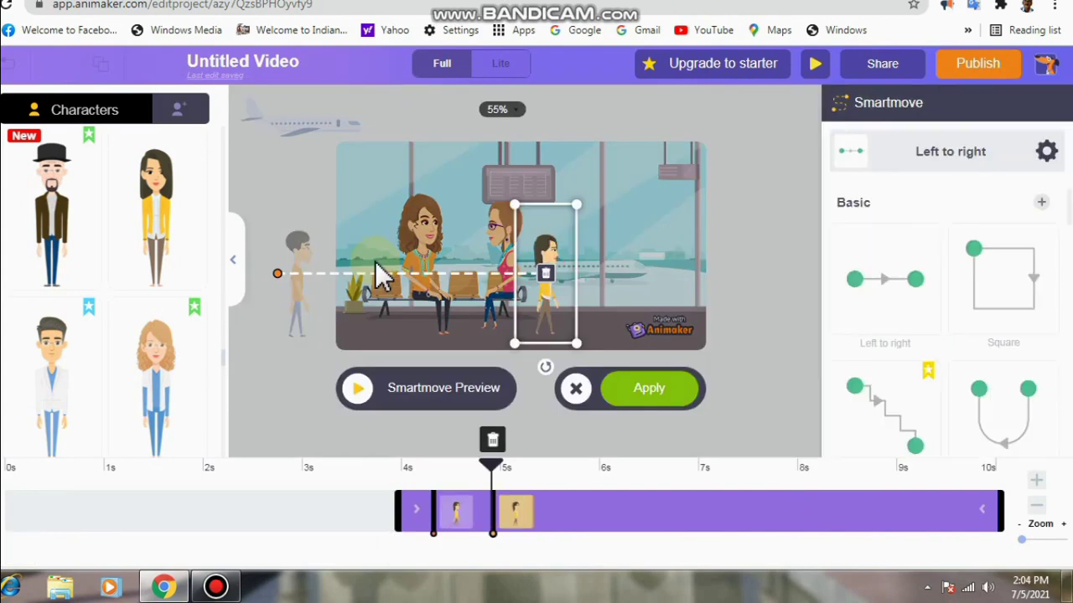
{"action": "left_click", "coordinate": [280, 274]}
{"action": "mouse_move", "coordinate": [519, 515]}
{"action": "left_mouse_down"}
{"action": "mouse_move", "coordinate": [913, 512]}
{"action": "mouse_move", "coordinate": [823, 510]}
{"action": "left_mouse_up"}
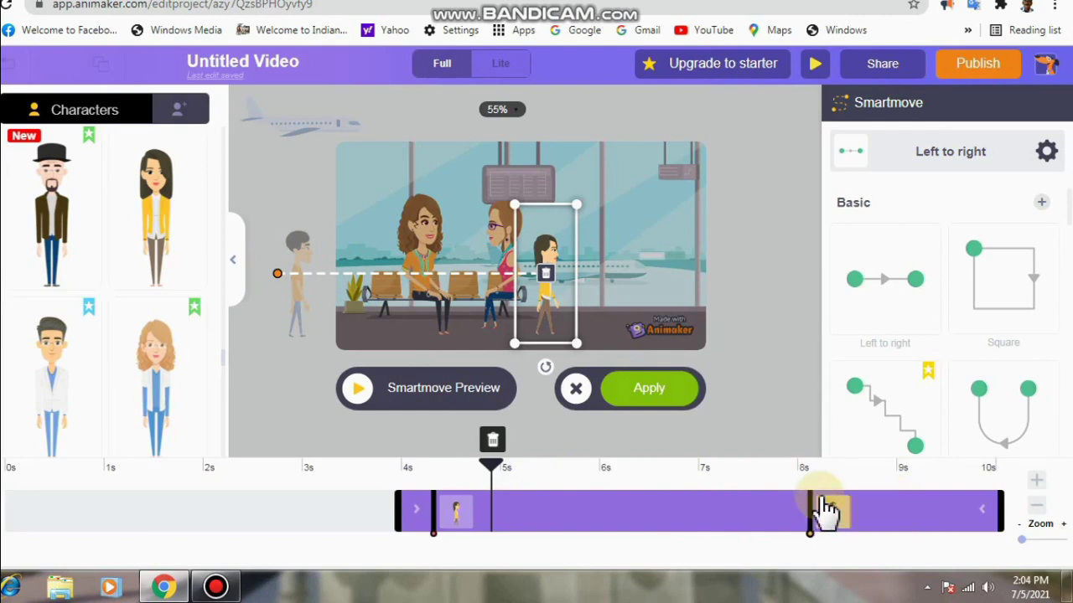
{"action": "left_click_drag", "start_coordinate": [557, 329], "coordinate": [717, 317]}
{"action": "left_click", "coordinate": [641, 397]}
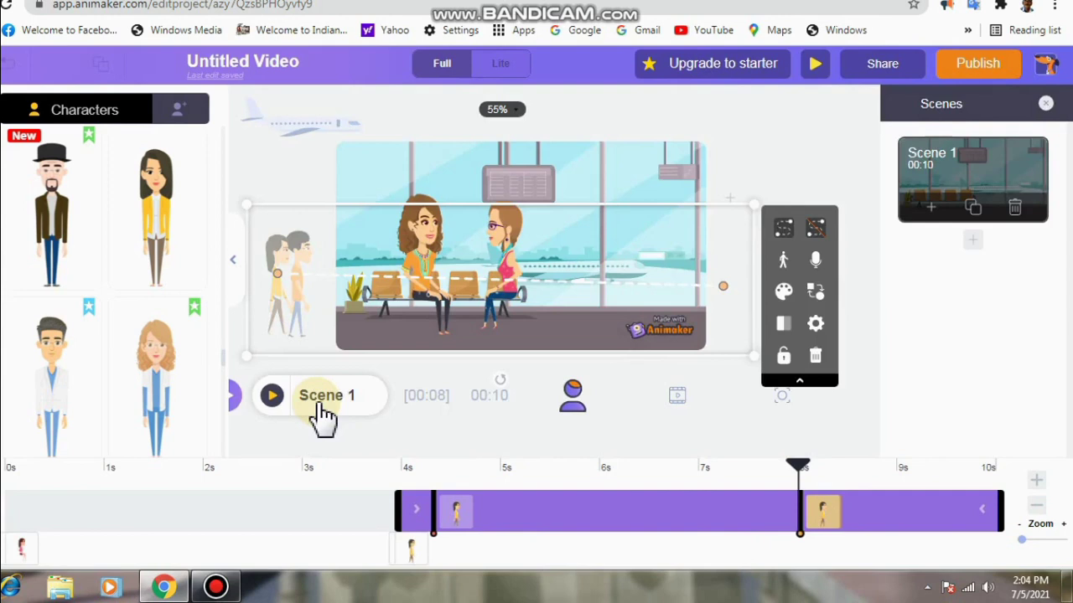
Preview the scene from the beginning, then park the playhead at 6.5 s.
{"action": "left_click", "coordinate": [272, 398]}
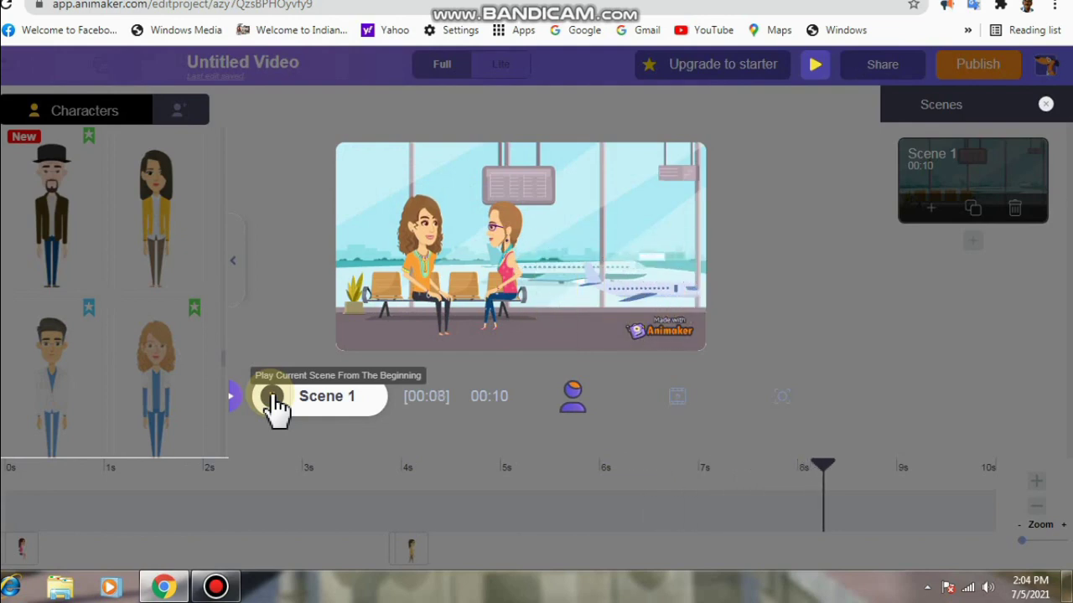
{"action": "left_click", "coordinate": [800, 474]}
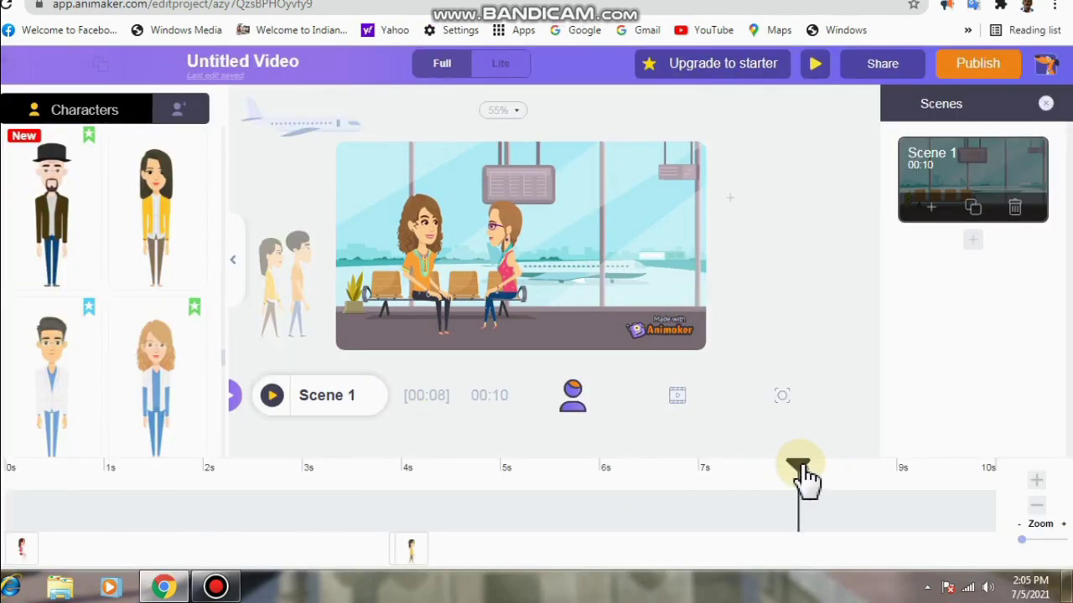
{"action": "left_click_drag", "start_coordinate": [800, 474], "coordinate": [615, 490]}
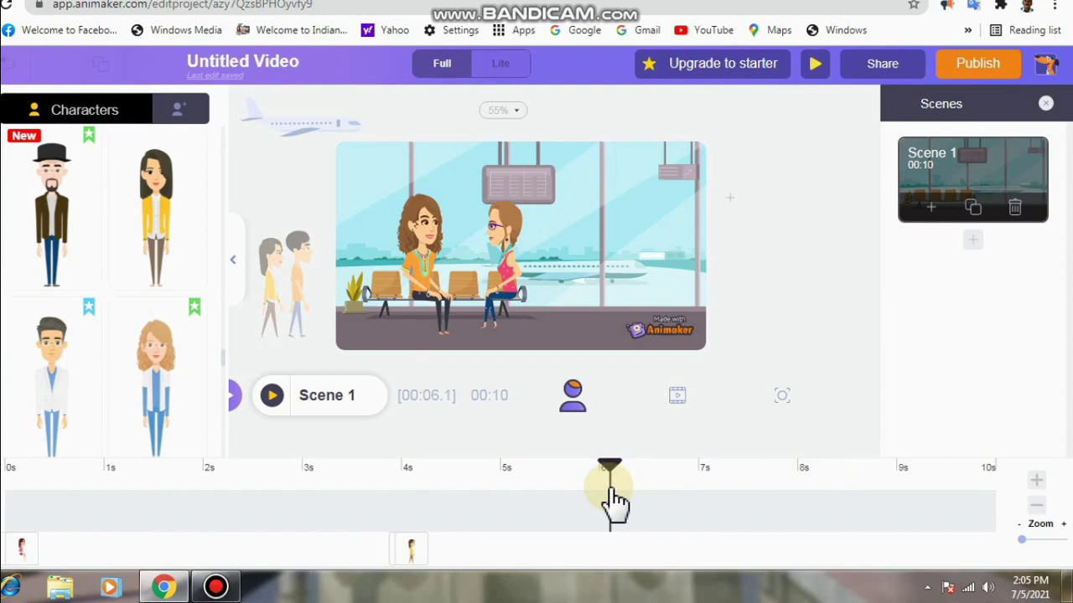
{"action": "left_click_drag", "start_coordinate": [614, 492], "coordinate": [654, 490]}
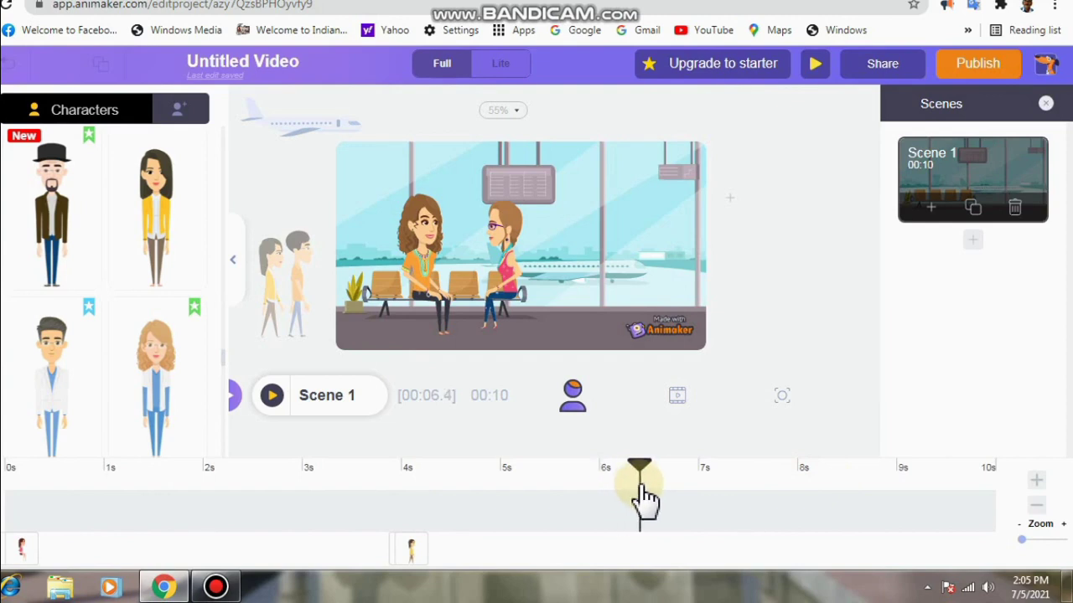
Add the man in glasses from the character library, shrink him slightly, and place him just off the right edge.
{"action": "left_click", "coordinate": [233, 398]}
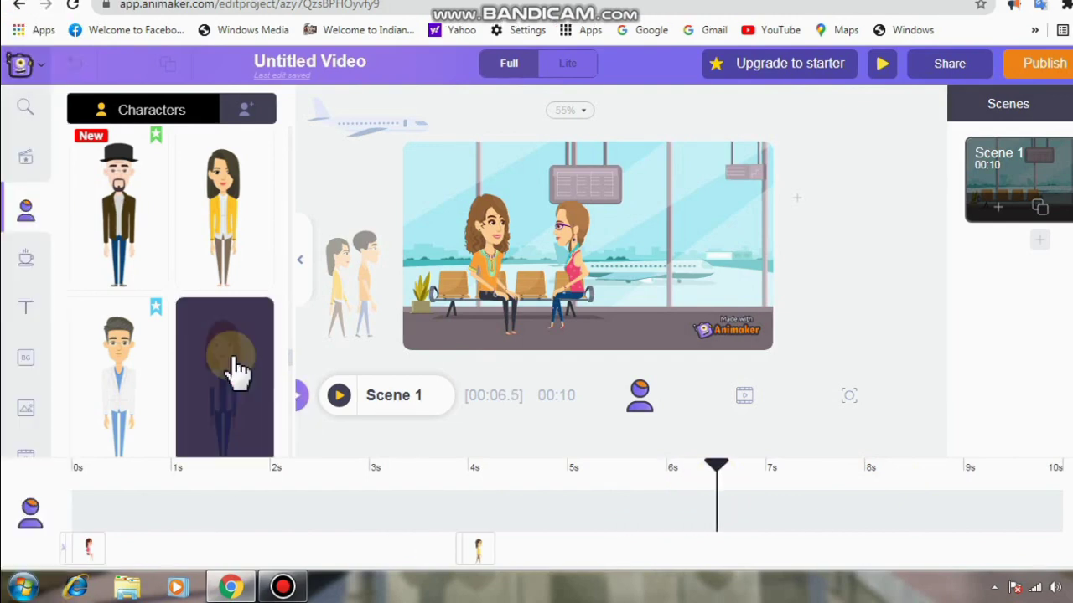
{"action": "scroll", "coordinate": [264, 336], "scroll_direction": "down", "scroll_amount": 2}
{"action": "scroll", "coordinate": [264, 352], "scroll_direction": "down", "scroll_amount": 2}
{"action": "scroll", "coordinate": [263, 372], "scroll_direction": "down", "scroll_amount": 2}
{"action": "scroll", "coordinate": [264, 371], "scroll_direction": "down", "scroll_amount": 1}
{"action": "scroll", "coordinate": [265, 368], "scroll_direction": "down", "scroll_amount": 1}
{"action": "scroll", "coordinate": [264, 366], "scroll_direction": "down", "scroll_amount": 3}
{"action": "scroll", "coordinate": [262, 367], "scroll_direction": "down", "scroll_amount": 2}
{"action": "scroll", "coordinate": [227, 358], "scroll_direction": "down", "scroll_amount": 2}
{"action": "scroll", "coordinate": [222, 352], "scroll_direction": "up", "scroll_amount": 2}
{"action": "scroll", "coordinate": [222, 352], "scroll_direction": "up", "scroll_amount": 1}
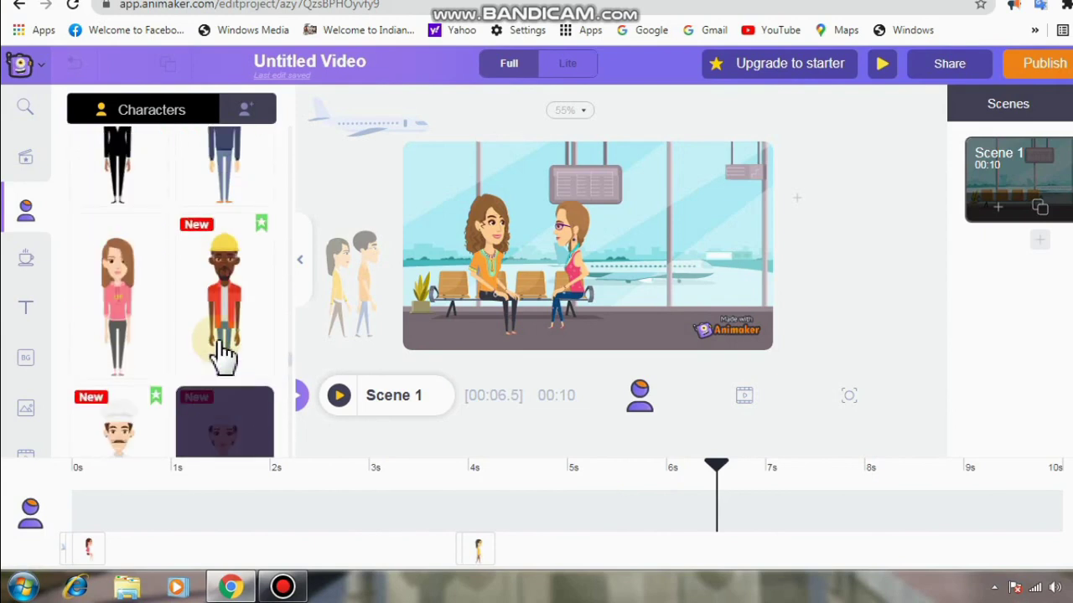
{"action": "scroll", "coordinate": [223, 352], "scroll_direction": "up", "scroll_amount": 2}
{"action": "scroll", "coordinate": [225, 352], "scroll_direction": "up", "scroll_amount": 2}
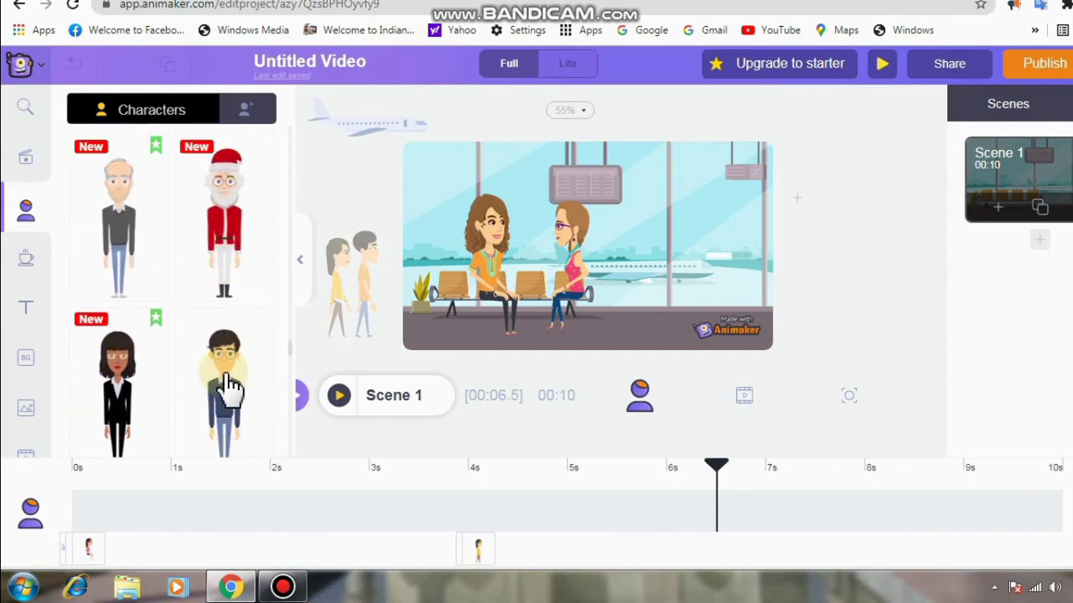
{"action": "left_click", "coordinate": [227, 384]}
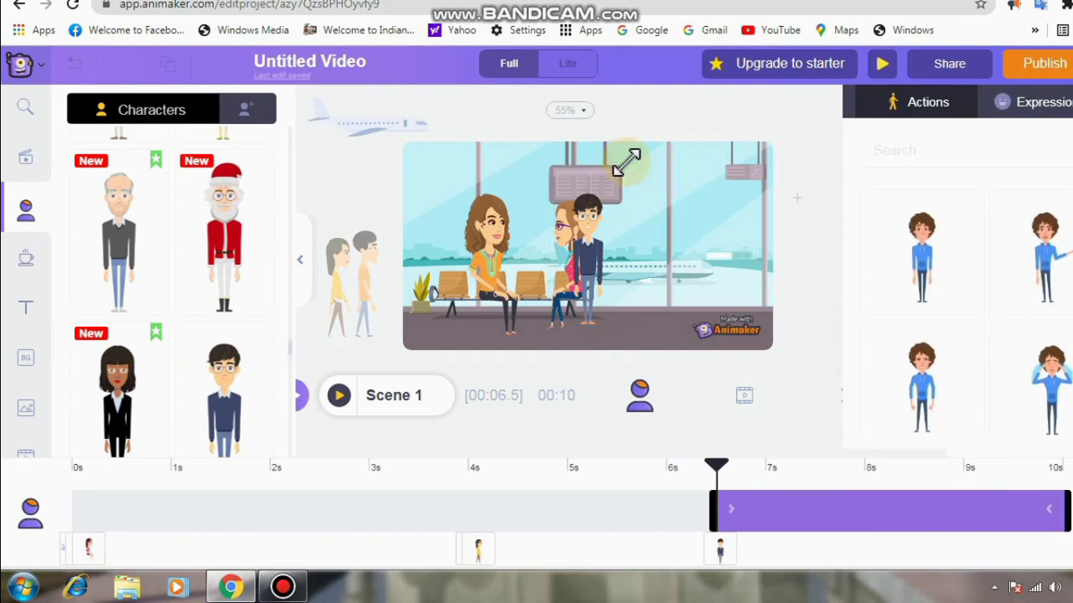
{"action": "left_click_drag", "start_coordinate": [624, 161], "coordinate": [612, 178]}
{"action": "left_click", "coordinate": [595, 270]}
{"action": "left_click_drag", "start_coordinate": [595, 270], "coordinate": [785, 285]}
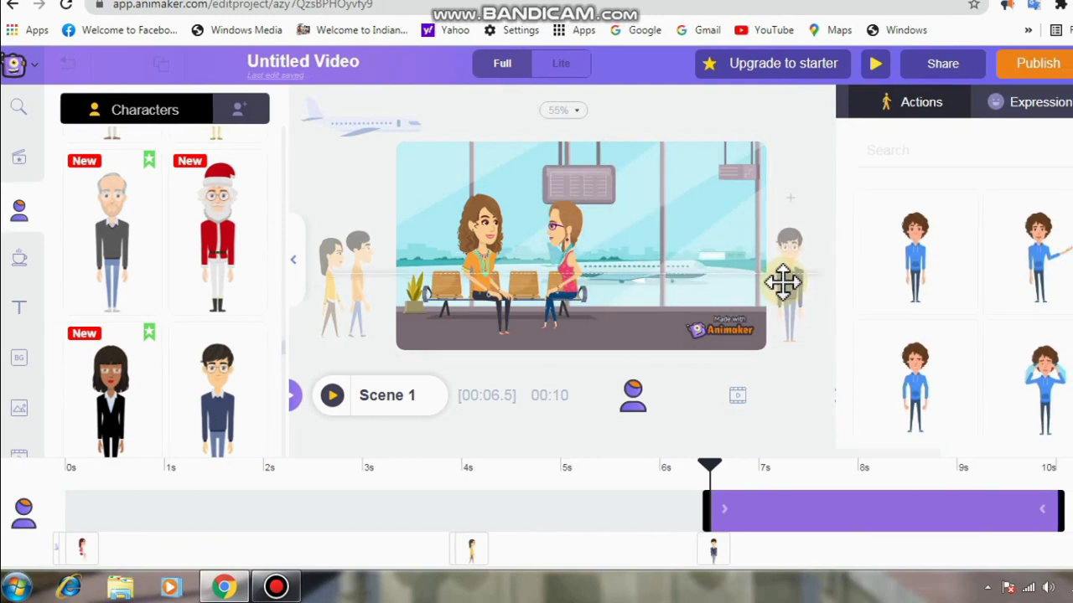
Set the man in glasses to the Shopping With Trolly action.
{"action": "left_click", "coordinate": [781, 279]}
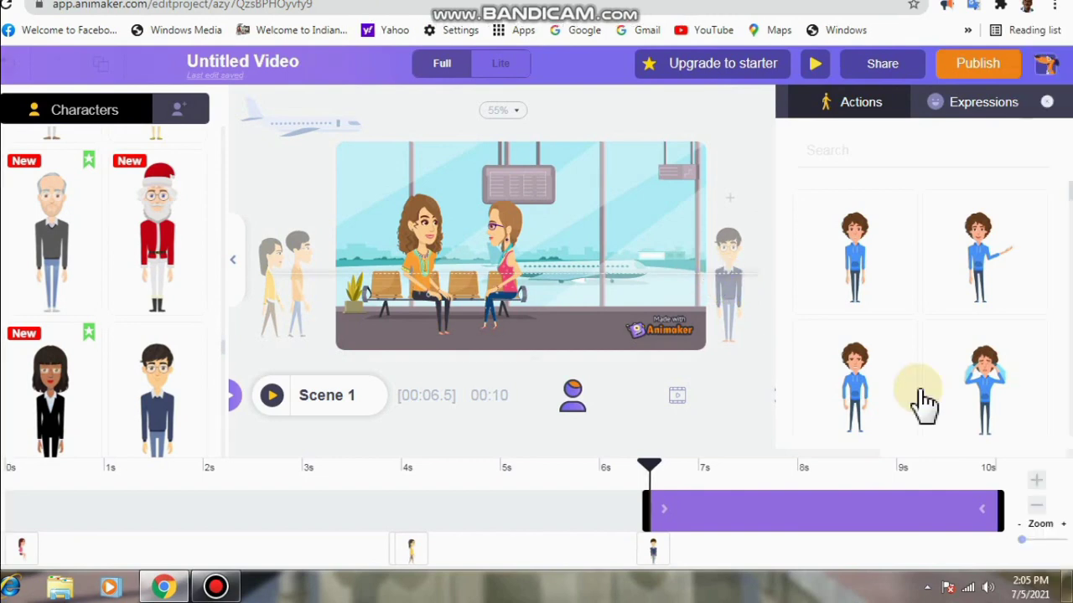
{"action": "scroll", "coordinate": [1006, 407], "scroll_direction": "down", "scroll_amount": 3}
{"action": "scroll", "coordinate": [1008, 408], "scroll_direction": "down", "scroll_amount": 3}
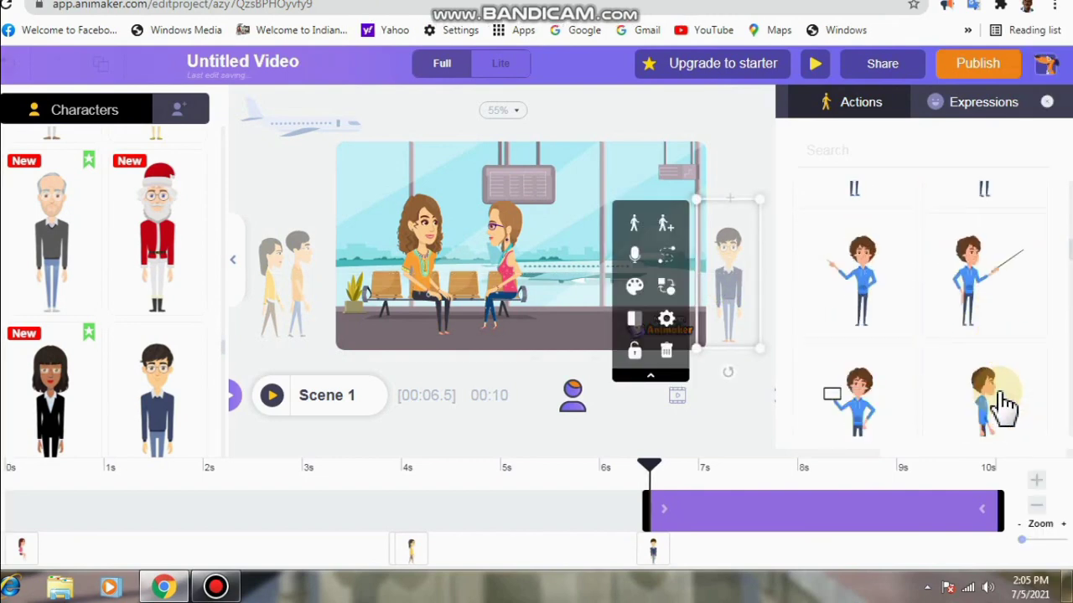
{"action": "scroll", "coordinate": [1005, 407], "scroll_direction": "down", "scroll_amount": 2}
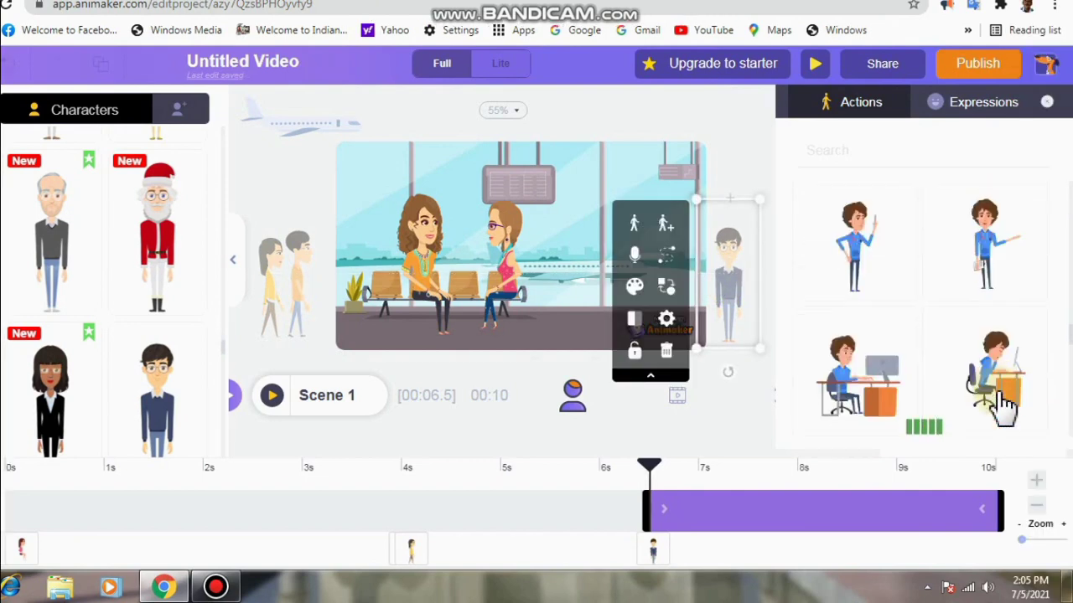
{"action": "scroll", "coordinate": [1003, 408], "scroll_direction": "down", "scroll_amount": 3}
{"action": "scroll", "coordinate": [1001, 408], "scroll_direction": "down", "scroll_amount": 2}
{"action": "scroll", "coordinate": [1001, 408], "scroll_direction": "down", "scroll_amount": 2}
{"action": "scroll", "coordinate": [1002, 408], "scroll_direction": "down", "scroll_amount": 1}
{"action": "scroll", "coordinate": [992, 390], "scroll_direction": "down", "scroll_amount": 1}
{"action": "scroll", "coordinate": [963, 369], "scroll_direction": "down", "scroll_amount": 2}
{"action": "scroll", "coordinate": [935, 361], "scroll_direction": "down", "scroll_amount": 2}
{"action": "scroll", "coordinate": [926, 373], "scroll_direction": "down", "scroll_amount": 2}
{"action": "scroll", "coordinate": [928, 375], "scroll_direction": "down", "scroll_amount": 2}
{"action": "scroll", "coordinate": [929, 369], "scroll_direction": "down", "scroll_amount": 2}
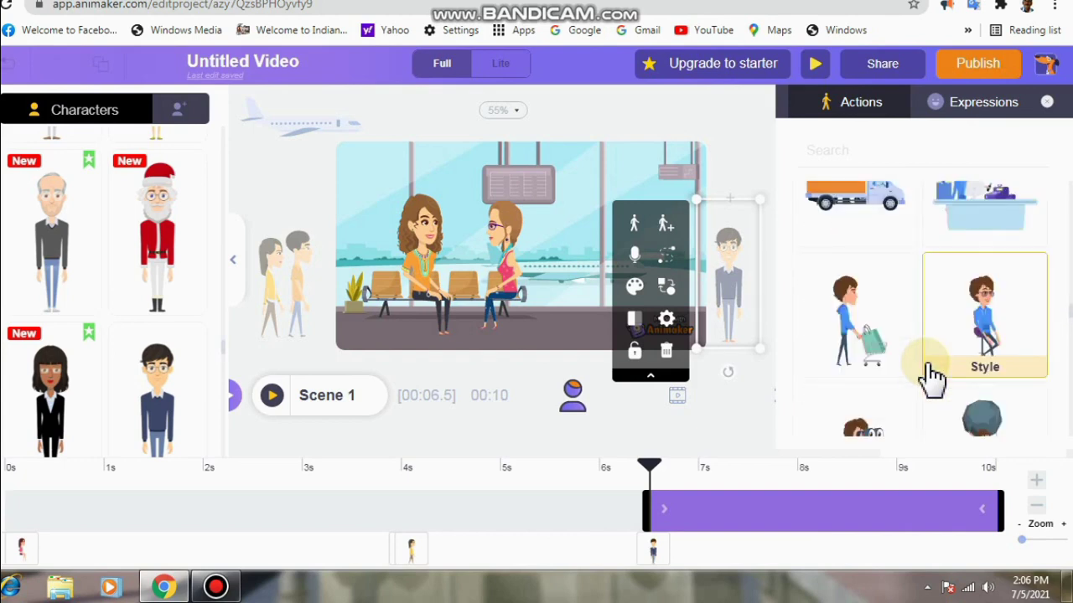
{"action": "left_click", "coordinate": [848, 334]}
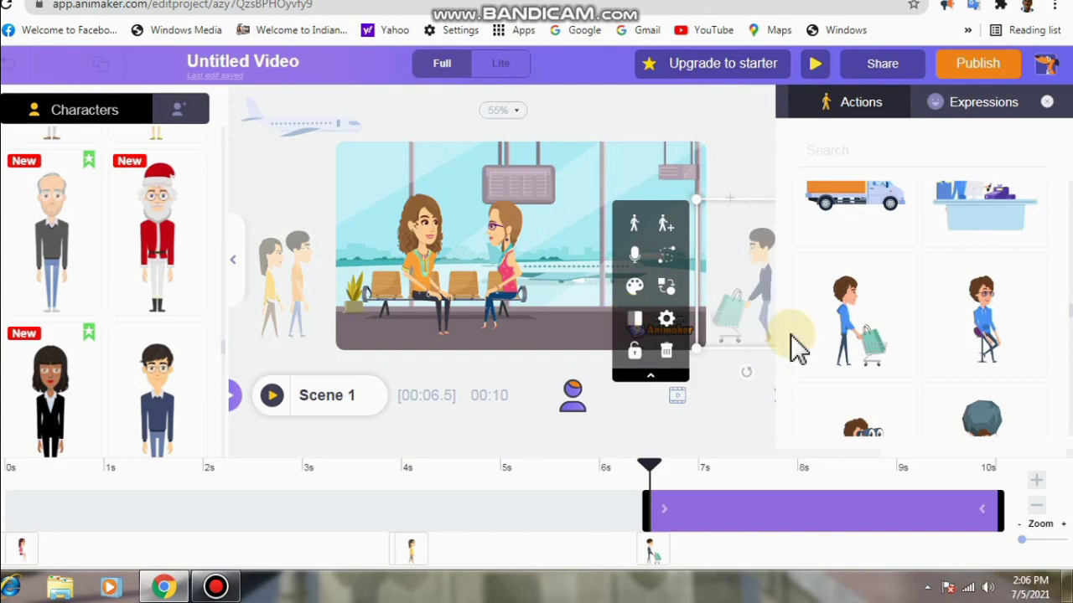
Give the trolley man a Smartmove path from off-stage right to the left edge, ending near 9.5 s.
{"action": "left_click", "coordinate": [660, 250]}
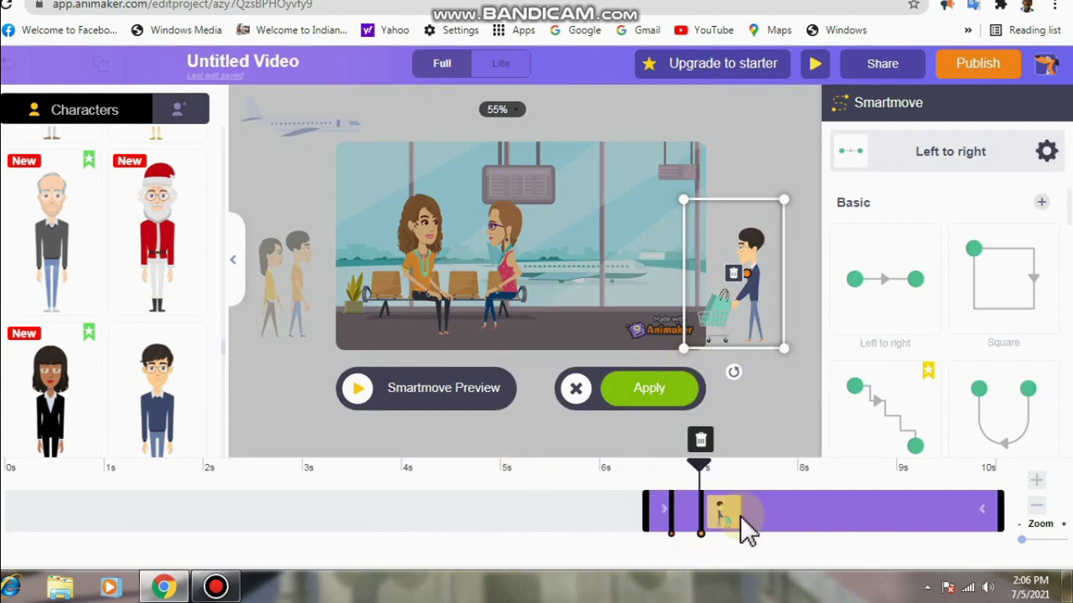
{"action": "left_click_drag", "start_coordinate": [731, 520], "coordinate": [955, 515]}
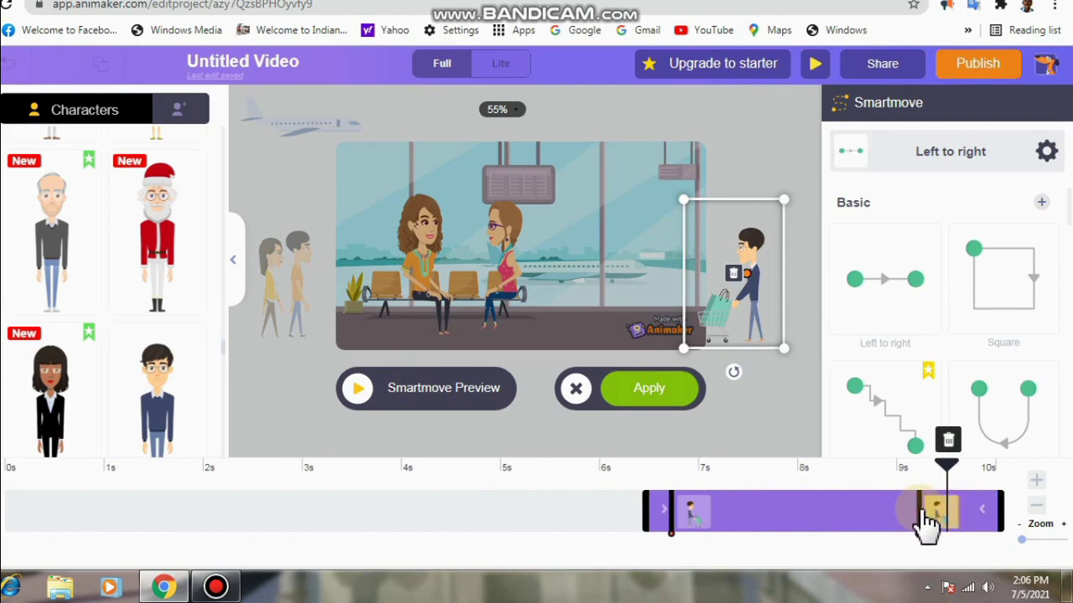
{"action": "left_click", "coordinate": [694, 518]}
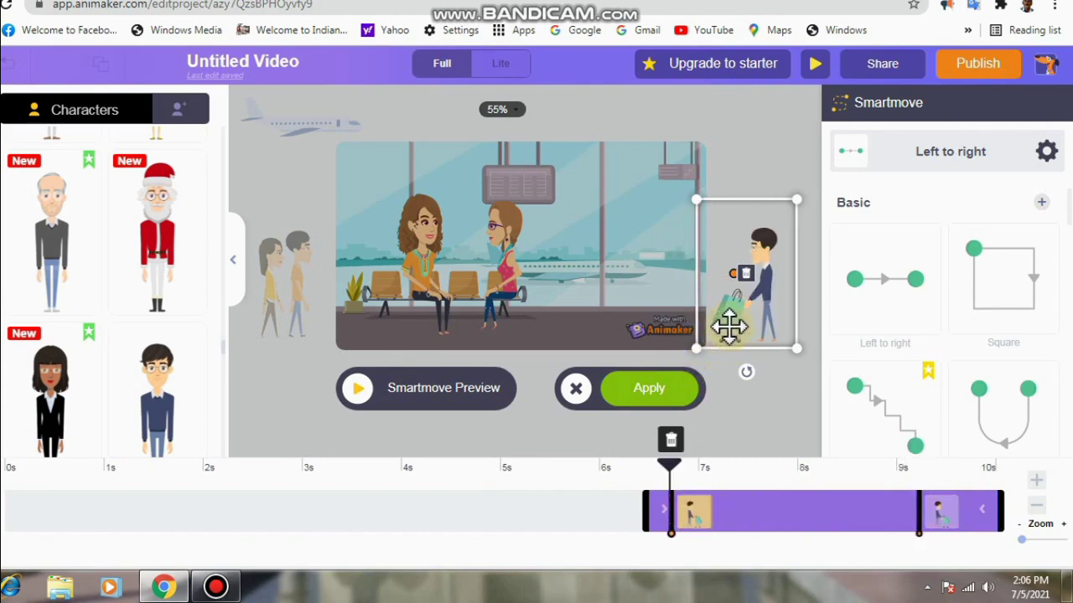
{"action": "left_click", "coordinate": [935, 516]}
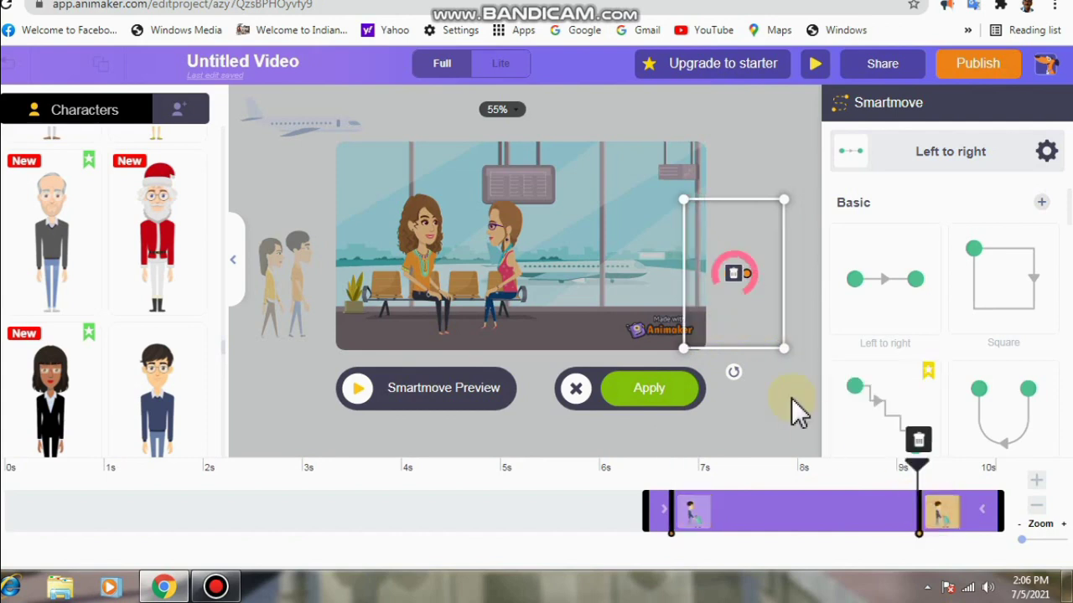
{"action": "left_click_drag", "start_coordinate": [713, 313], "coordinate": [281, 330]}
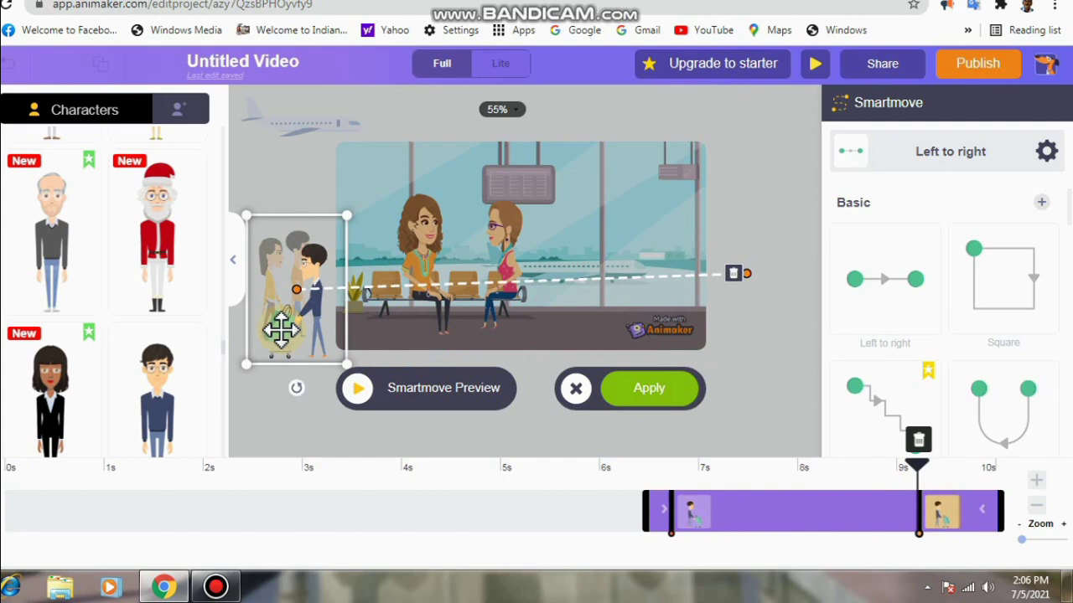
{"action": "left_click", "coordinate": [644, 401]}
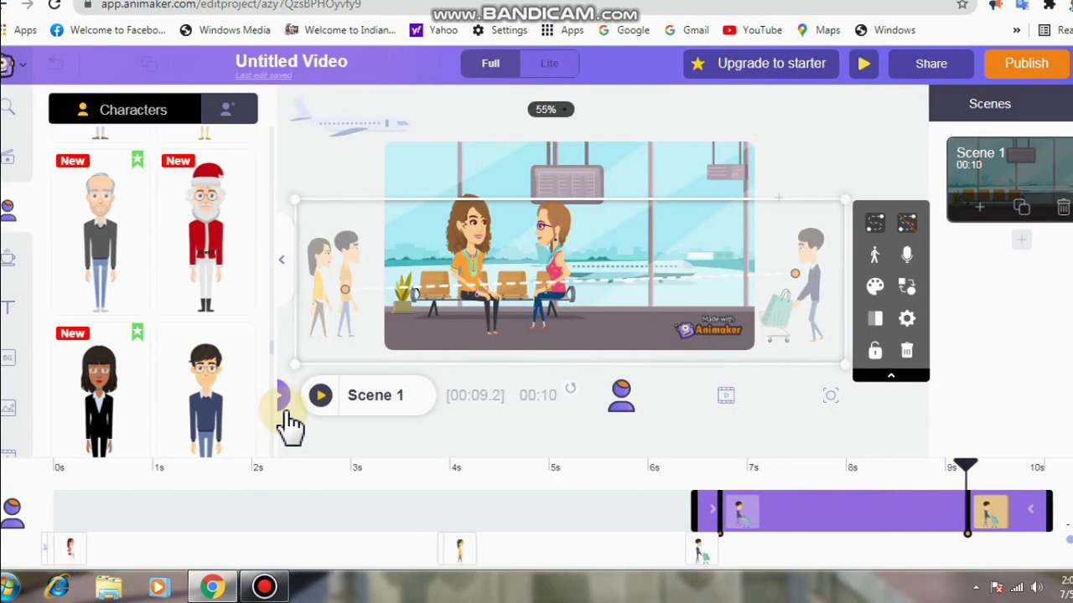
Preview both moving characters, rewind the playhead to 0 s, and open the music library.
{"action": "left_click", "coordinate": [319, 397]}
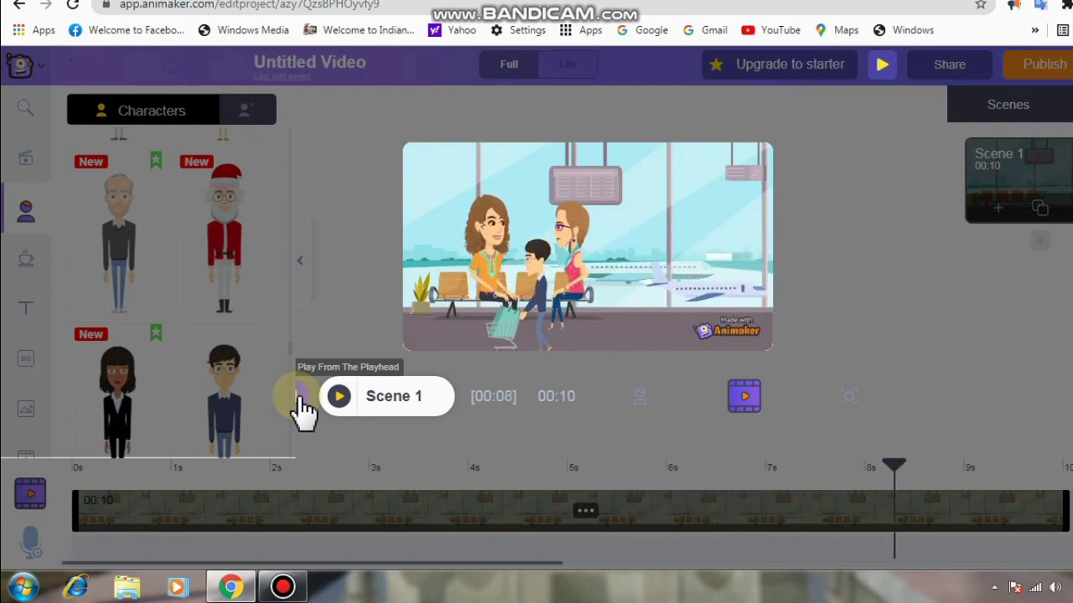
{"action": "left_click", "coordinate": [662, 470]}
{"action": "left_click_drag", "start_coordinate": [666, 477], "coordinate": [47, 479]}
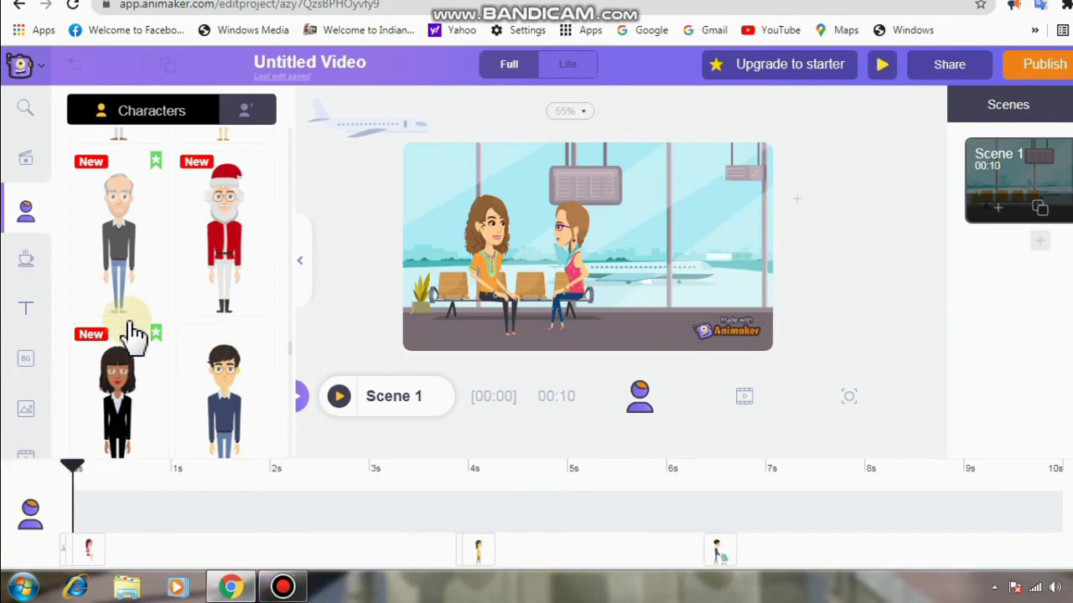
{"action": "scroll", "coordinate": [35, 368], "scroll_direction": "down", "scroll_amount": 2}
{"action": "left_click", "coordinate": [28, 347]}
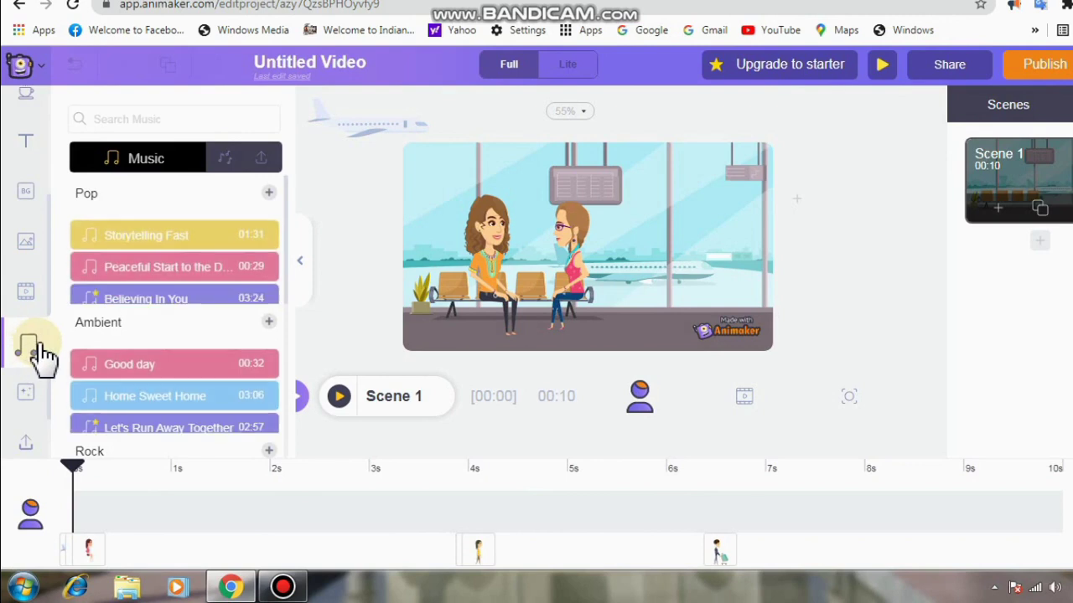
Add the Ambient track 'Good day' as background music and preview Scene 1 with it.
{"action": "left_click", "coordinate": [155, 354]}
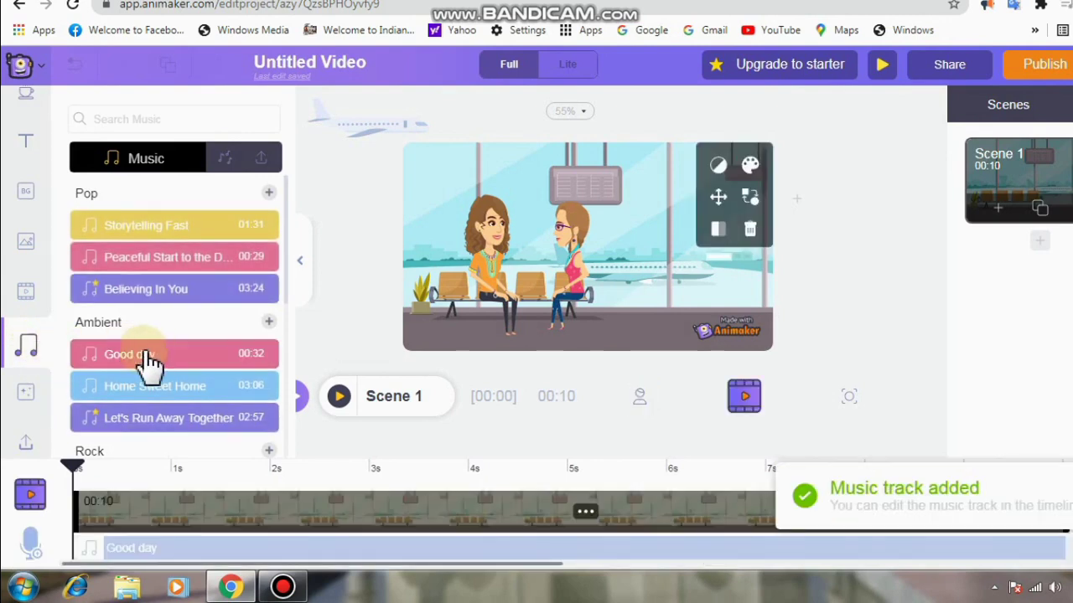
{"action": "left_click", "coordinate": [360, 548]}
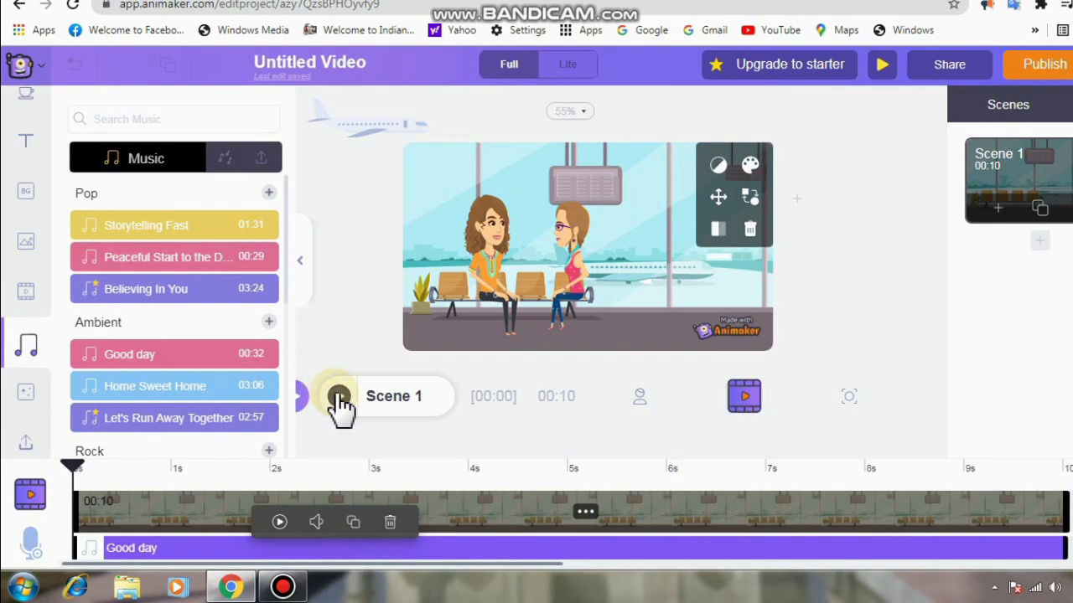
{"action": "left_click", "coordinate": [317, 523]}
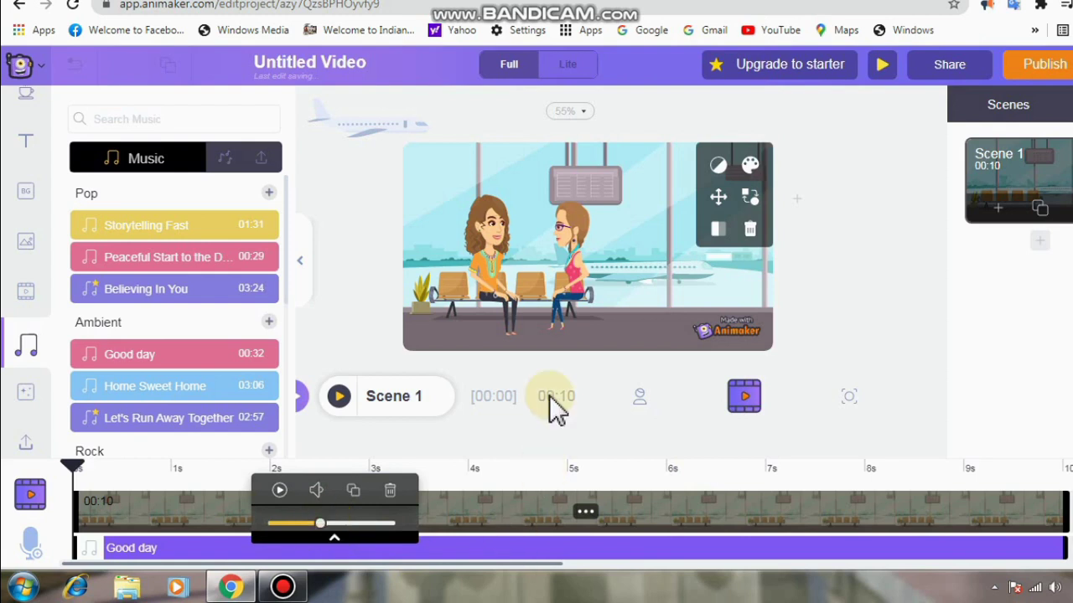
{"action": "left_click", "coordinate": [544, 444]}
{"action": "left_click", "coordinate": [342, 399]}
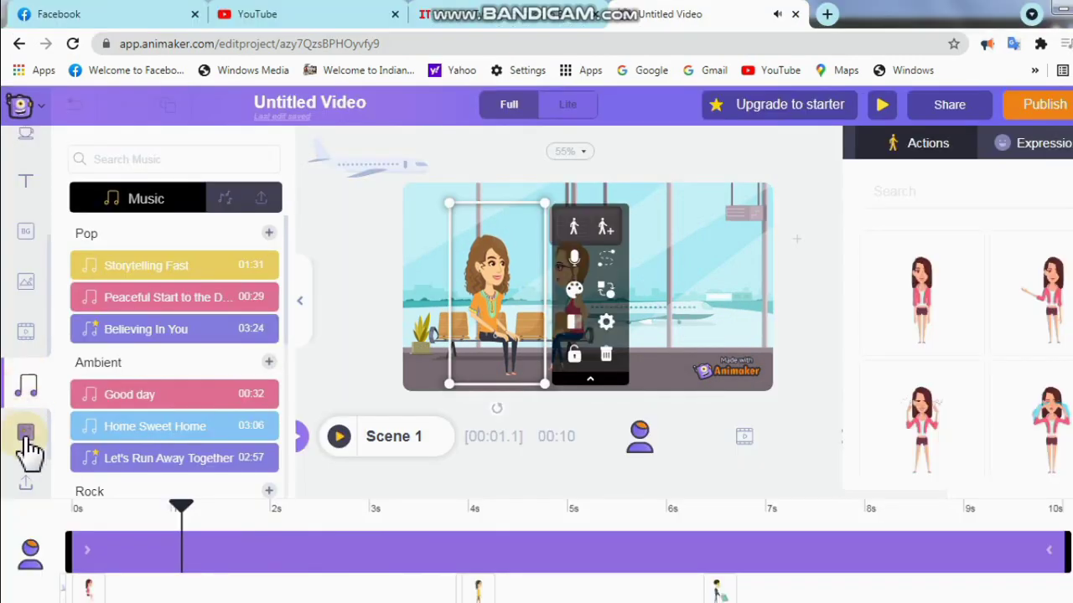
Create a female text-to-speech line 'where are you going' lip-synced to the orange-top woman.
{"action": "left_click", "coordinate": [577, 263]}
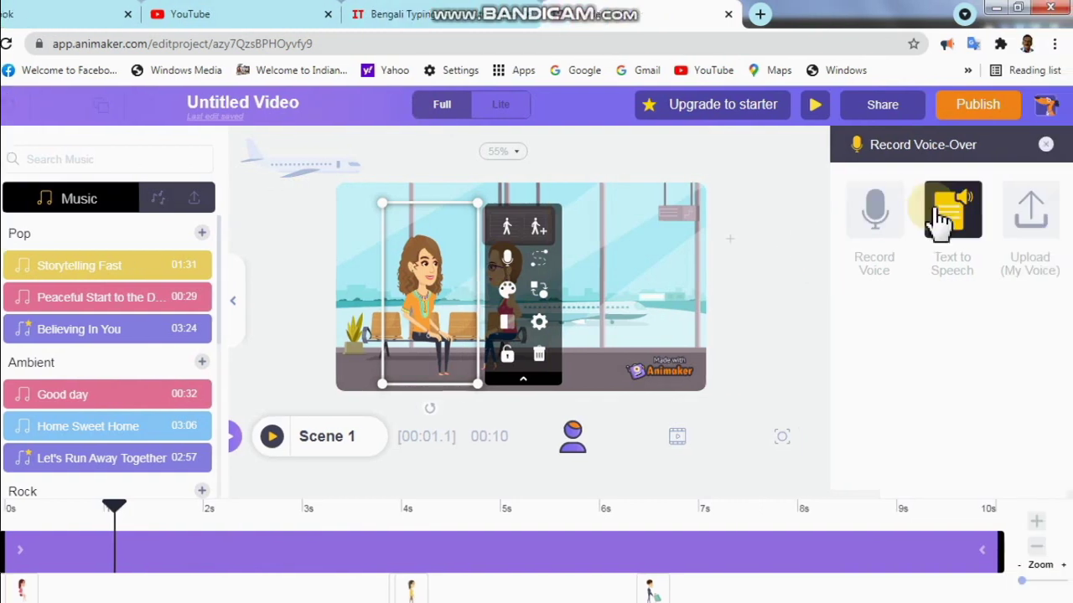
{"action": "left_click", "coordinate": [932, 208]}
{"action": "left_click", "coordinate": [270, 335]}
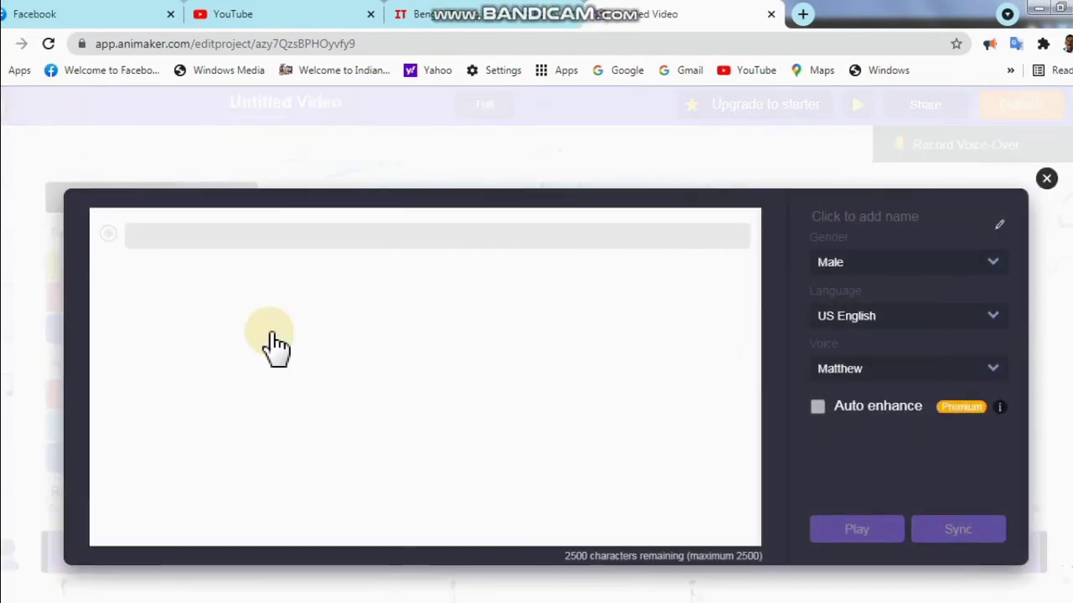
{"action": "type", "text": "Where are you going"}
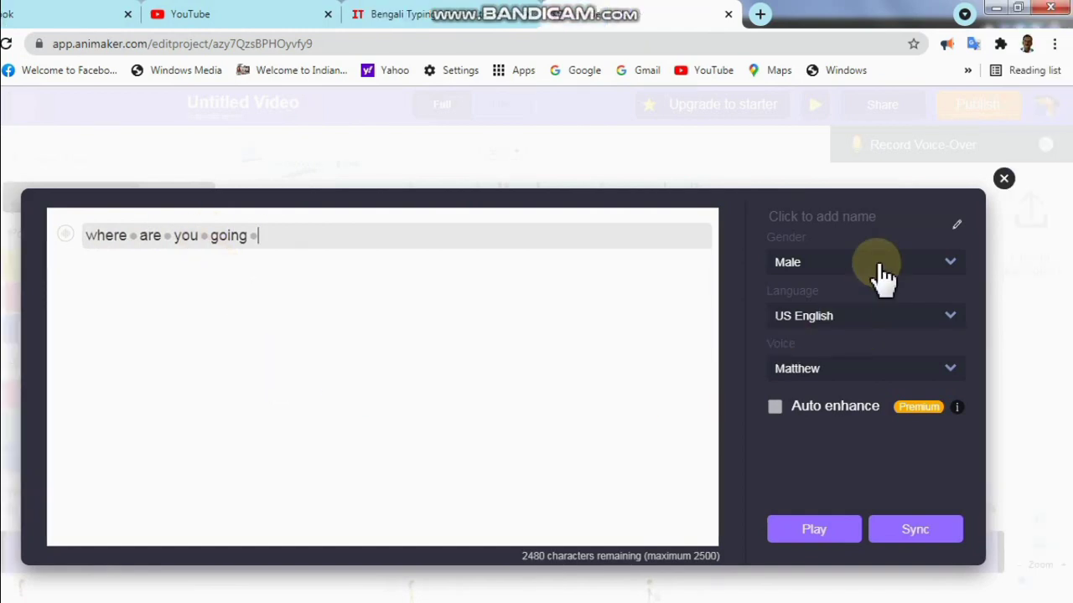
{"action": "left_click", "coordinate": [880, 266]}
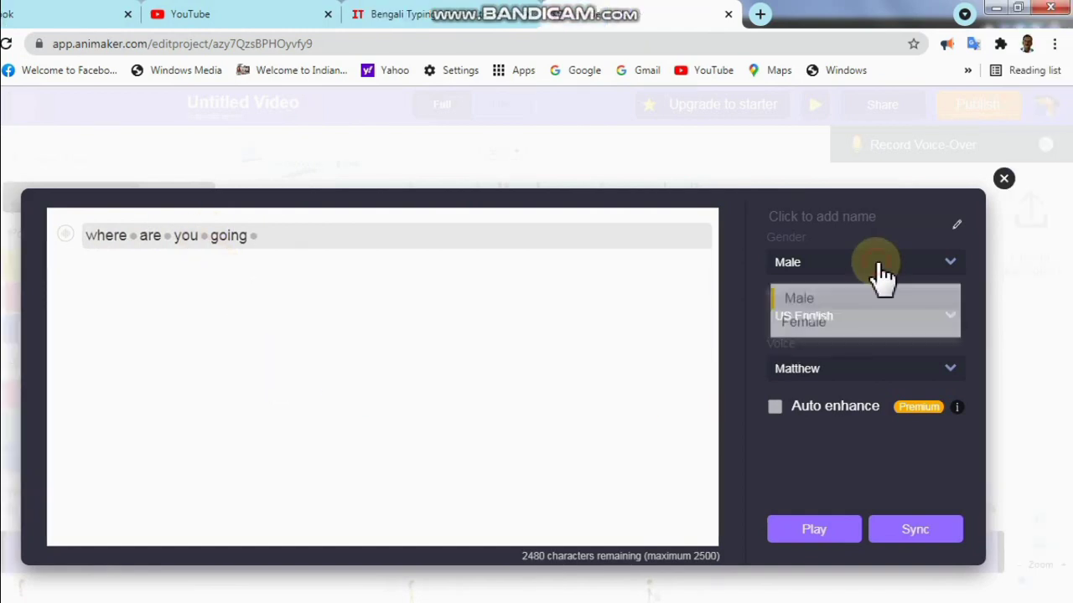
{"action": "left_click", "coordinate": [828, 323]}
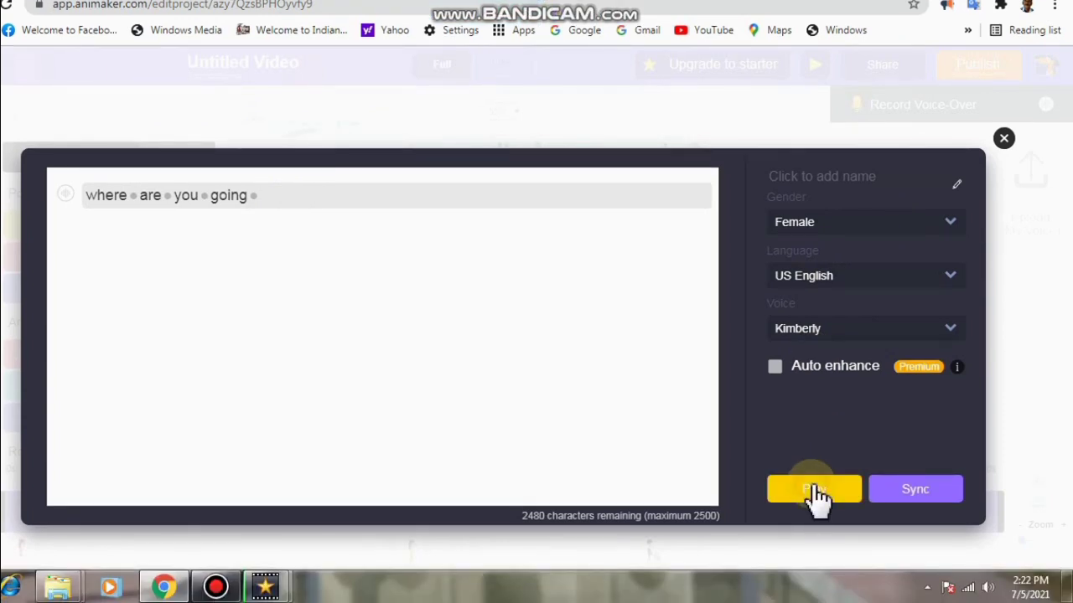
{"action": "left_click", "coordinate": [815, 492]}
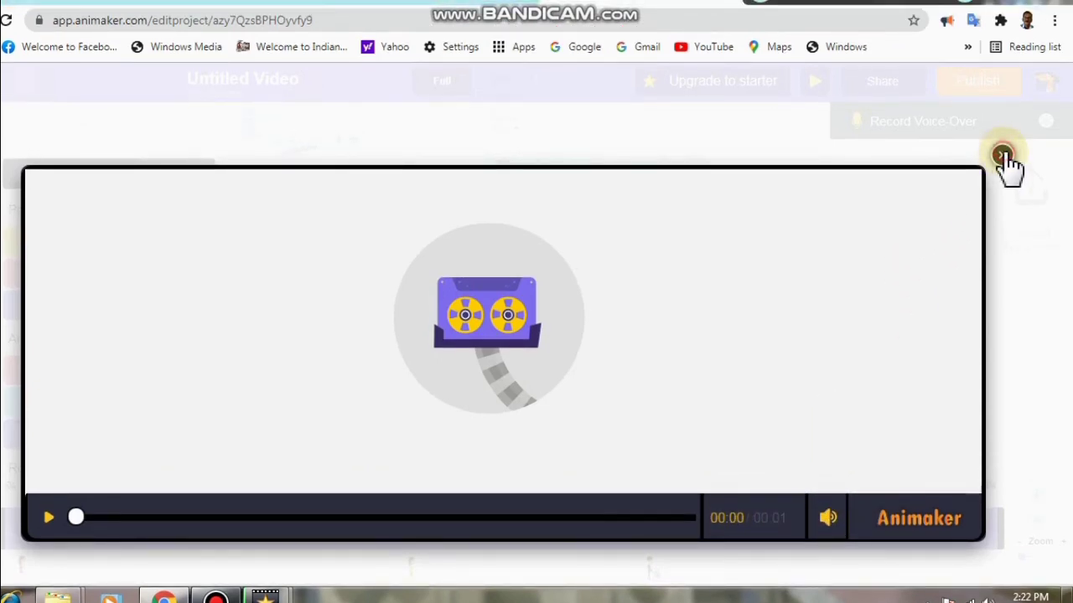
{"action": "left_click", "coordinate": [1003, 156]}
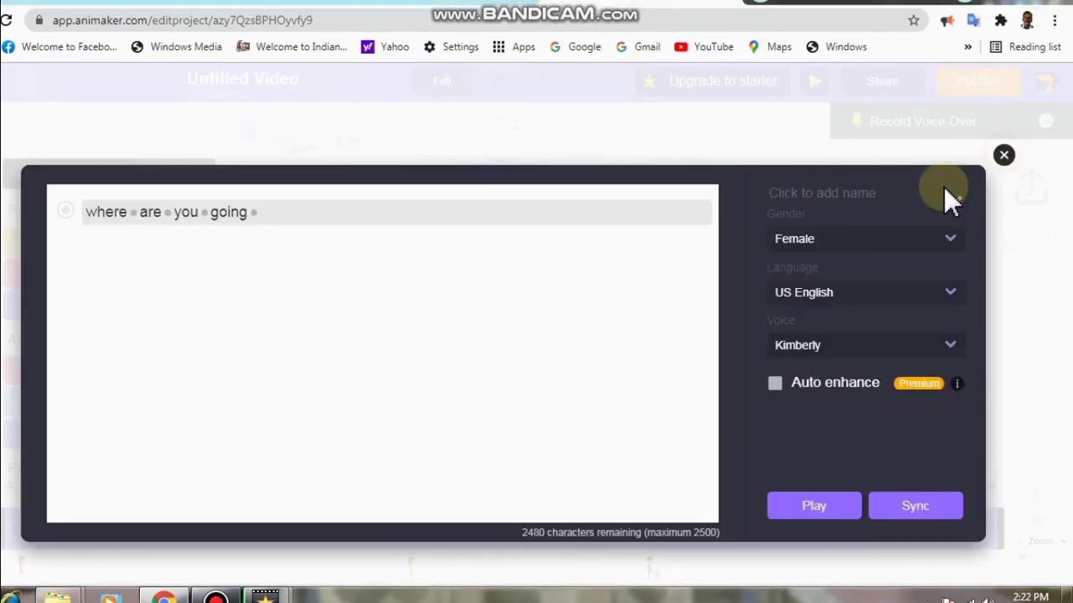
{"action": "left_click", "coordinate": [907, 492]}
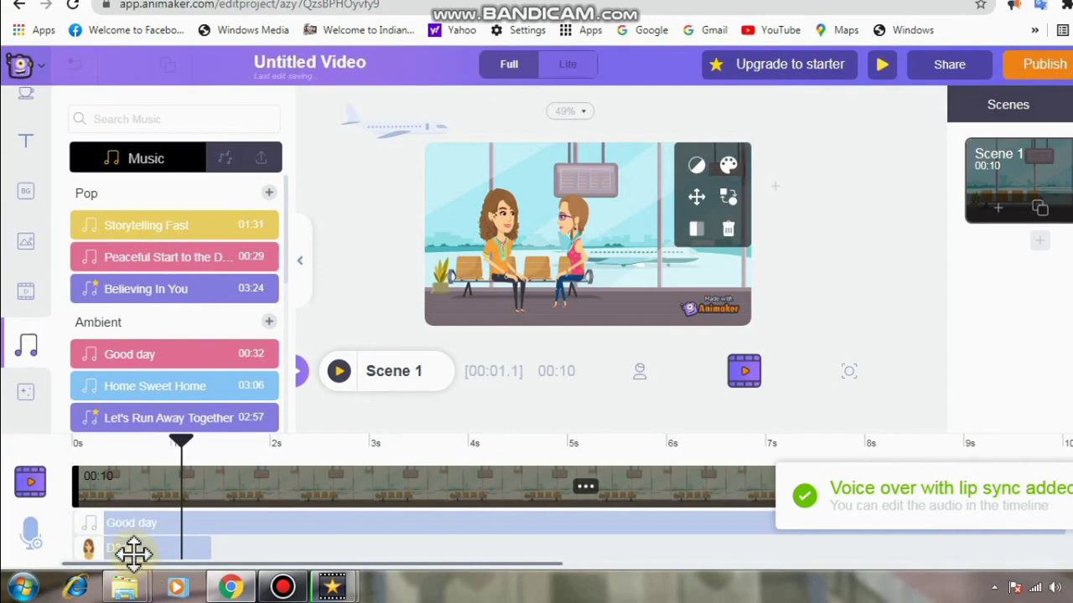
Move the D36pl voice clip to start near 1.1 s and put the playhead at 3.1 s.
{"action": "left_click", "coordinate": [133, 550]}
{"action": "left_click_drag", "start_coordinate": [132, 550], "coordinate": [248, 575]}
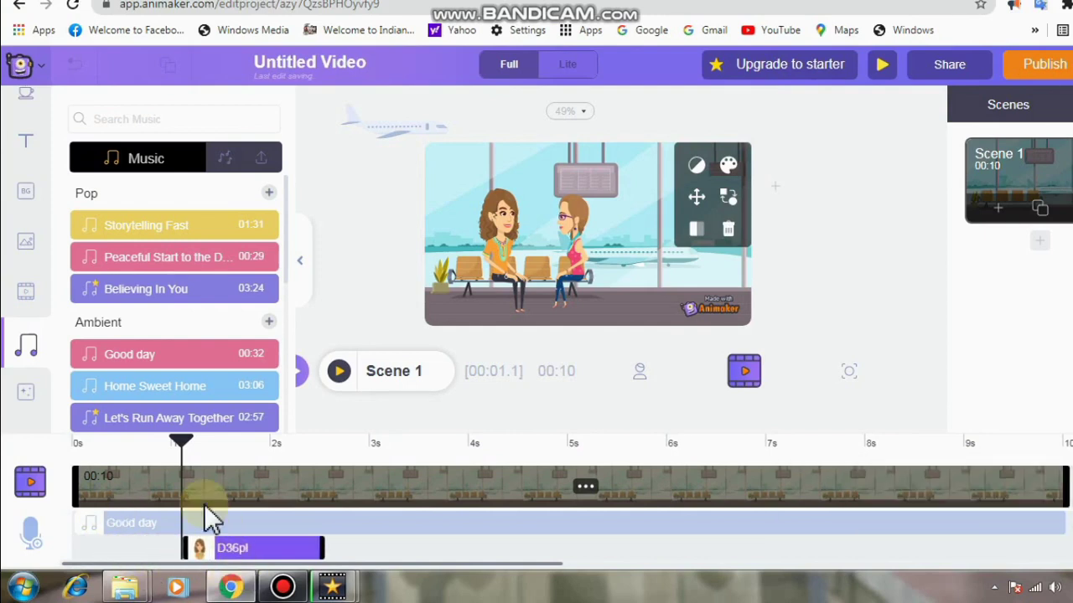
{"action": "left_click_drag", "start_coordinate": [191, 453], "coordinate": [382, 452]}
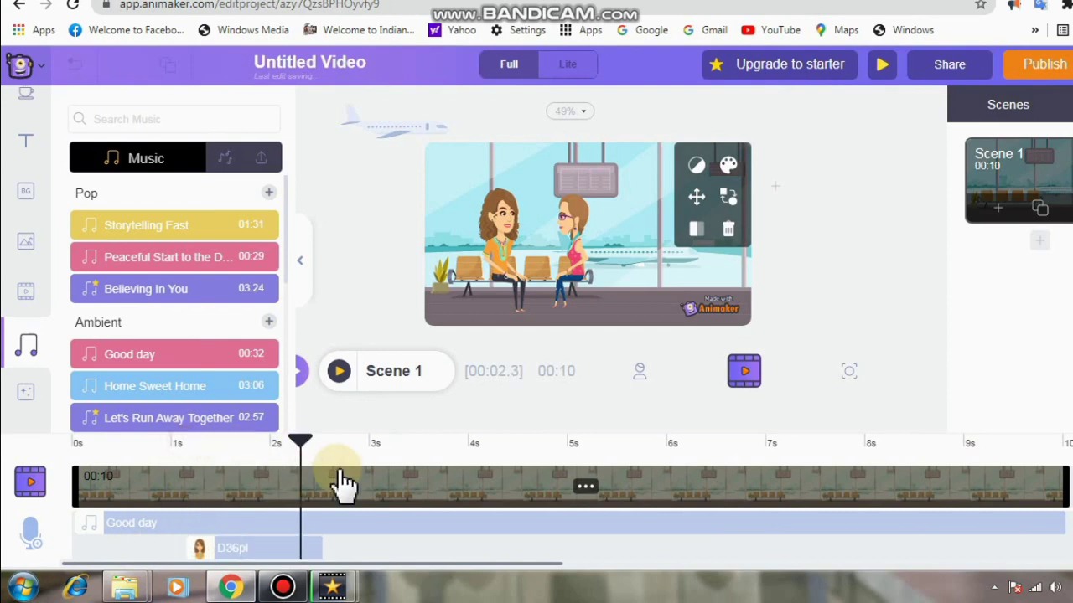
Enter the pink-top woman's text-to-speech line 'i am going to Mumbai to attend a business meeting and you'.
{"action": "left_click", "coordinate": [574, 228]}
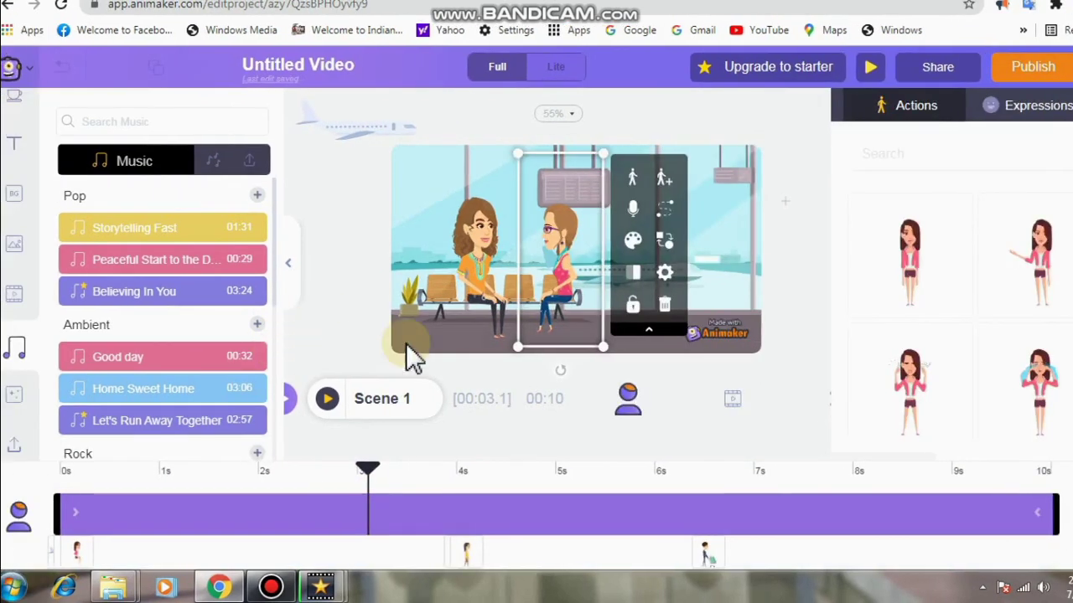
{"action": "left_click", "coordinate": [634, 209]}
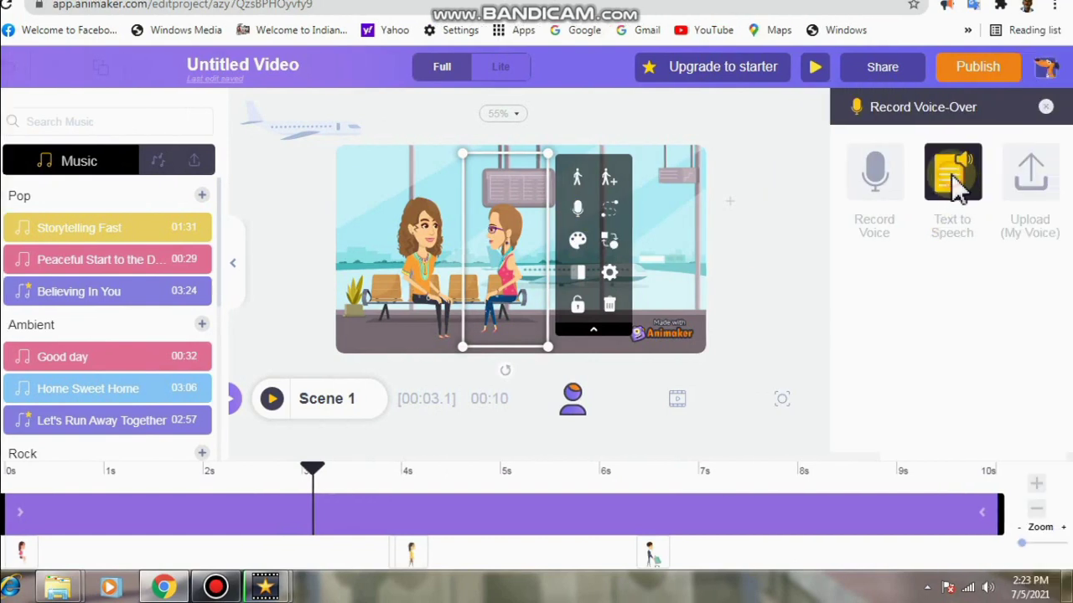
{"action": "left_click", "coordinate": [955, 186]}
{"action": "left_click", "coordinate": [612, 335]}
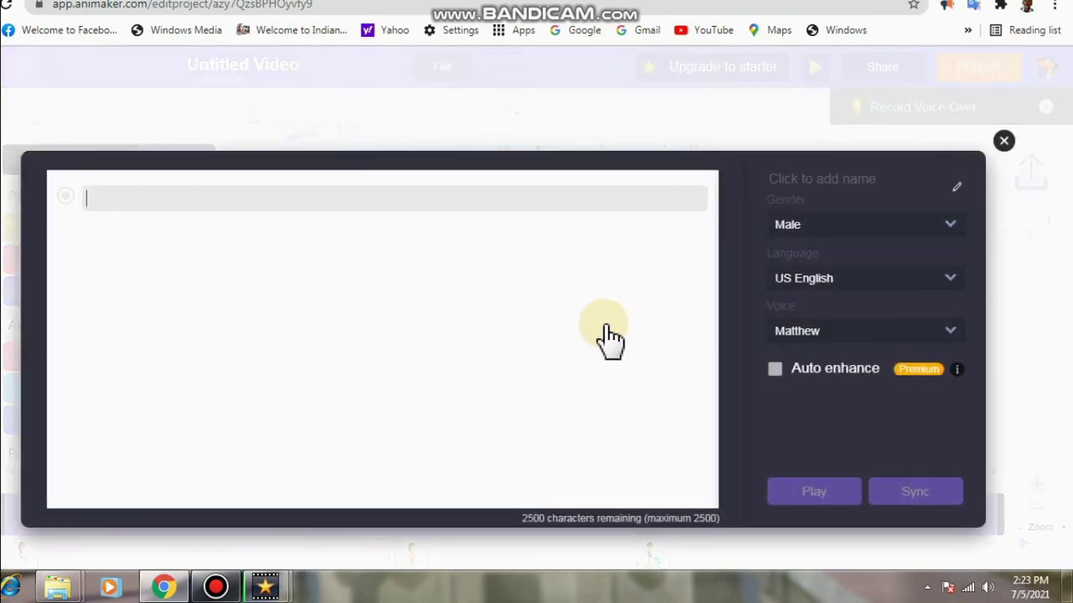
{"action": "type", "text": "m"}
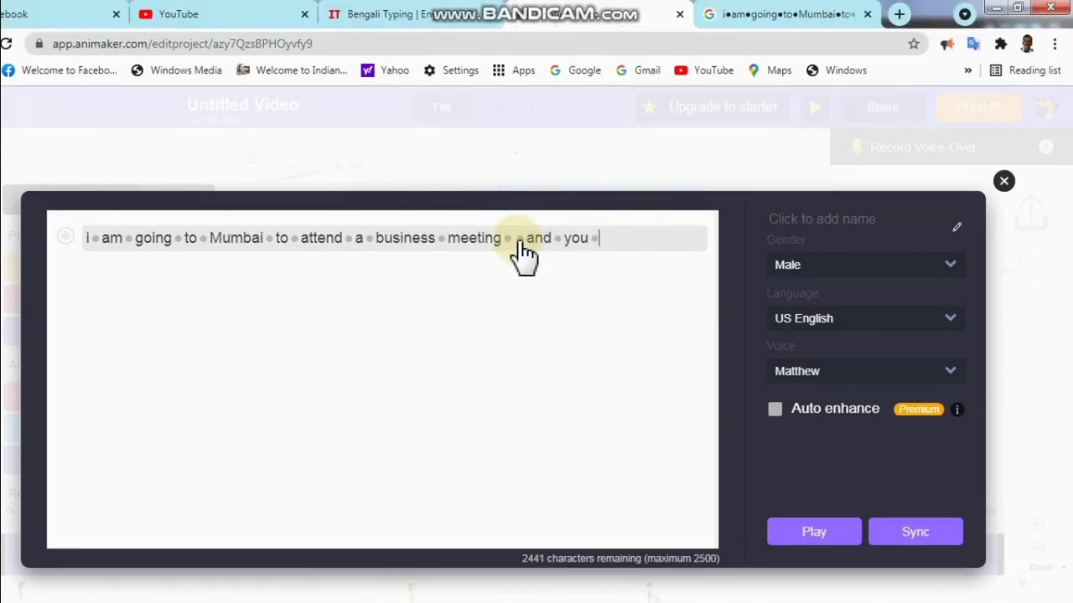
Check the break and breath pause settings after 'meeting', then lip-sync the speech to her.
{"action": "left_click", "coordinate": [505, 242]}
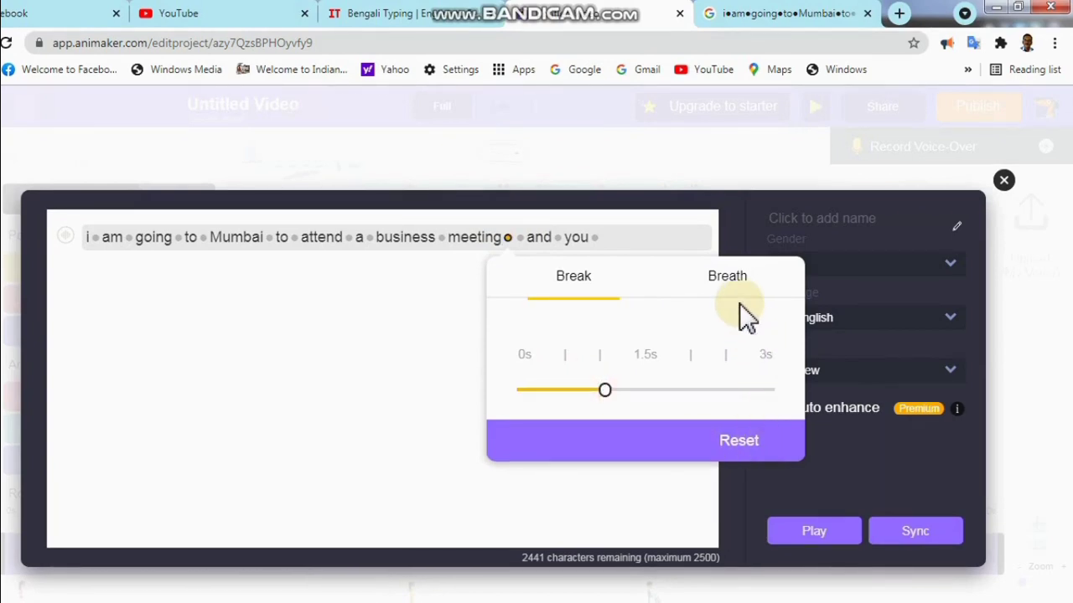
{"action": "left_click", "coordinate": [729, 278]}
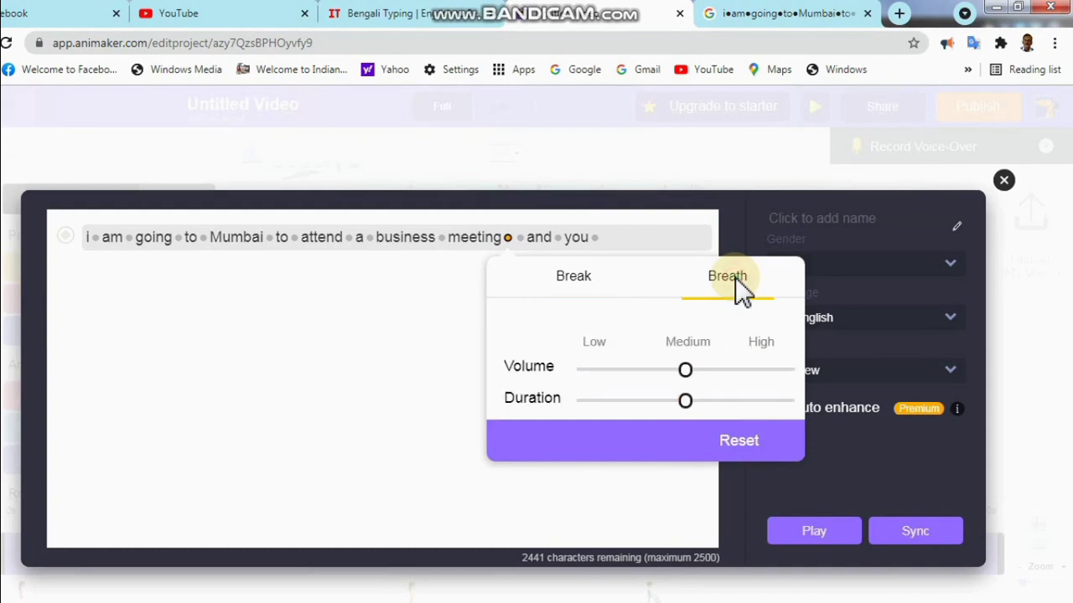
{"action": "left_click", "coordinate": [685, 373]}
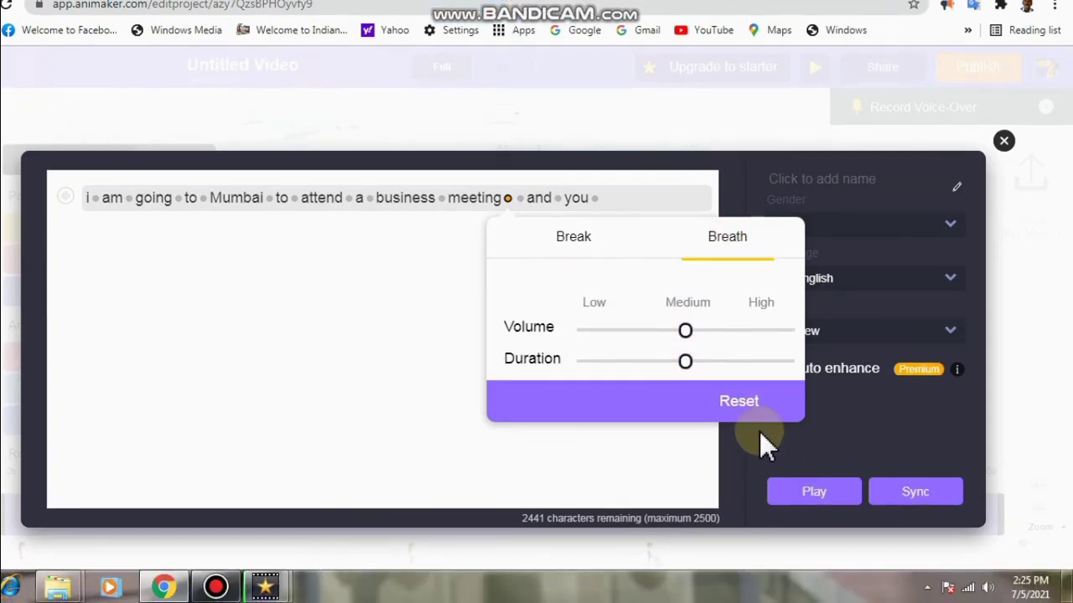
{"action": "left_click", "coordinate": [560, 243]}
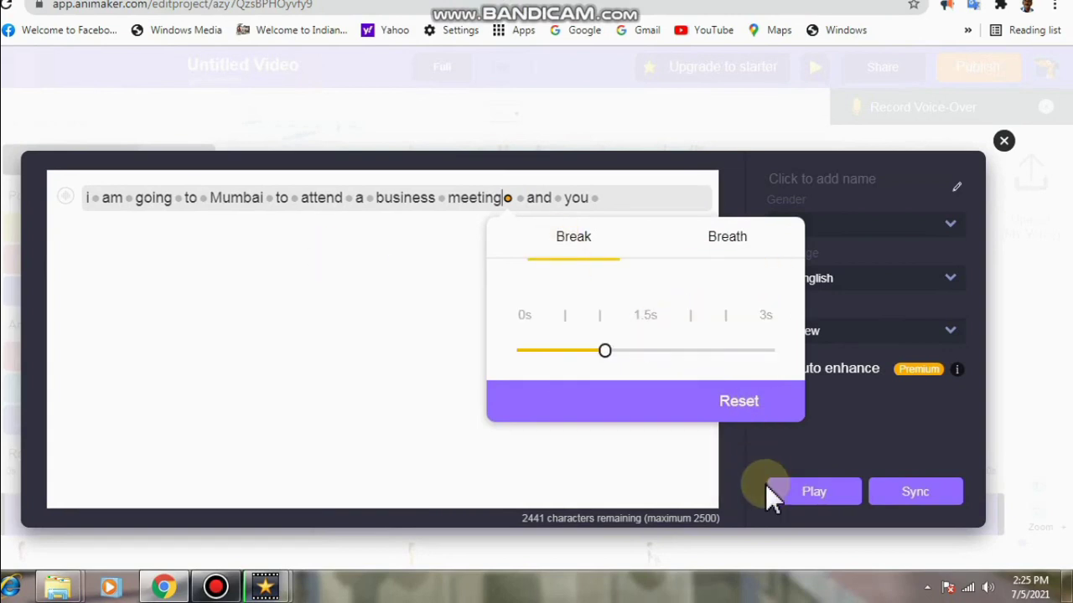
{"action": "left_click", "coordinate": [916, 495]}
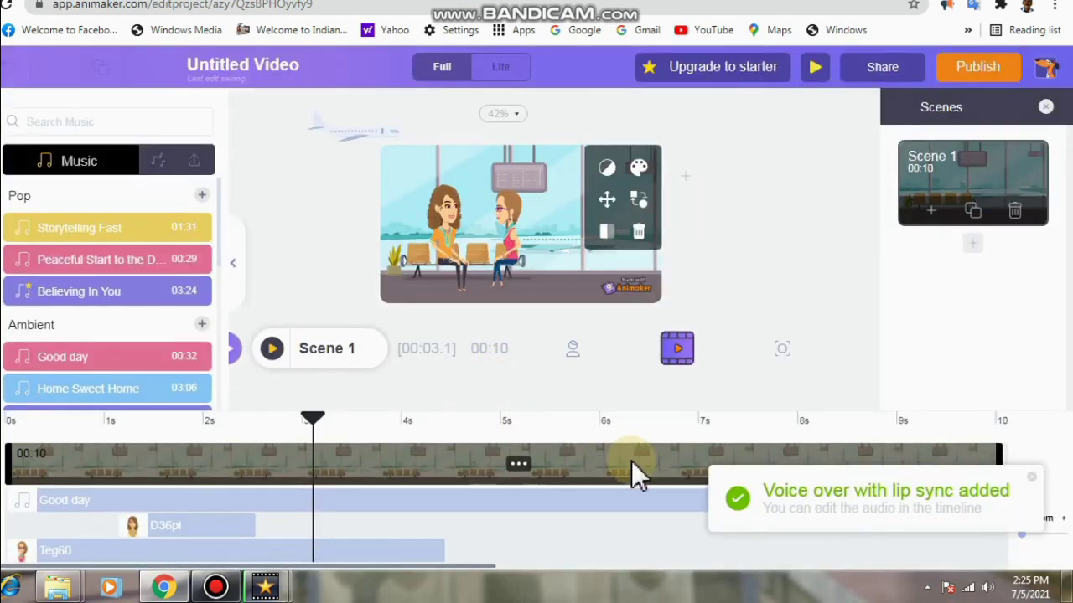
Move the Teg60 voice clip to start at 3.1 s, preview the dialogue, and select the clip.
{"action": "left_click_drag", "start_coordinate": [237, 550], "coordinate": [578, 552]}
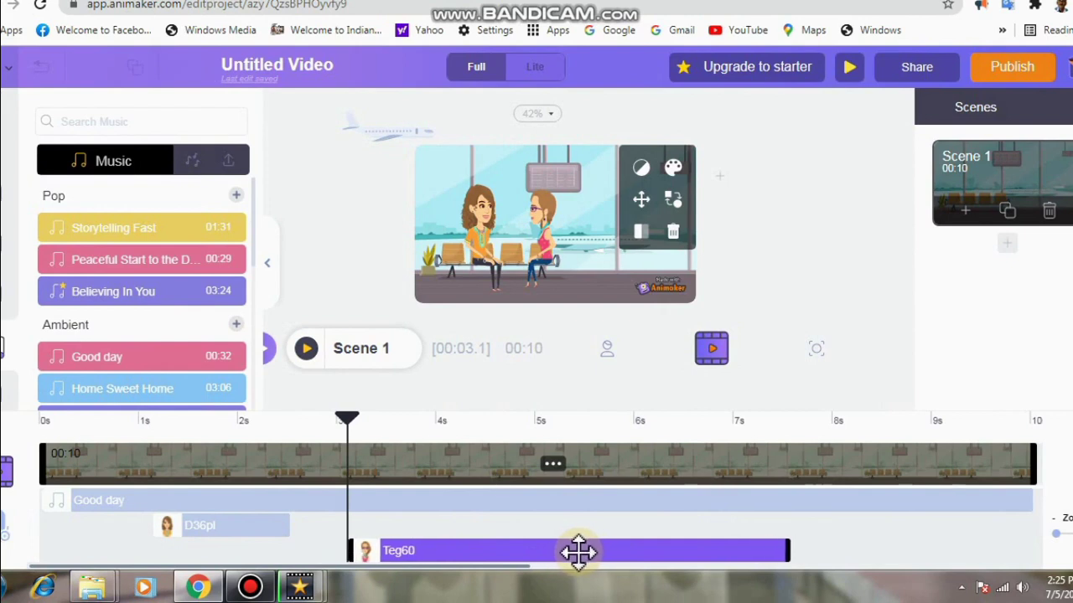
{"action": "left_click", "coordinate": [308, 352]}
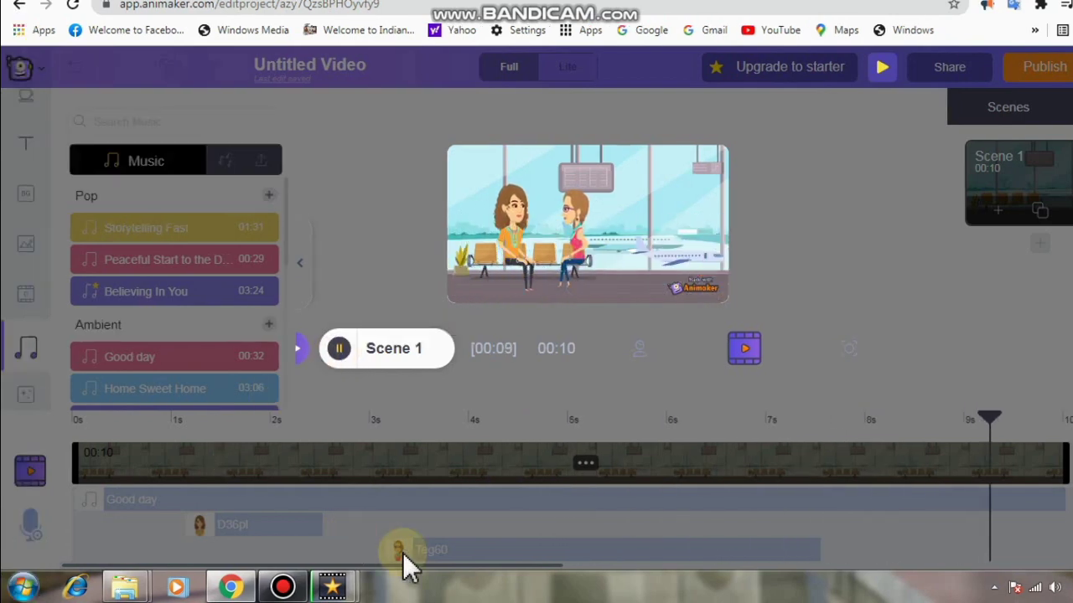
{"action": "left_click", "coordinate": [438, 549]}
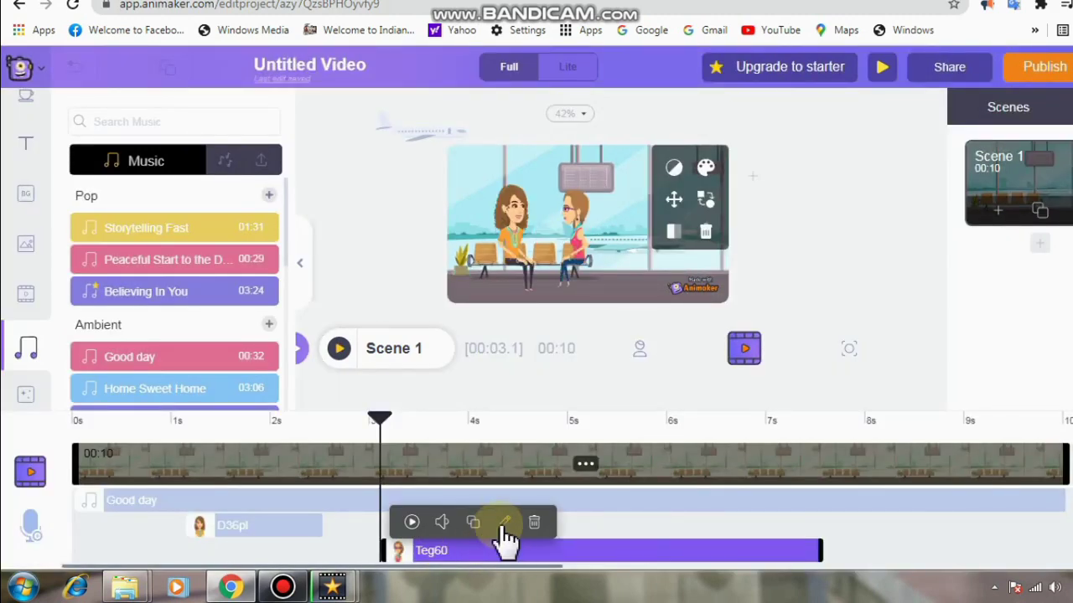
Change the Teg60 line to a female Joanna voice and re-sync it to the pink-top woman.
{"action": "left_click", "coordinate": [503, 522]}
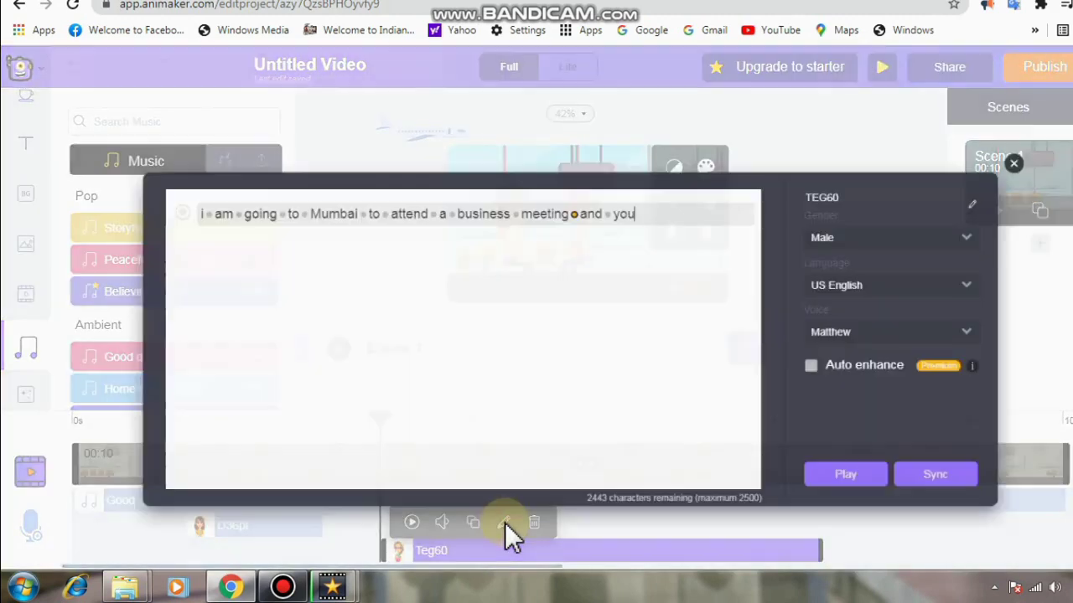
{"action": "left_click", "coordinate": [953, 230]}
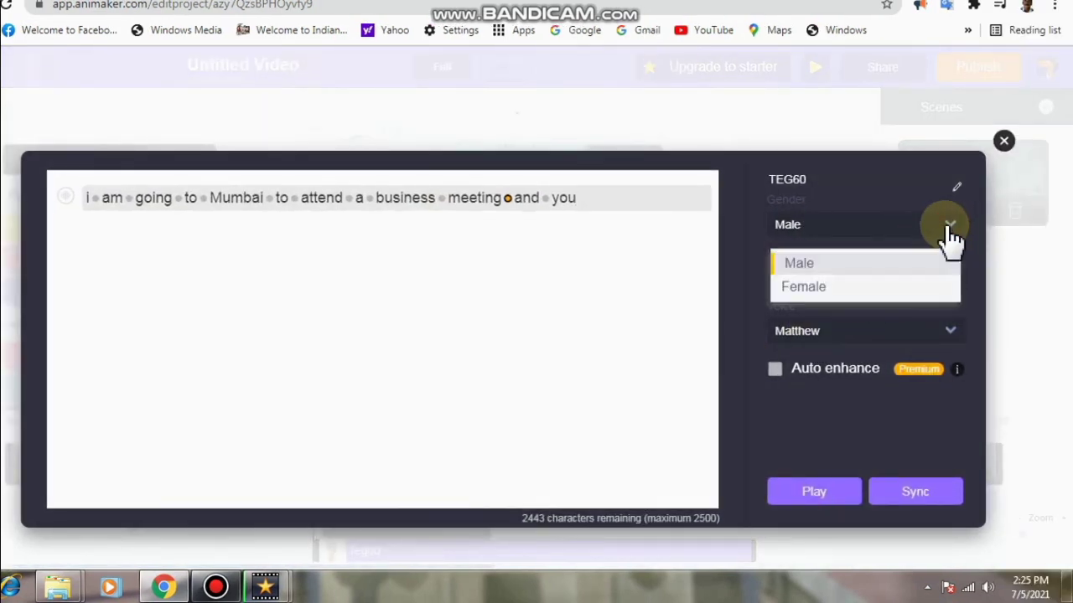
{"action": "left_click", "coordinate": [855, 285]}
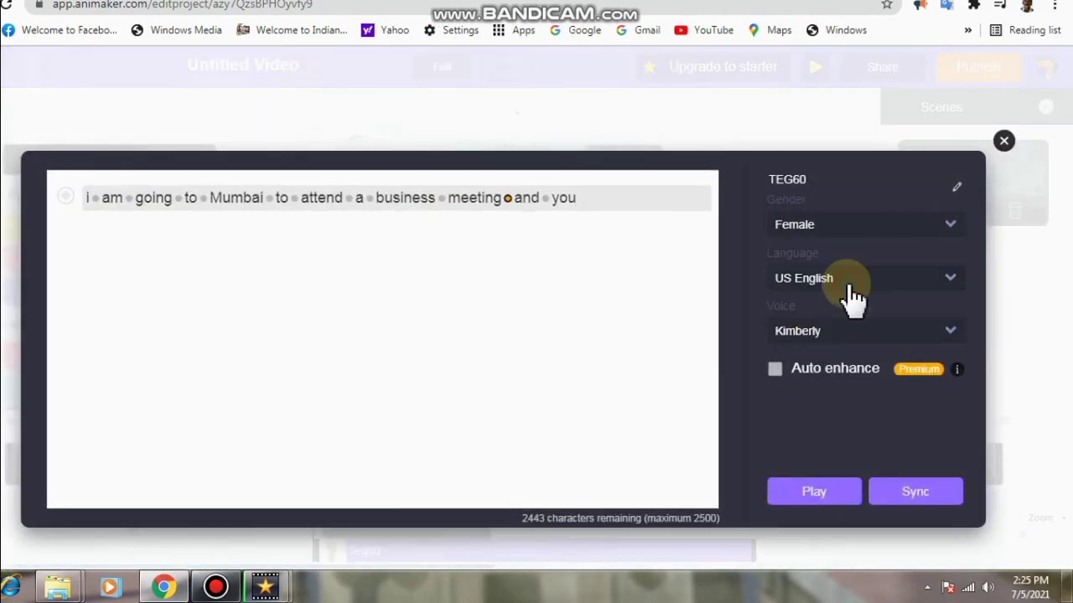
{"action": "left_click", "coordinate": [952, 335]}
{"action": "left_click", "coordinate": [806, 559]}
{"action": "left_click", "coordinate": [903, 502]}
{"action": "left_click", "coordinate": [905, 499]}
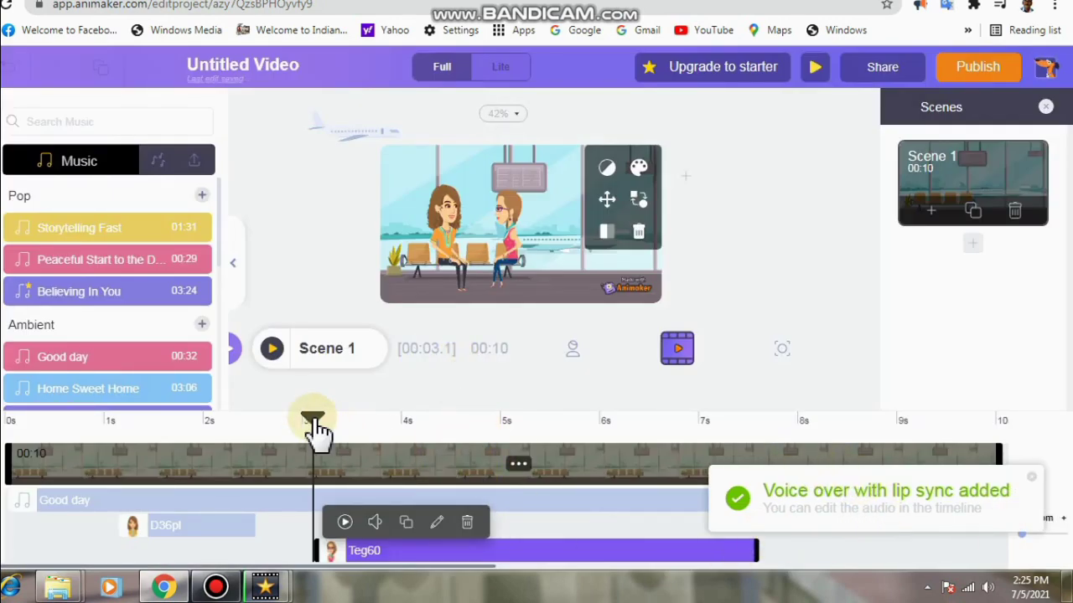
Shift Teg60 to about 4 s and D36pl to about 2 s, preview Scene 1, and select Teg60.
{"action": "left_click_drag", "start_coordinate": [508, 550], "coordinate": [606, 541]}
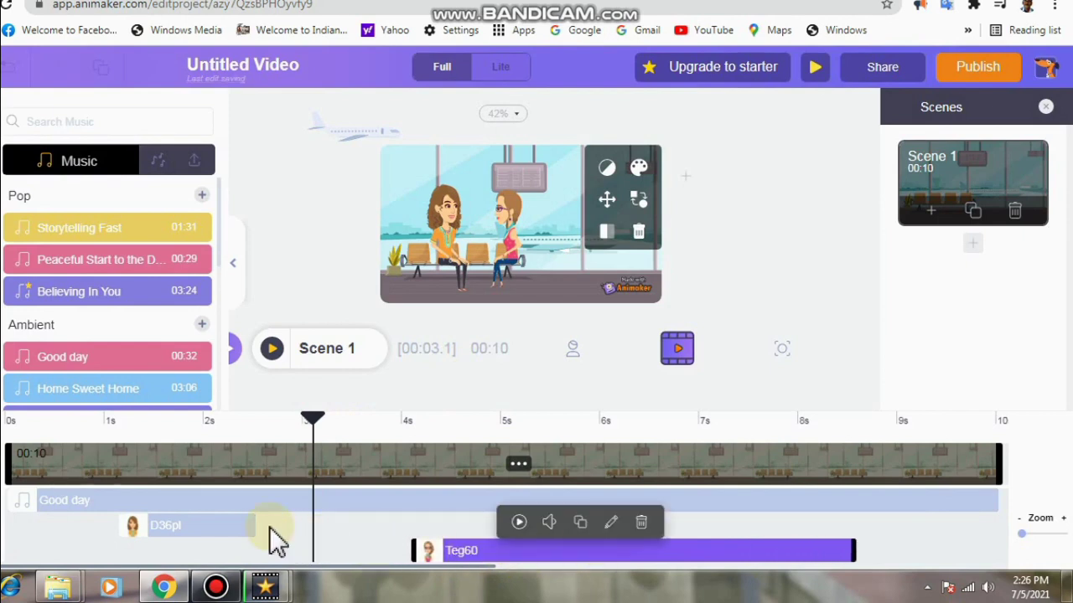
{"action": "left_click_drag", "start_coordinate": [269, 526], "coordinate": [357, 525]}
{"action": "left_click", "coordinate": [311, 350]}
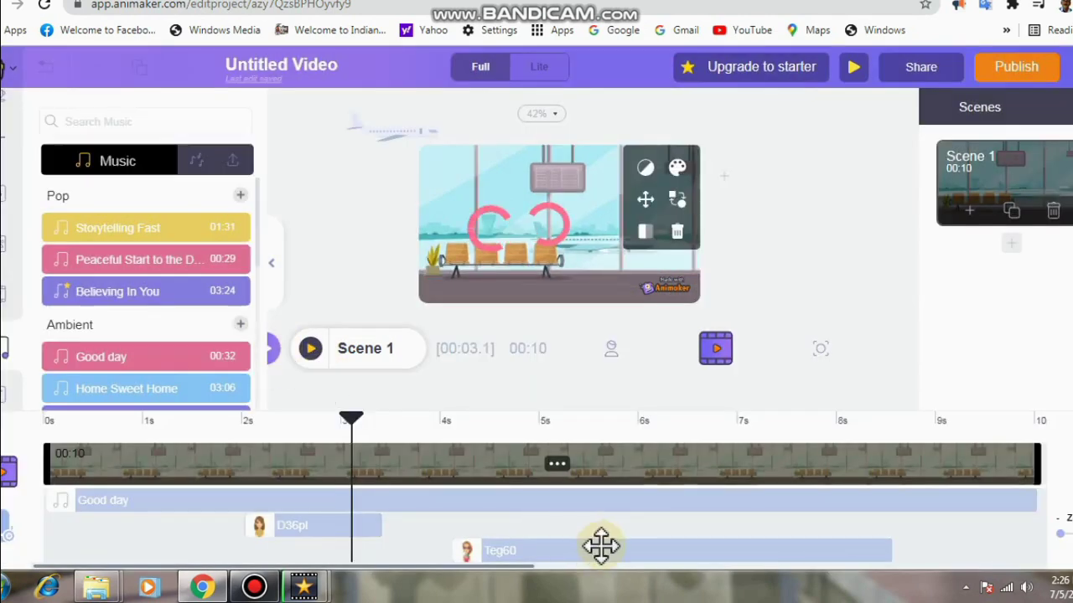
{"action": "left_click", "coordinate": [661, 551]}
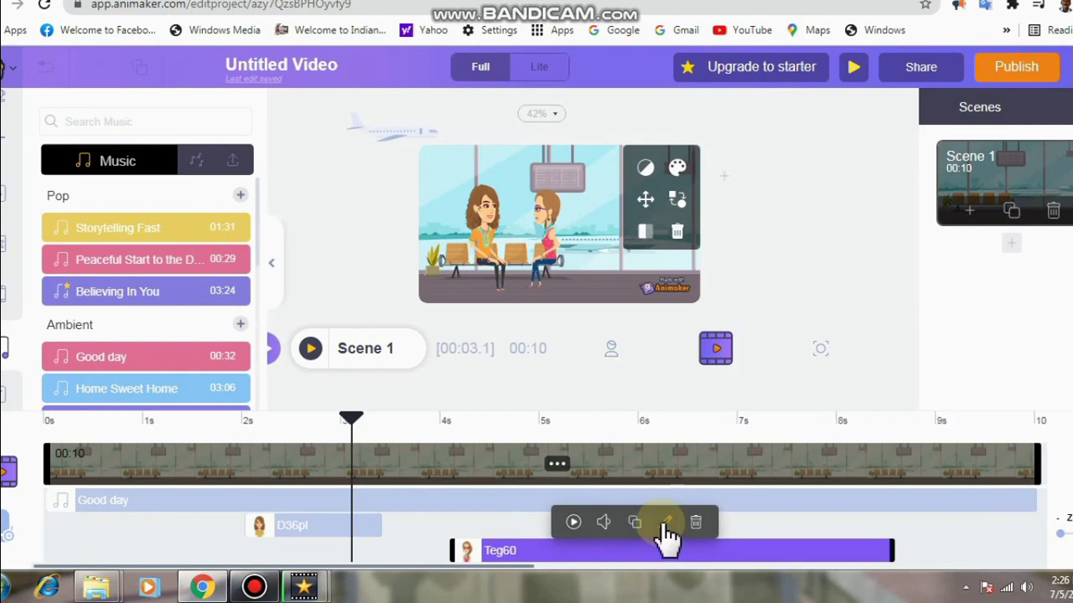
Slow the Teg60 speech below medium speed and re-sync it to the character.
{"action": "left_click", "coordinate": [665, 523]}
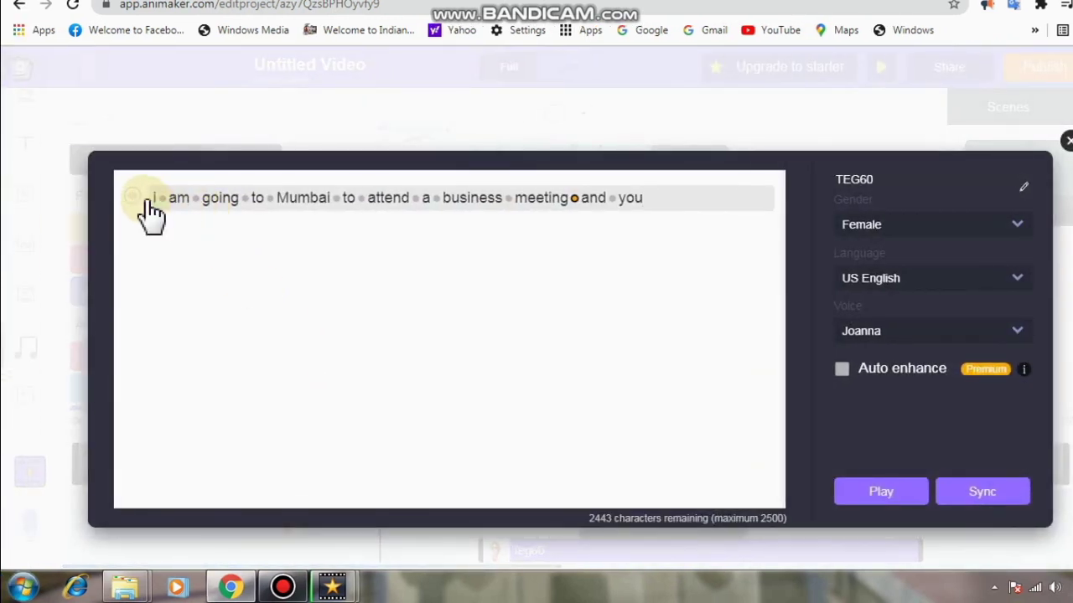
{"action": "left_click", "coordinate": [132, 198]}
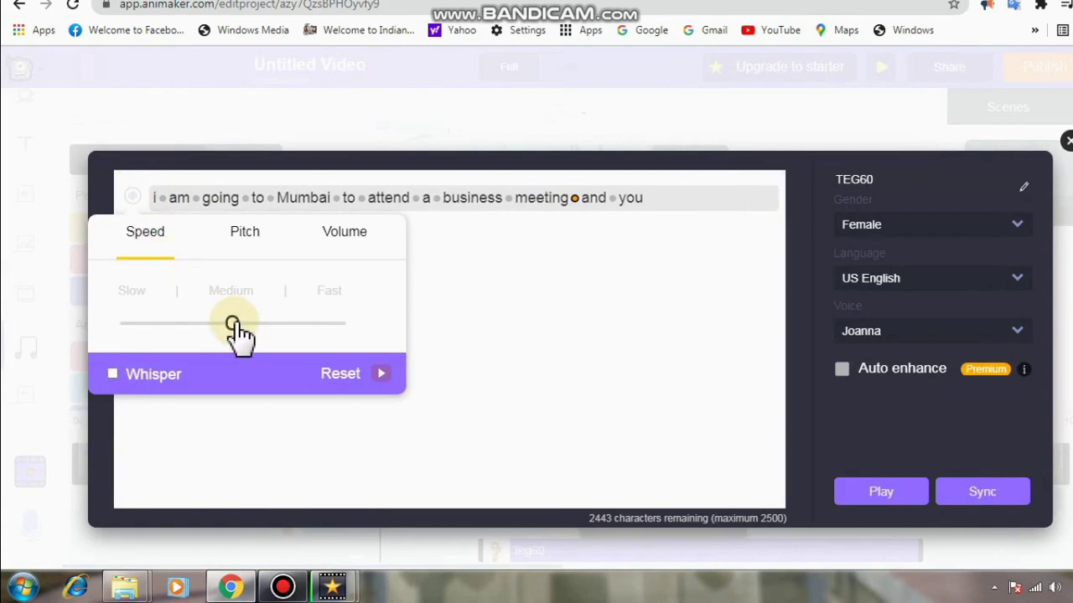
{"action": "left_click_drag", "start_coordinate": [234, 324], "coordinate": [178, 323]}
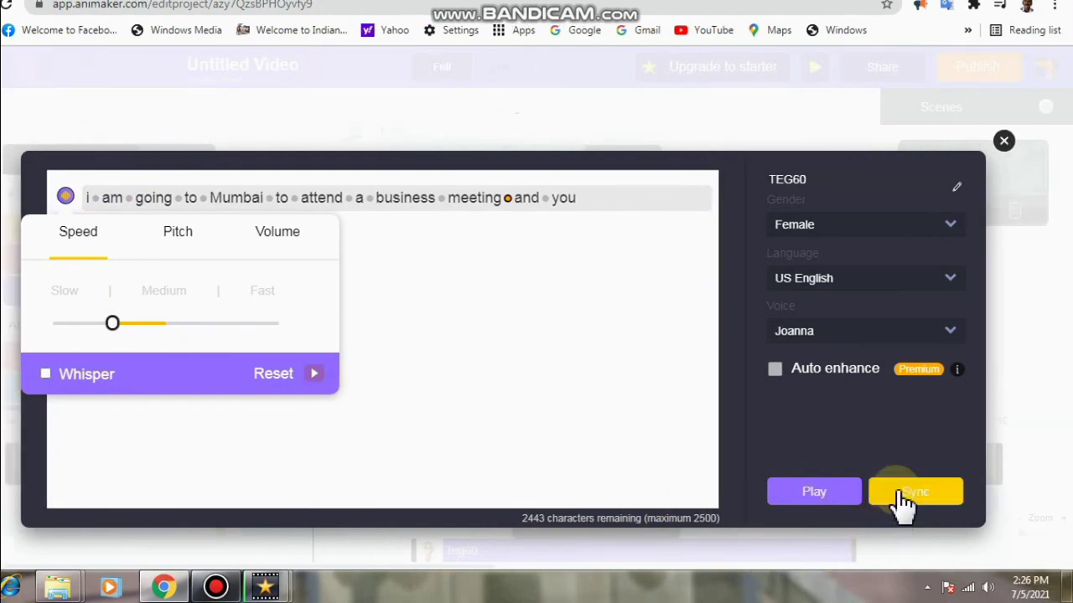
{"action": "left_click", "coordinate": [898, 494]}
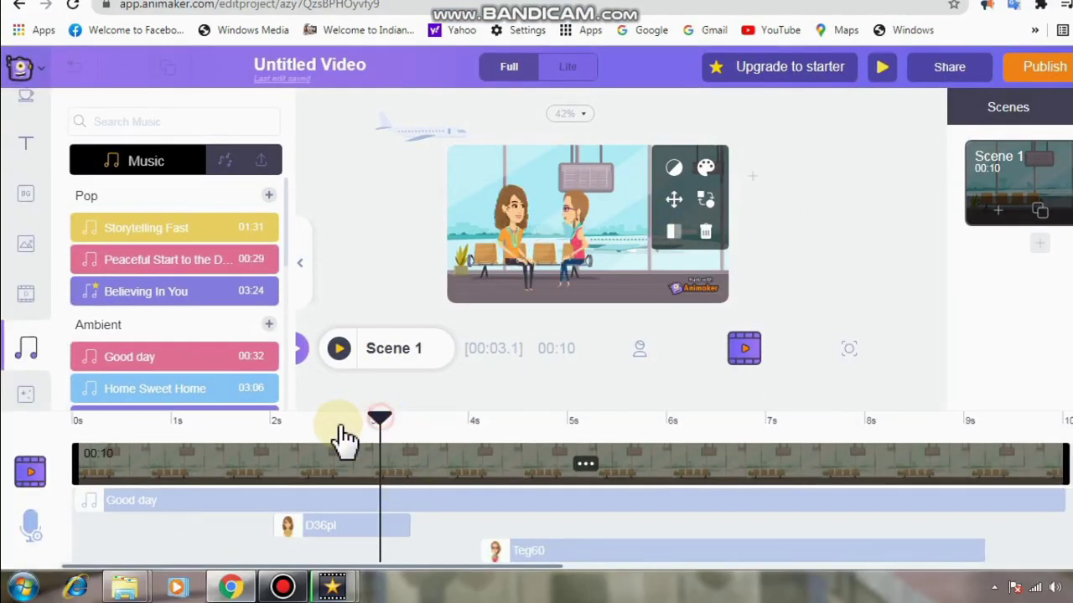
At 2 s, add a body-text caption 'Whare are you going ?' ending near 4 s.
{"action": "left_click", "coordinate": [291, 455]}
{"action": "left_click_drag", "start_coordinate": [291, 455], "coordinate": [280, 464]}
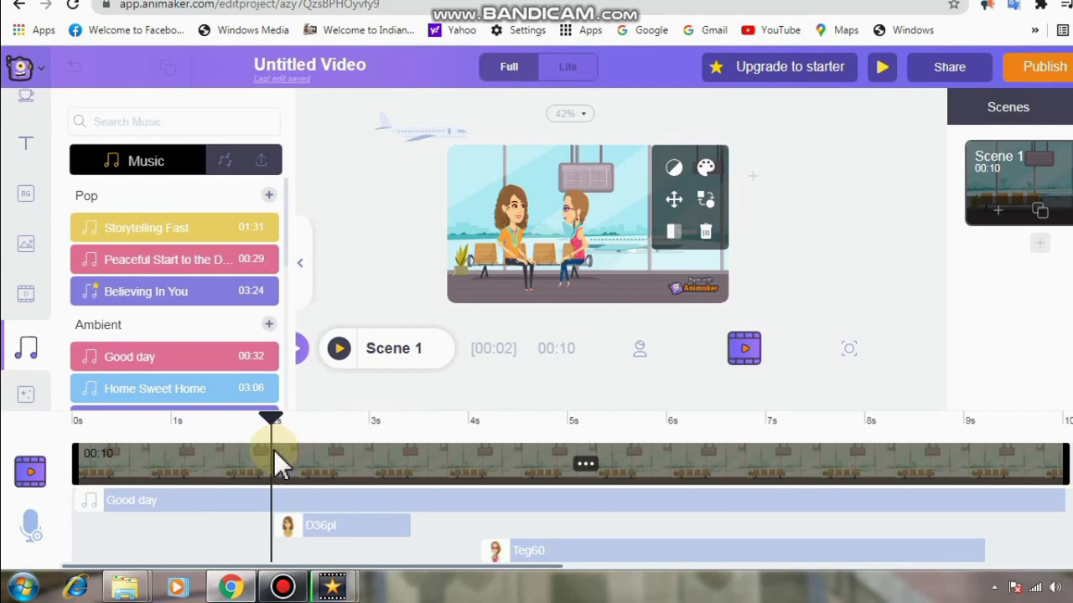
{"action": "left_click", "coordinate": [25, 151]}
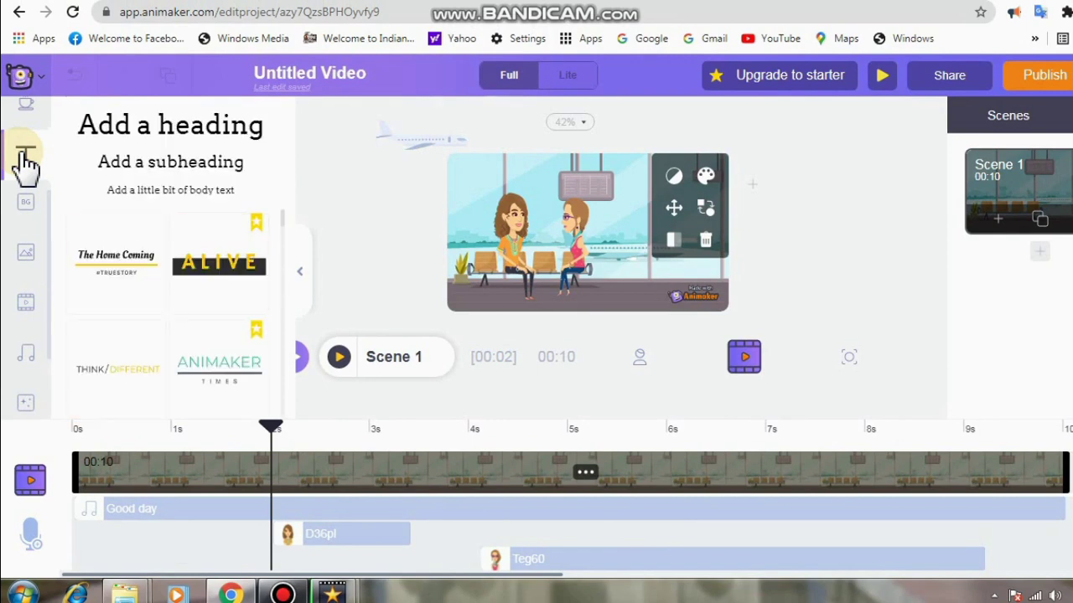
{"action": "left_click", "coordinate": [170, 191]}
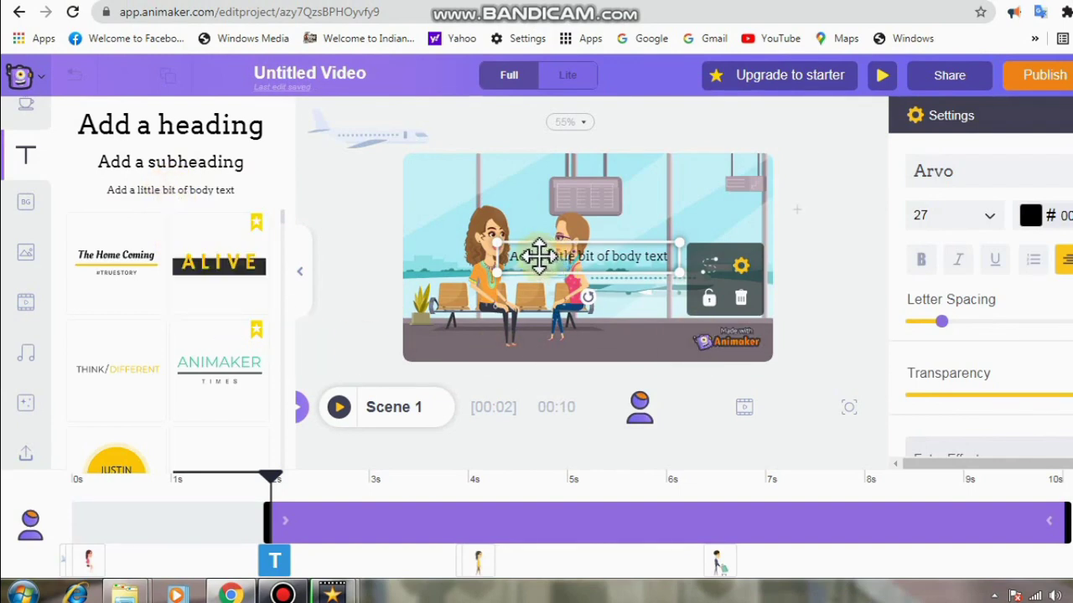
{"action": "double_click", "coordinate": [542, 258]}
{"action": "type", "text": "Wha"}
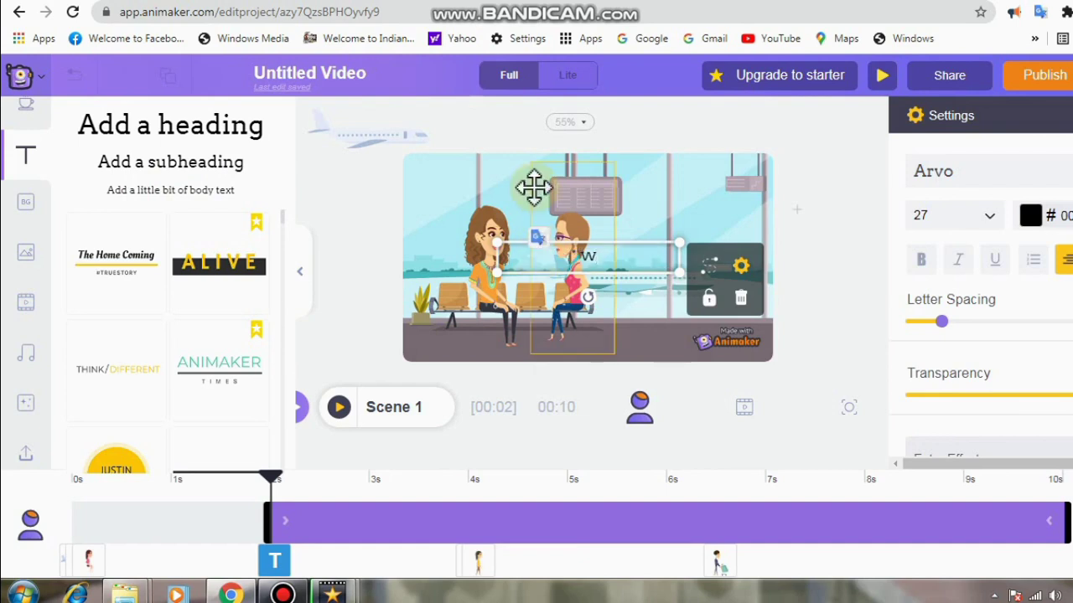
{"action": "type", "text": "re"}
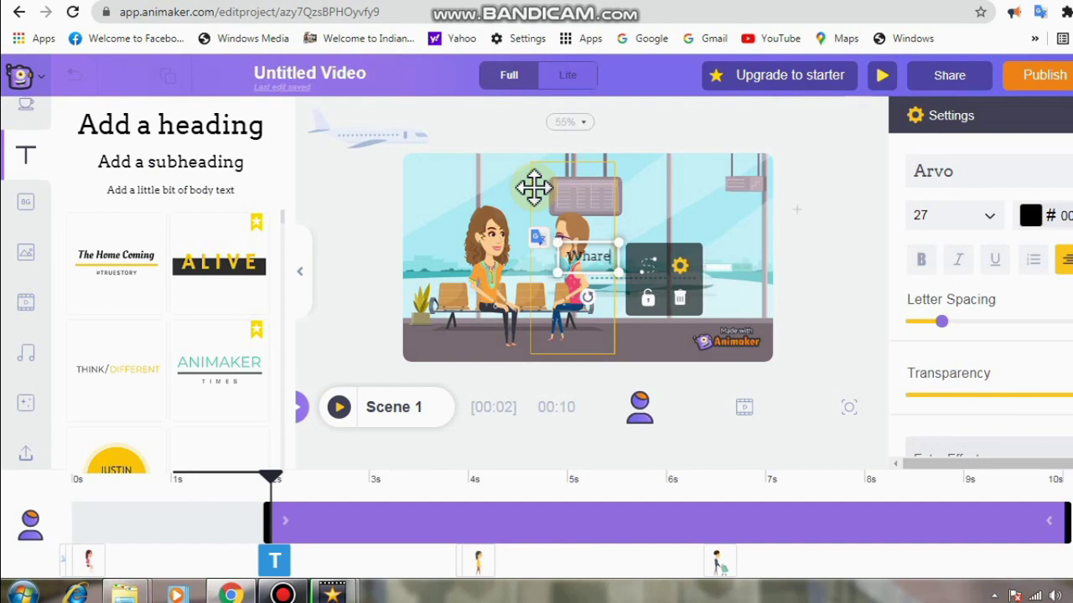
{"action": "type", "text": "ere areyou going ?"}
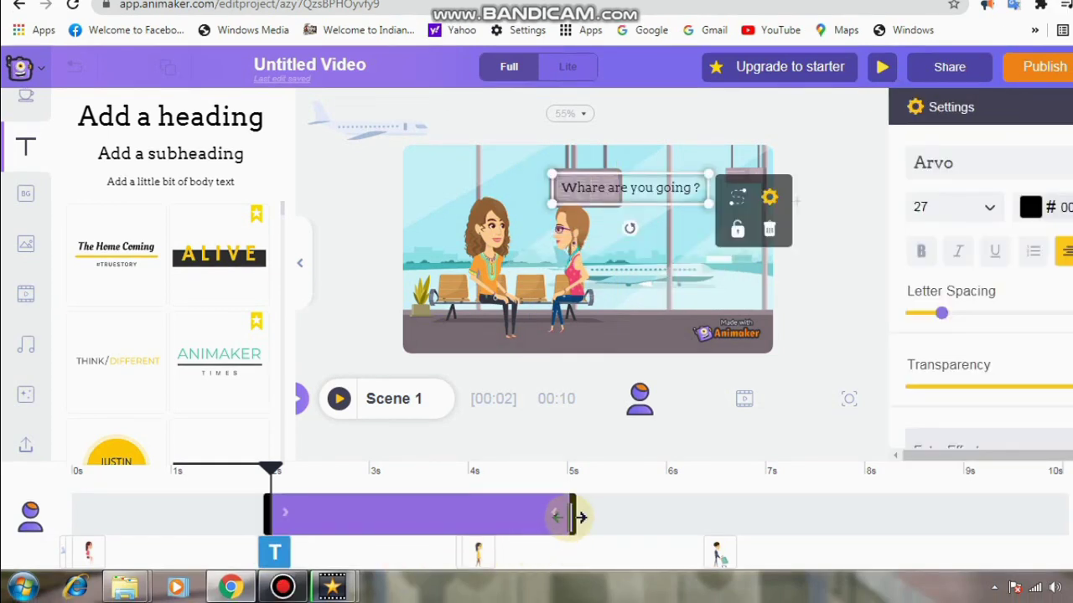
{"action": "left_click_drag", "start_coordinate": [578, 517], "coordinate": [476, 511]}
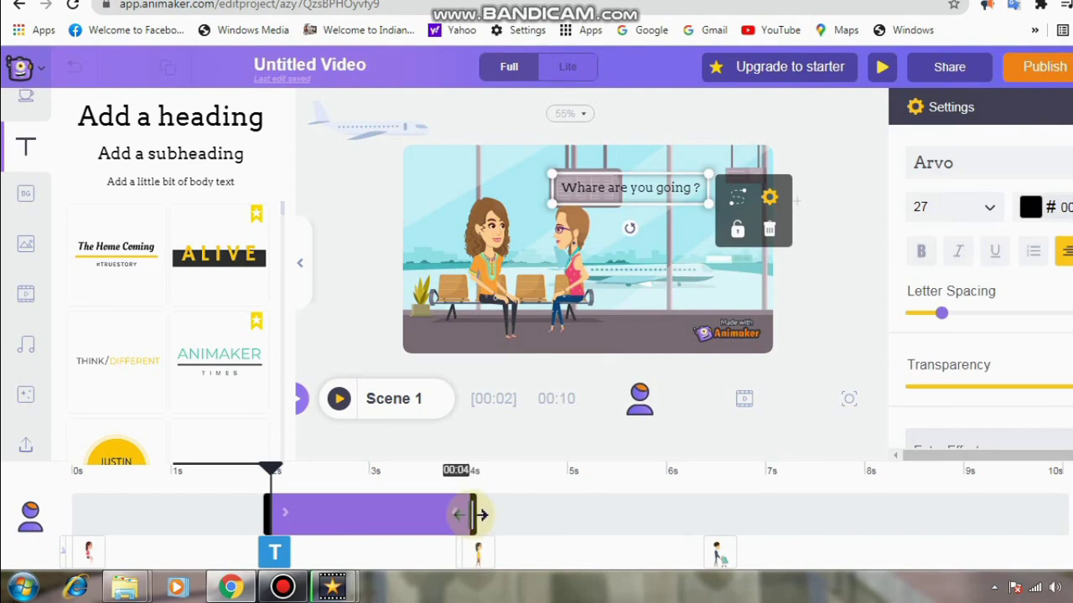
{"action": "left_click", "coordinate": [569, 482]}
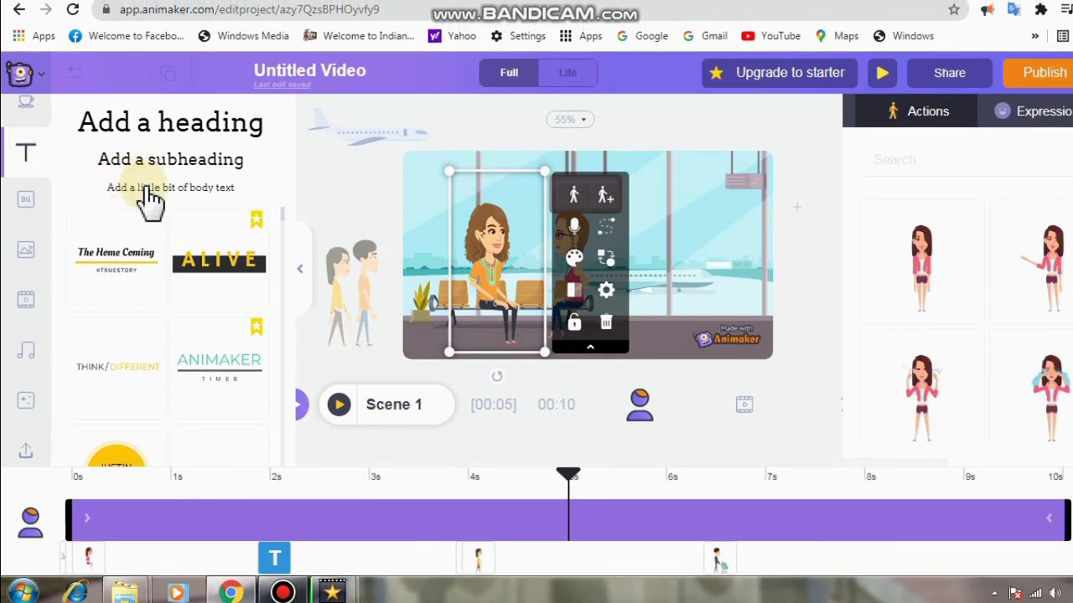
Add a small top-left caption 'I am going to Mumbai to attend a business meeting, and you ?' ending near 9.1 s.
{"action": "left_click", "coordinate": [151, 189]}
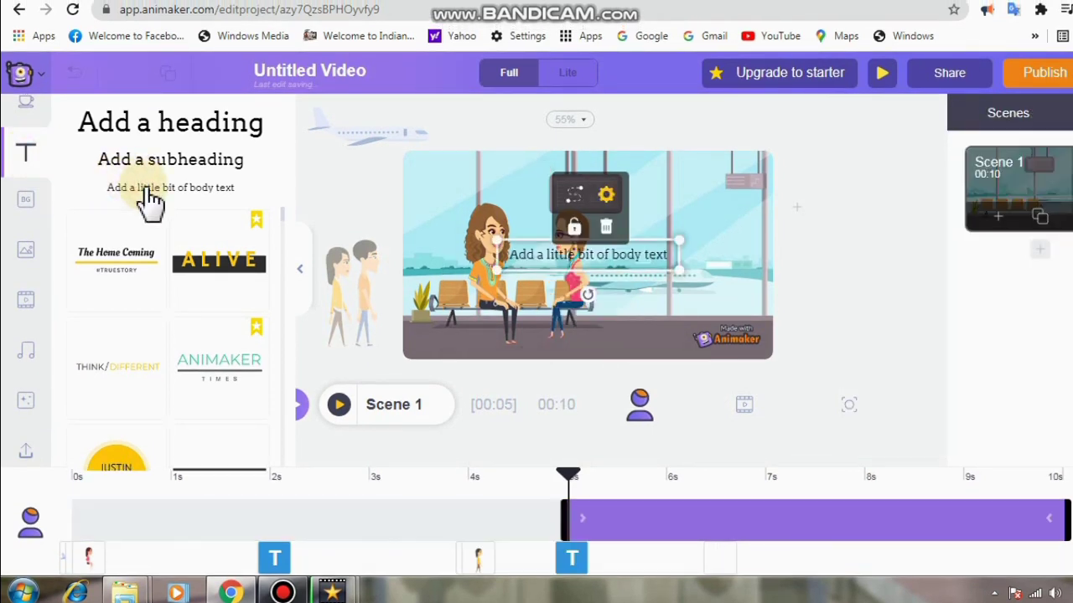
{"action": "double_click", "coordinate": [574, 258]}
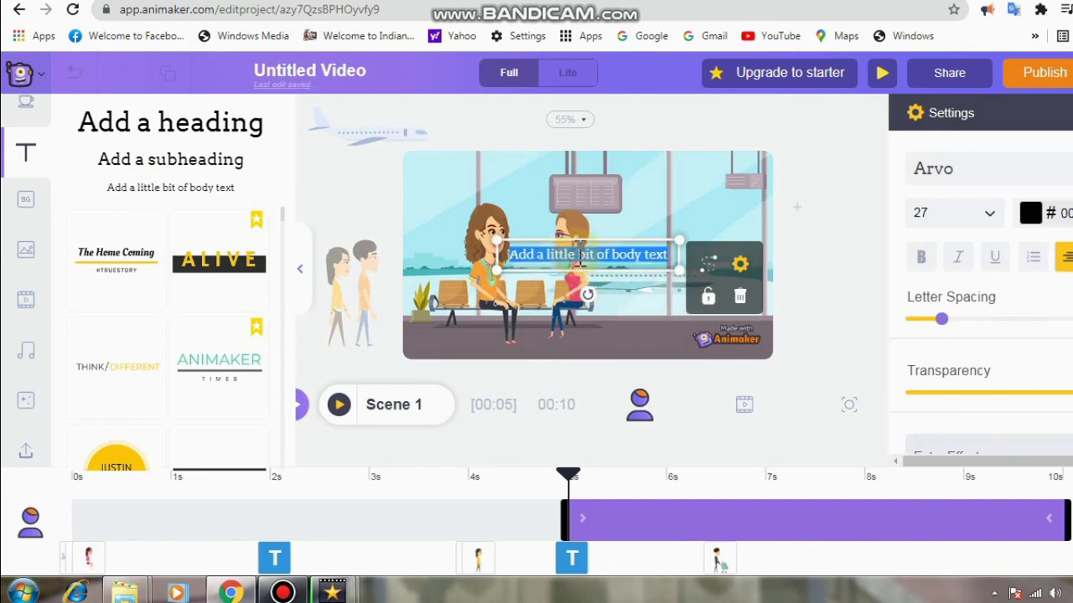
{"action": "key", "text": "BackSpace"}
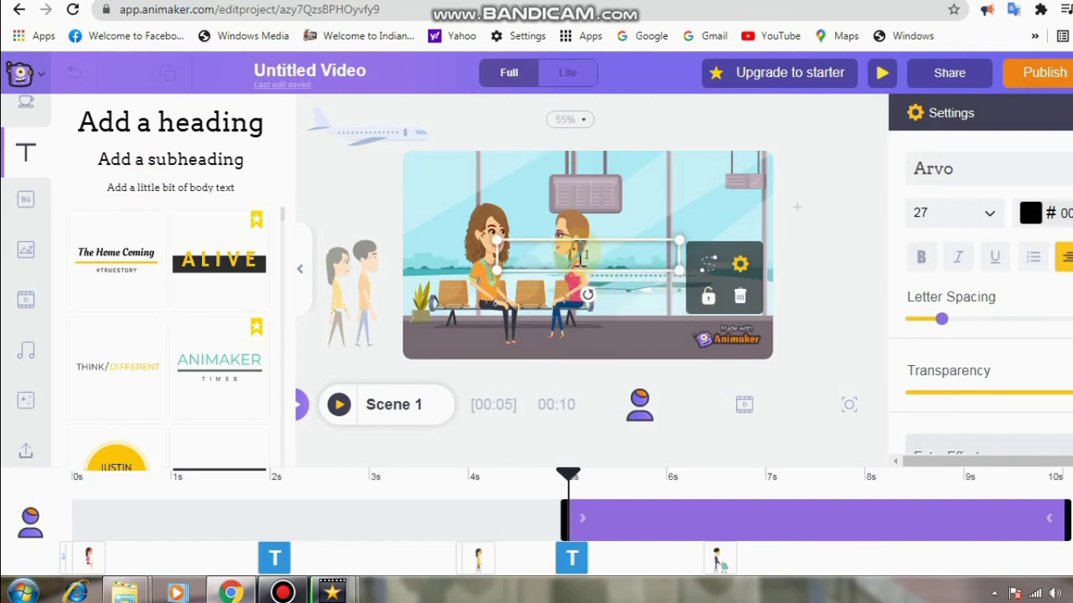
{"action": "type", "text": "I am going to Mumbai to attend a business meeting, and you"}
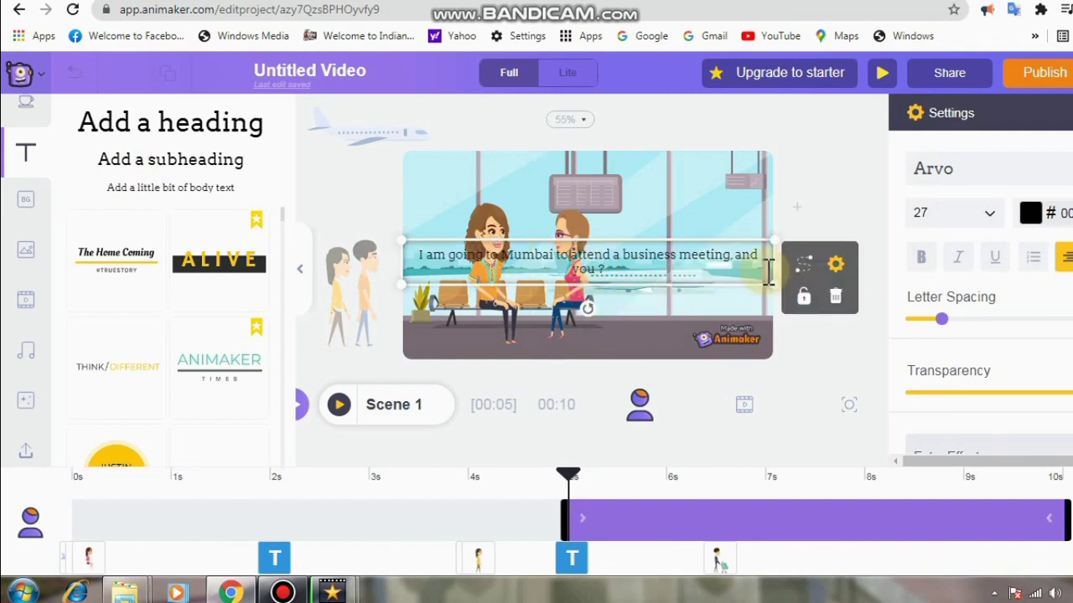
{"action": "mouse_move", "coordinate": [774, 240]}
{"action": "left_mouse_down"}
{"action": "mouse_move", "coordinate": [657, 268]}
{"action": "mouse_move", "coordinate": [754, 250]}
{"action": "left_mouse_up"}
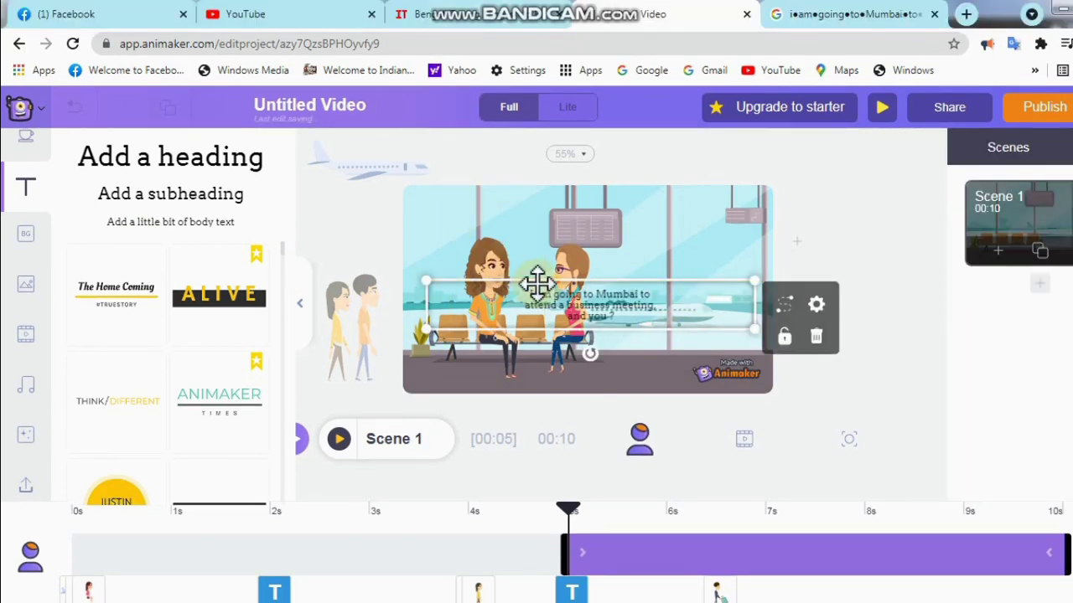
{"action": "left_click_drag", "start_coordinate": [525, 279], "coordinate": [418, 198]}
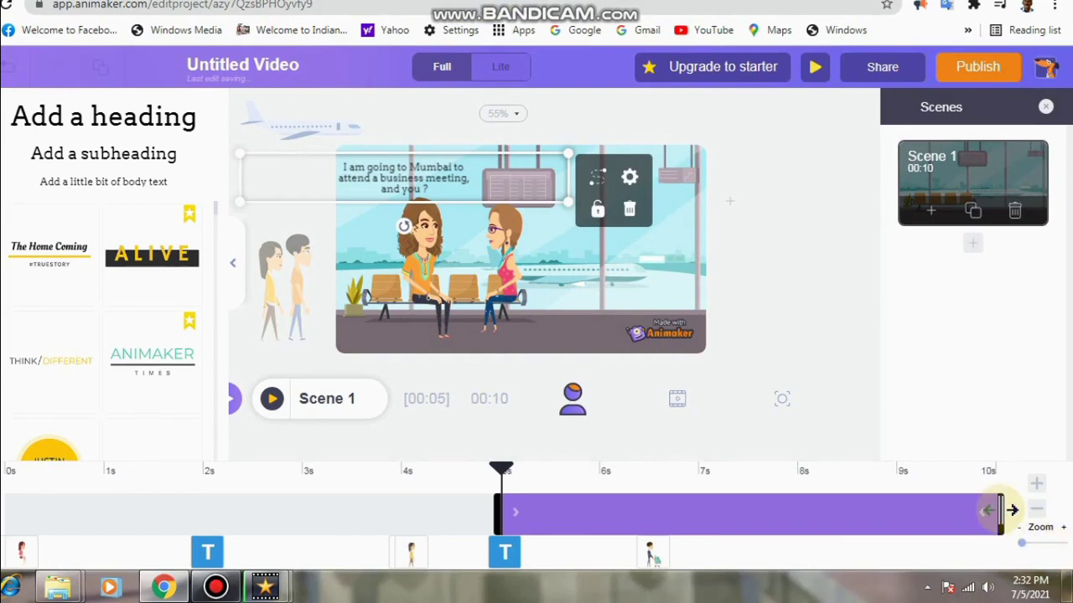
{"action": "left_click_drag", "start_coordinate": [999, 510], "coordinate": [890, 513]}
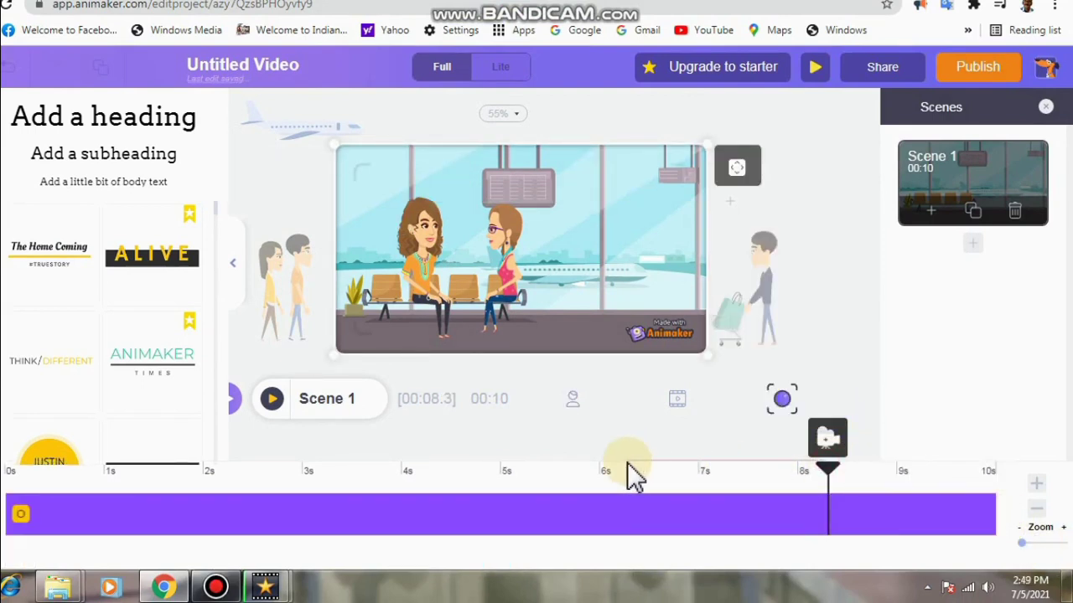
Add a camera zoom framing the left woman from 6.1 s, lasting until about 7.6 s.
{"action": "left_click", "coordinate": [830, 440]}
{"action": "left_click_drag", "start_coordinate": [828, 481], "coordinate": [605, 502]}
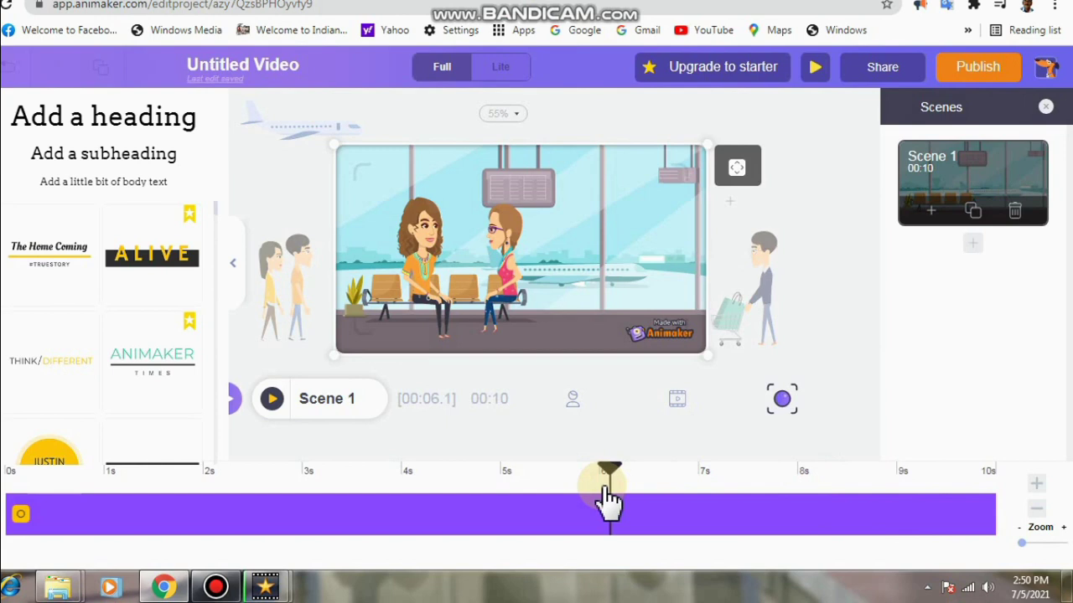
{"action": "left_click", "coordinate": [607, 500]}
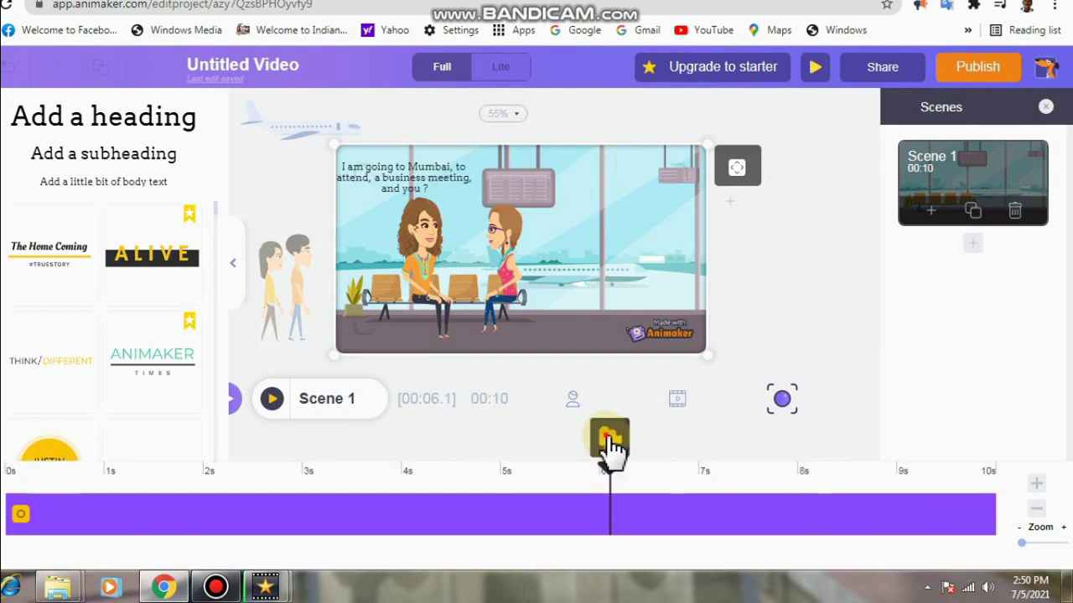
{"action": "left_click", "coordinate": [612, 448]}
{"action": "mouse_move", "coordinate": [478, 254]}
{"action": "left_mouse_down"}
{"action": "mouse_move", "coordinate": [405, 241]}
{"action": "mouse_move", "coordinate": [399, 226]}
{"action": "left_mouse_up"}
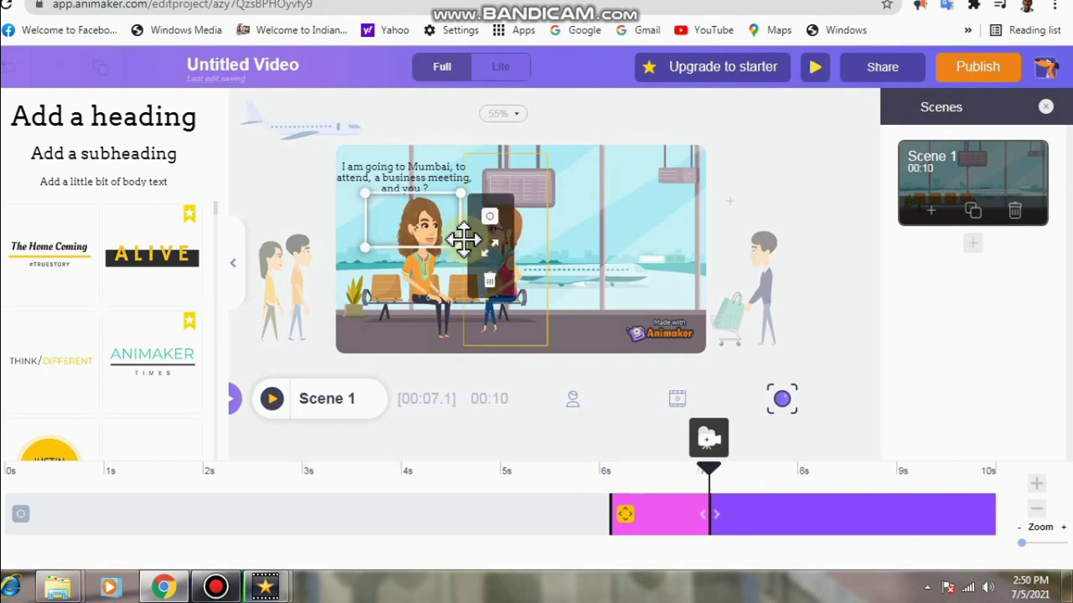
{"action": "mouse_move", "coordinate": [459, 247]}
{"action": "left_mouse_down"}
{"action": "mouse_move", "coordinate": [475, 267]}
{"action": "mouse_move", "coordinate": [458, 261]}
{"action": "left_mouse_up"}
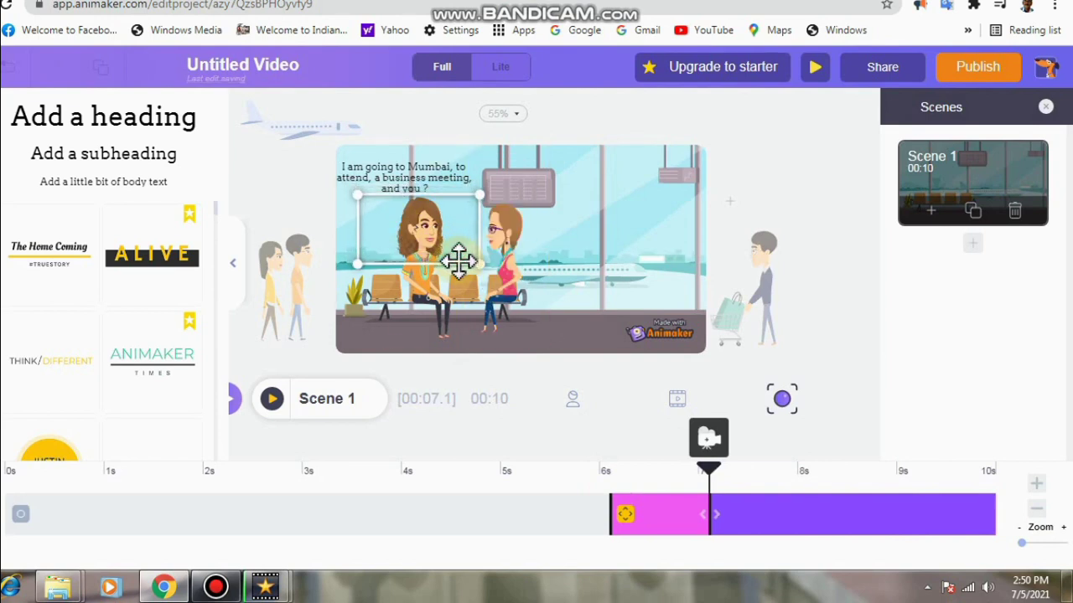
{"action": "left_click_drag", "start_coordinate": [708, 516], "coordinate": [758, 514]}
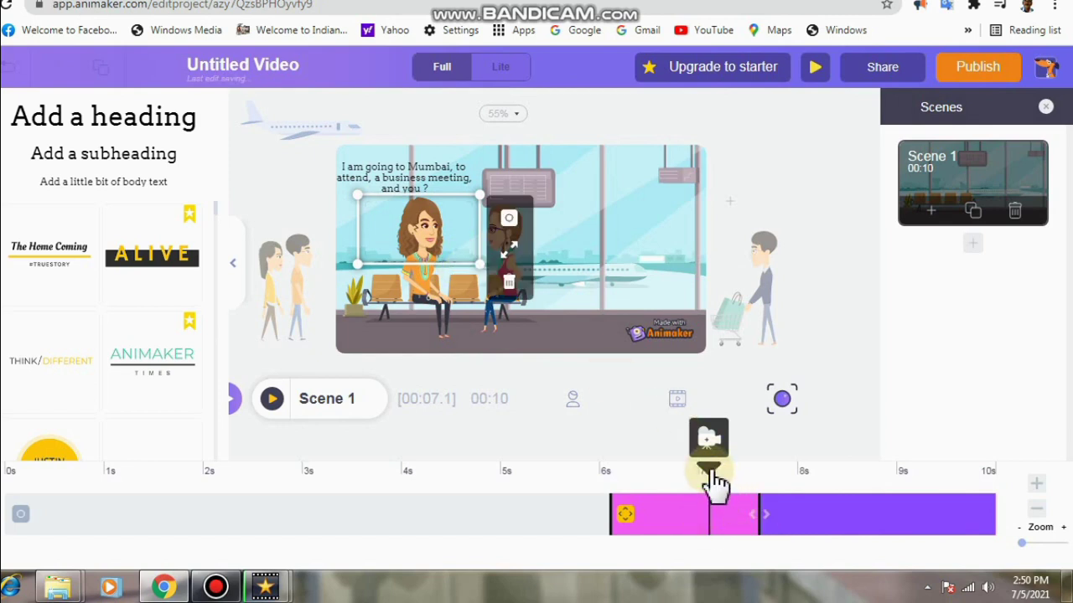
Add a camera point at 7.6 s returning to the full scene, then preview from the start.
{"action": "left_click_drag", "start_coordinate": [712, 482], "coordinate": [767, 490]}
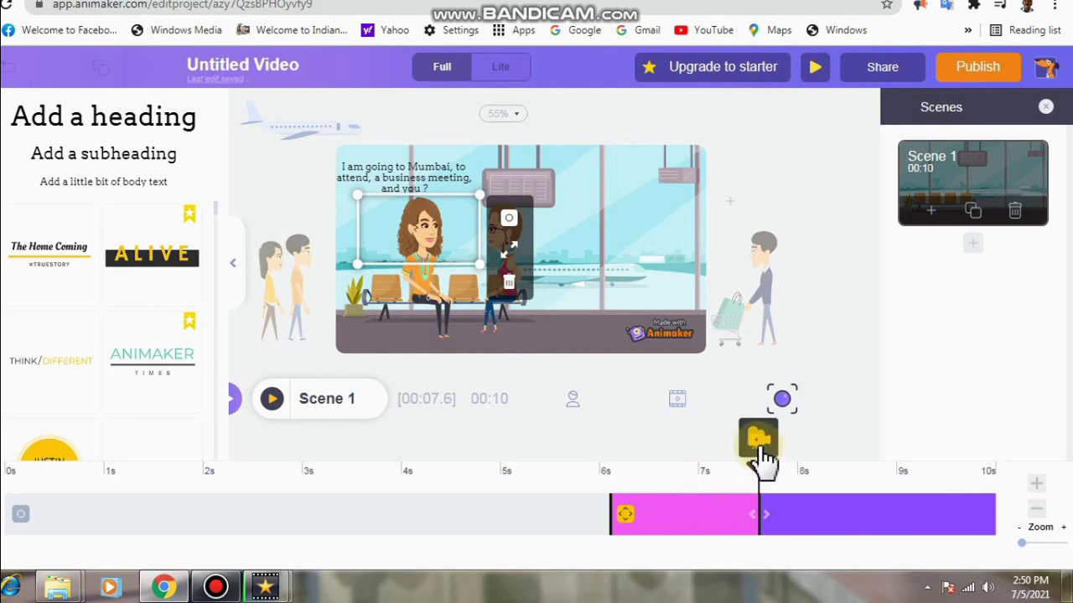
{"action": "left_click", "coordinate": [759, 445]}
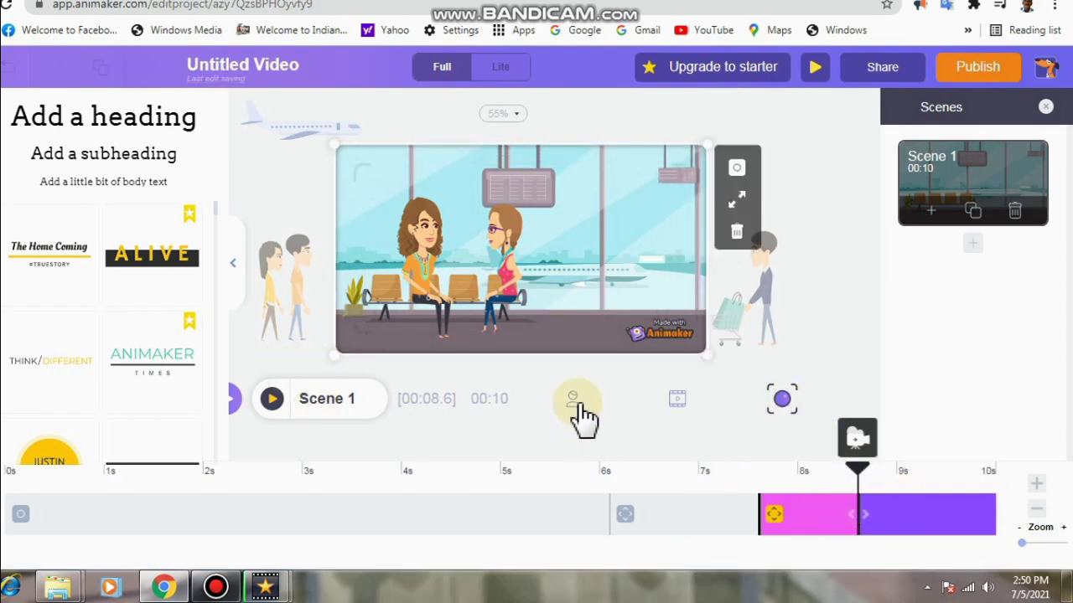
{"action": "left_click", "coordinate": [273, 400]}
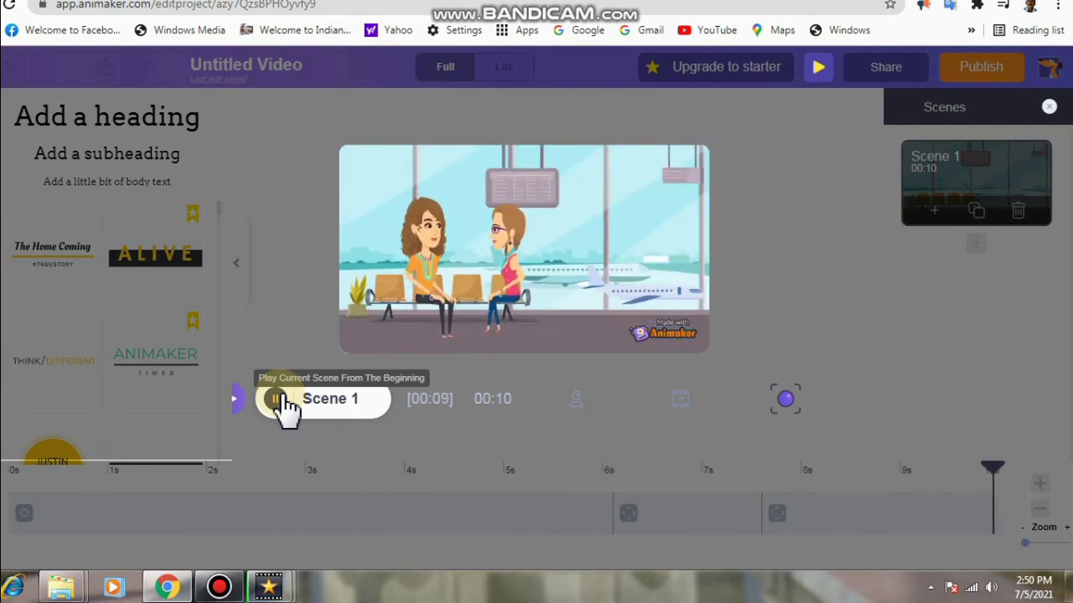
Download the scene as an 800x450 GIF named 'A'.
{"action": "left_click", "coordinate": [980, 66]}
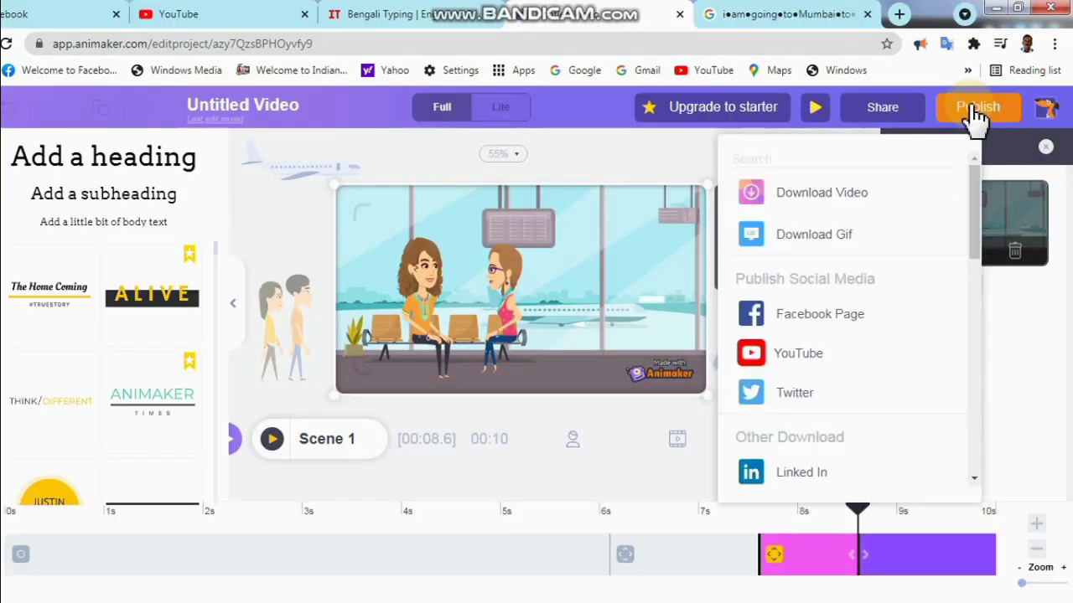
{"action": "left_click", "coordinate": [838, 237]}
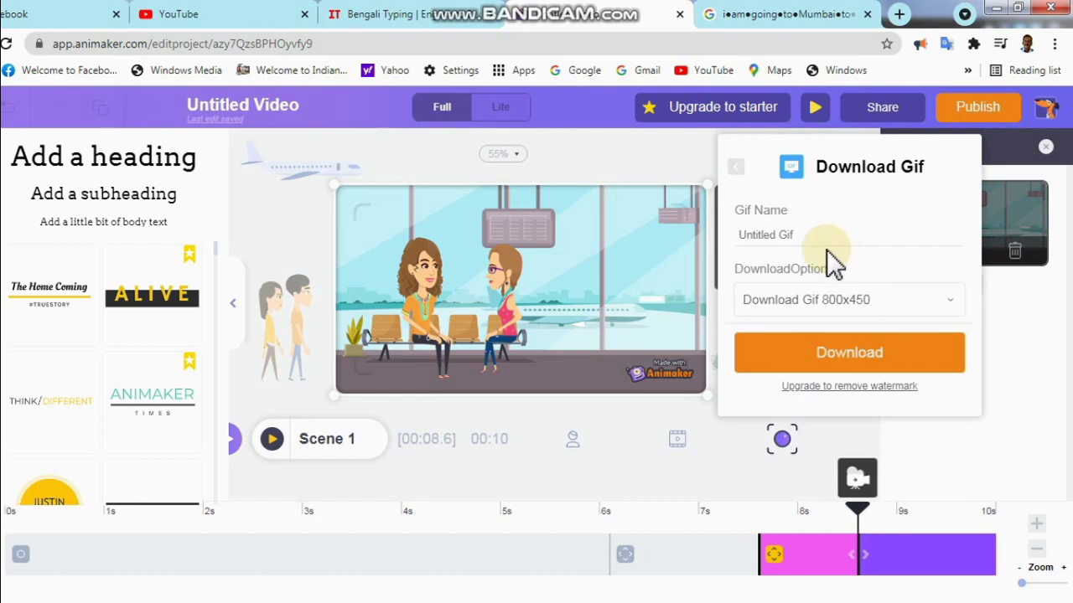
{"action": "type", "text": "A"}
{"action": "left_click", "coordinate": [886, 361]}
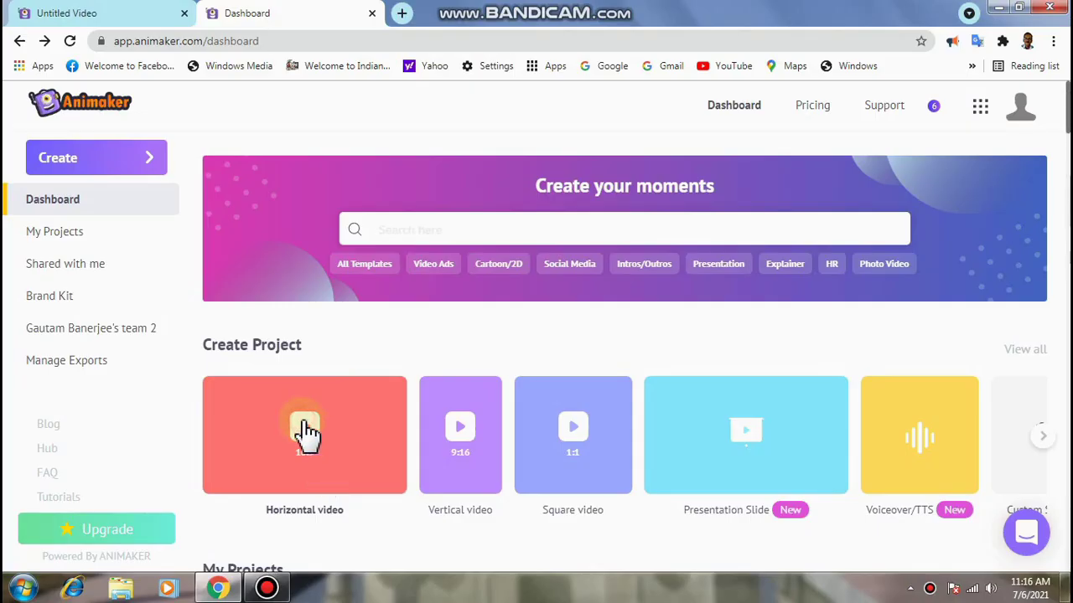
{"action": "left_click", "coordinate": [307, 433]}
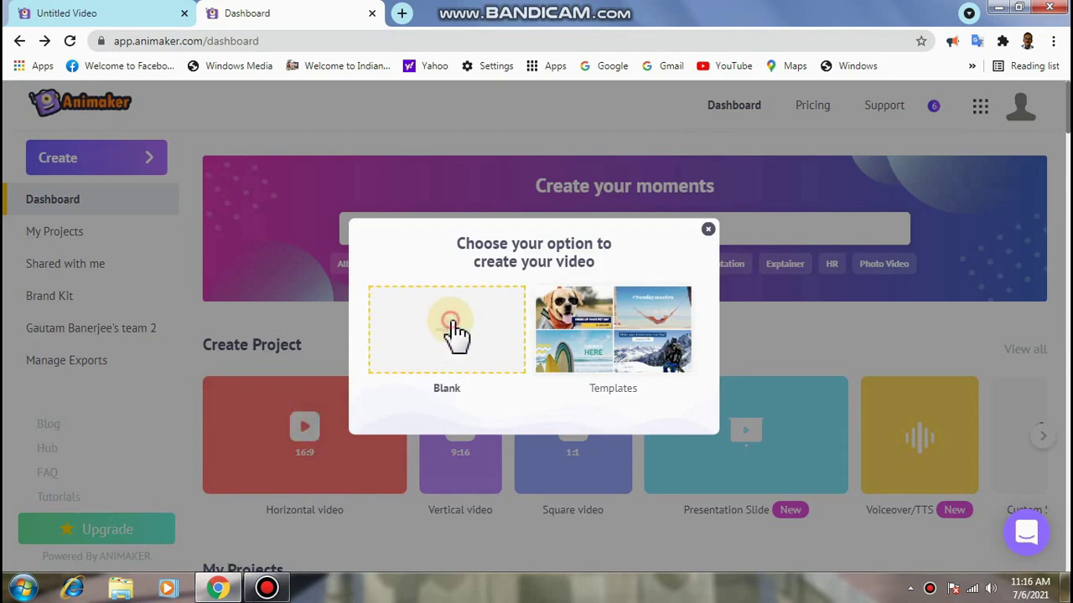
{"action": "left_click", "coordinate": [453, 322]}
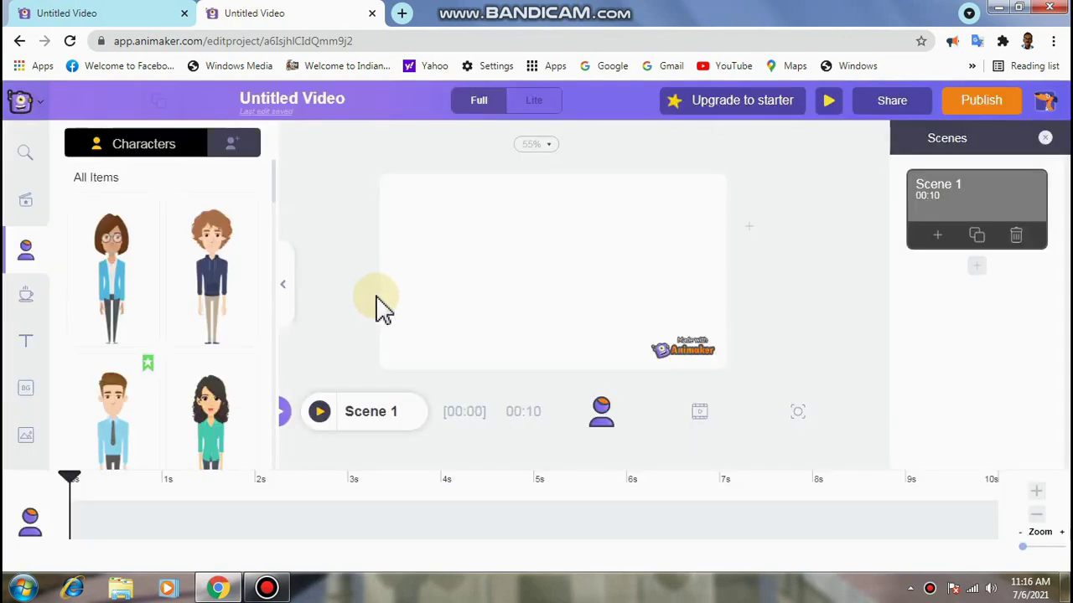
{"action": "left_click", "coordinate": [26, 393]}
{"action": "scroll", "coordinate": [193, 431], "scroll_direction": "down", "scroll_amount": 5}
{"action": "scroll", "coordinate": [136, 390], "scroll_direction": "down", "scroll_amount": 3}
{"action": "scroll", "coordinate": [137, 390], "scroll_direction": "down", "scroll_amount": 3}
{"action": "scroll", "coordinate": [136, 390], "scroll_direction": "down", "scroll_amount": 3}
{"action": "scroll", "coordinate": [136, 391], "scroll_direction": "down", "scroll_amount": 3}
{"action": "left_click", "coordinate": [115, 345]}
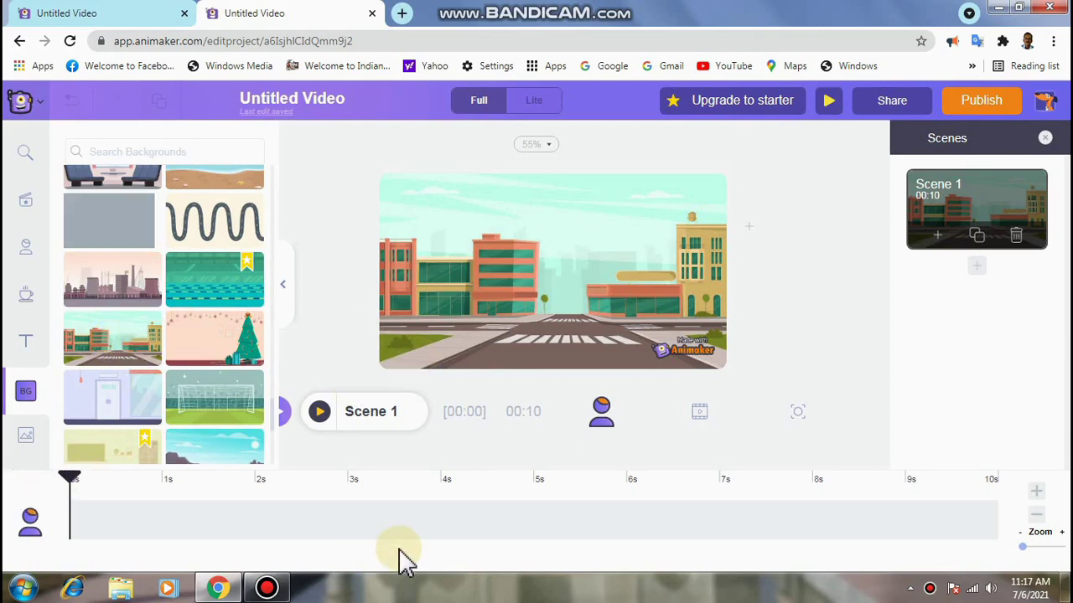
Add the first woman character and give her the dog-walking Petting action.
{"action": "left_click", "coordinate": [26, 251]}
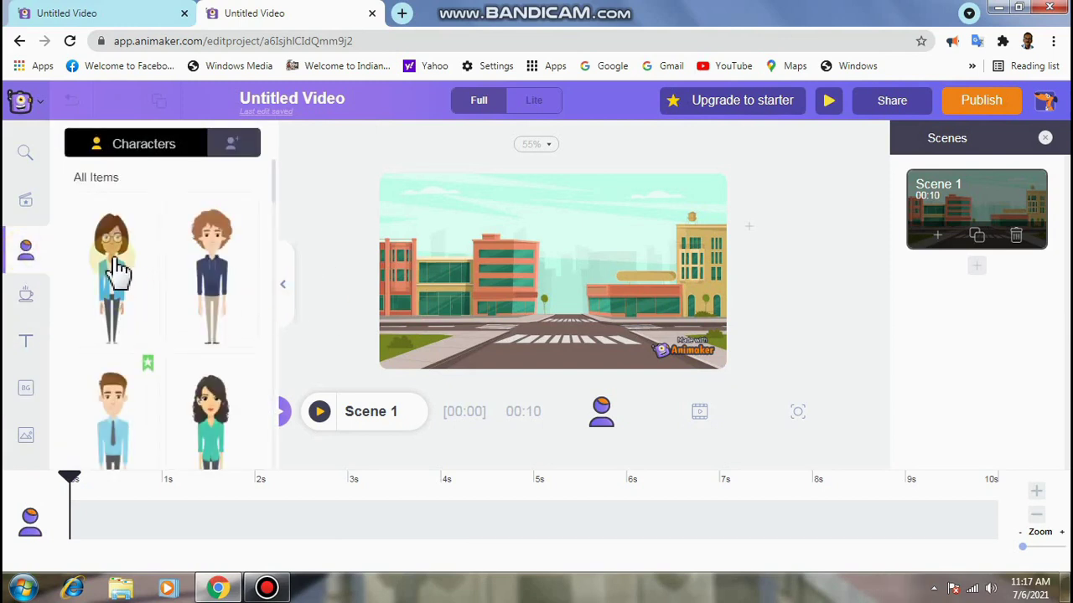
{"action": "left_click", "coordinate": [116, 270]}
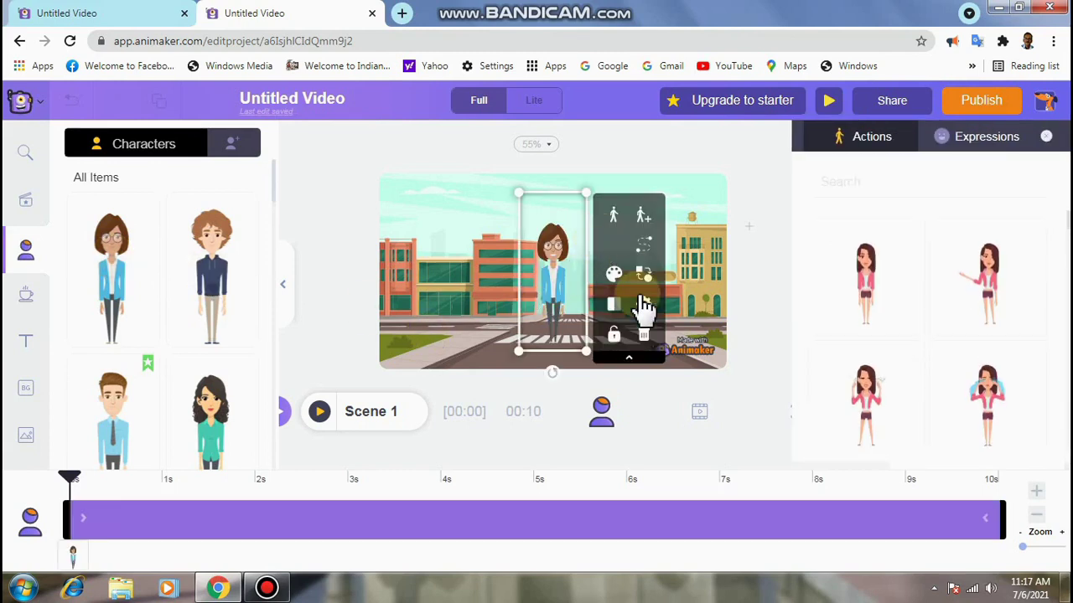
{"action": "scroll", "coordinate": [915, 394], "scroll_direction": "down", "scroll_amount": 3}
{"action": "scroll", "coordinate": [916, 400], "scroll_direction": "down", "scroll_amount": 3}
{"action": "scroll", "coordinate": [920, 401], "scroll_direction": "down", "scroll_amount": 3}
{"action": "scroll", "coordinate": [920, 400], "scroll_direction": "down", "scroll_amount": 3}
{"action": "scroll", "coordinate": [920, 400], "scroll_direction": "down", "scroll_amount": 3}
{"action": "scroll", "coordinate": [920, 401], "scroll_direction": "down", "scroll_amount": 3}
{"action": "scroll", "coordinate": [920, 401], "scroll_direction": "down", "scroll_amount": 3}
{"action": "scroll", "coordinate": [920, 401], "scroll_direction": "down", "scroll_amount": 3}
{"action": "scroll", "coordinate": [920, 401], "scroll_direction": "down", "scroll_amount": 3}
{"action": "scroll", "coordinate": [920, 400], "scroll_direction": "down", "scroll_amount": 3}
{"action": "scroll", "coordinate": [920, 400], "scroll_direction": "down", "scroll_amount": 3}
{"action": "scroll", "coordinate": [918, 369], "scroll_direction": "down", "scroll_amount": 1}
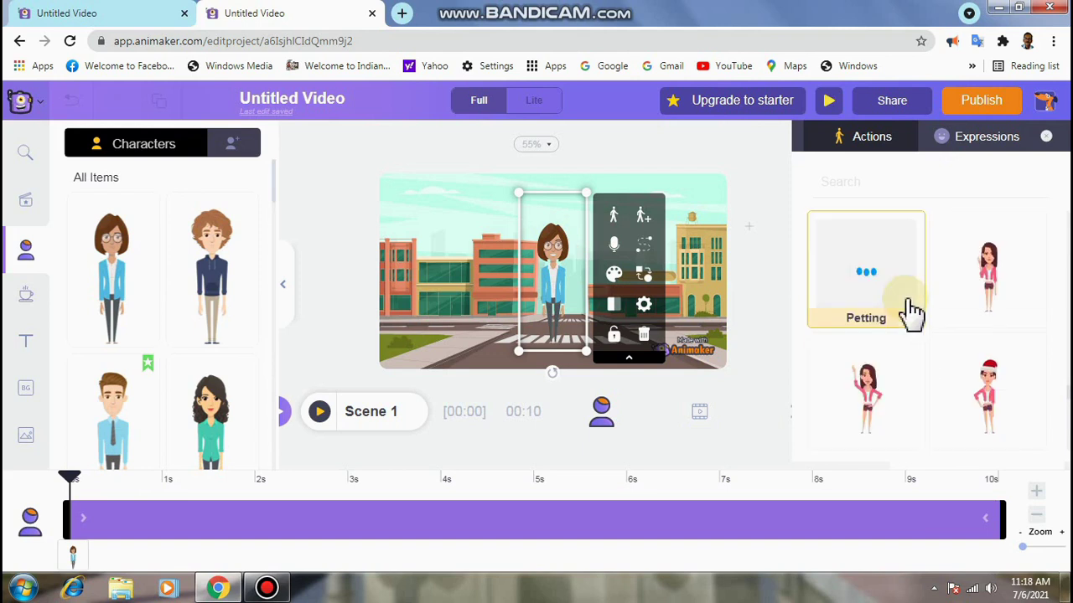
{"action": "left_click", "coordinate": [890, 283]}
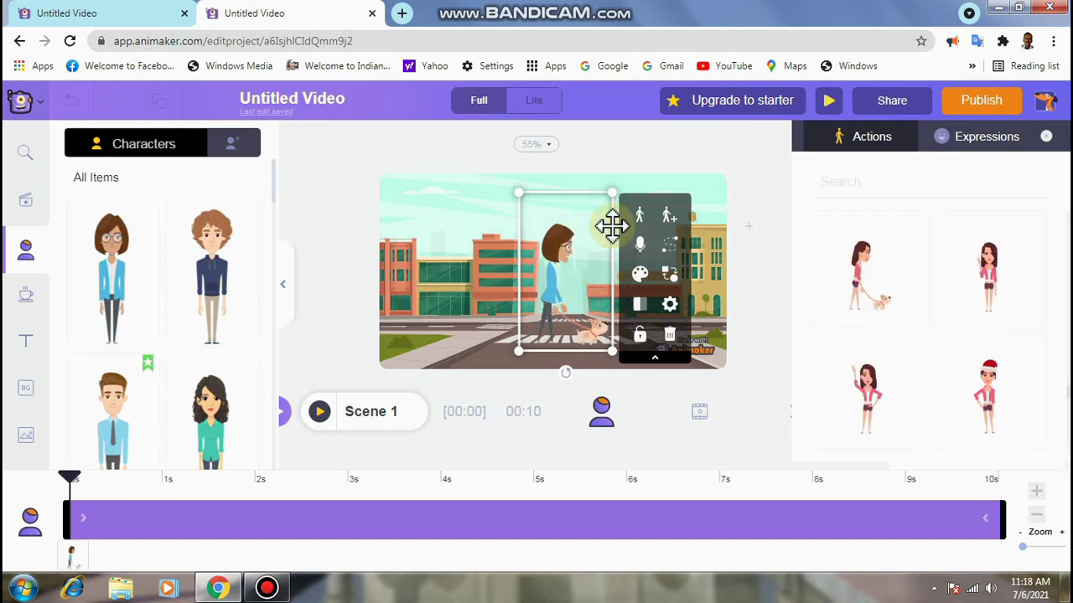
Shrink the dog-walking woman and place her just off the scene's left edge.
{"action": "mouse_move", "coordinate": [612, 197]}
{"action": "left_mouse_down"}
{"action": "mouse_move", "coordinate": [575, 256]}
{"action": "mouse_move", "coordinate": [576, 273]}
{"action": "left_mouse_up"}
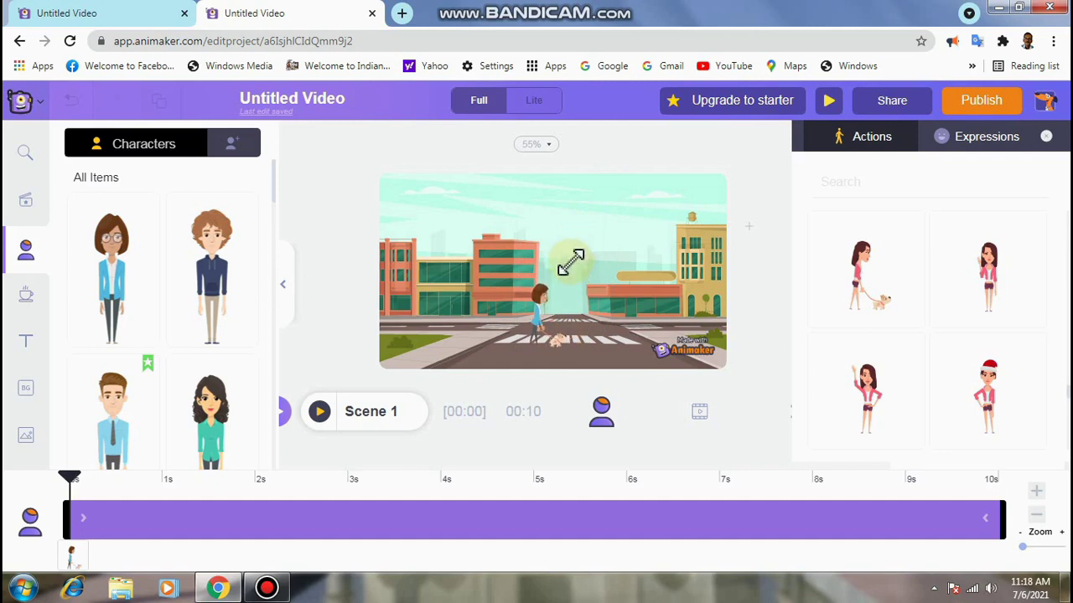
{"action": "mouse_move", "coordinate": [542, 302]}
{"action": "left_mouse_down"}
{"action": "mouse_move", "coordinate": [408, 274]}
{"action": "mouse_move", "coordinate": [352, 276]}
{"action": "left_mouse_up"}
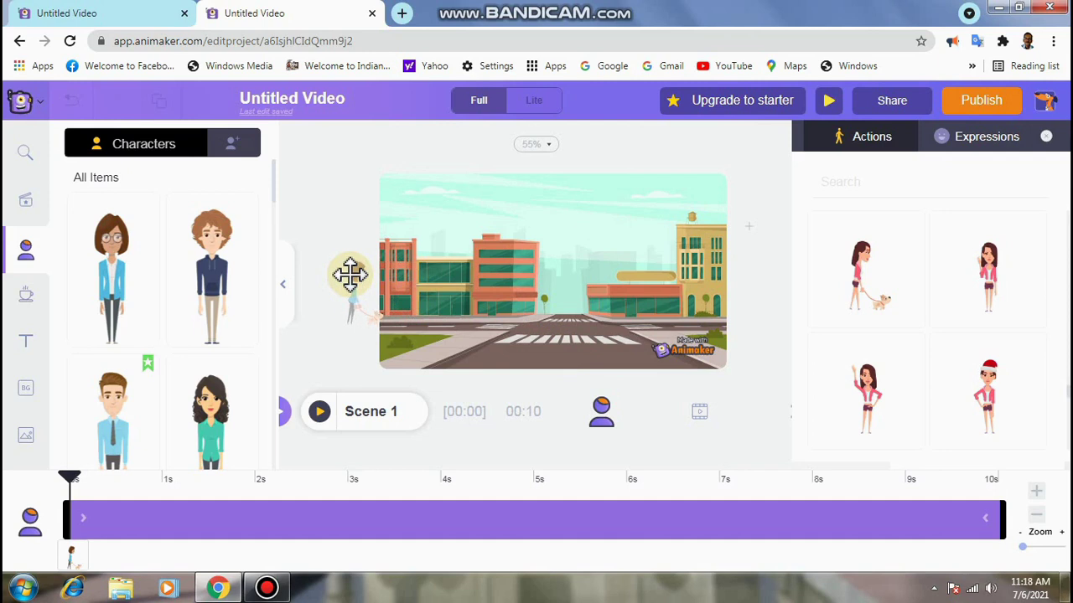
{"action": "left_click_drag", "start_coordinate": [350, 274], "coordinate": [352, 276]}
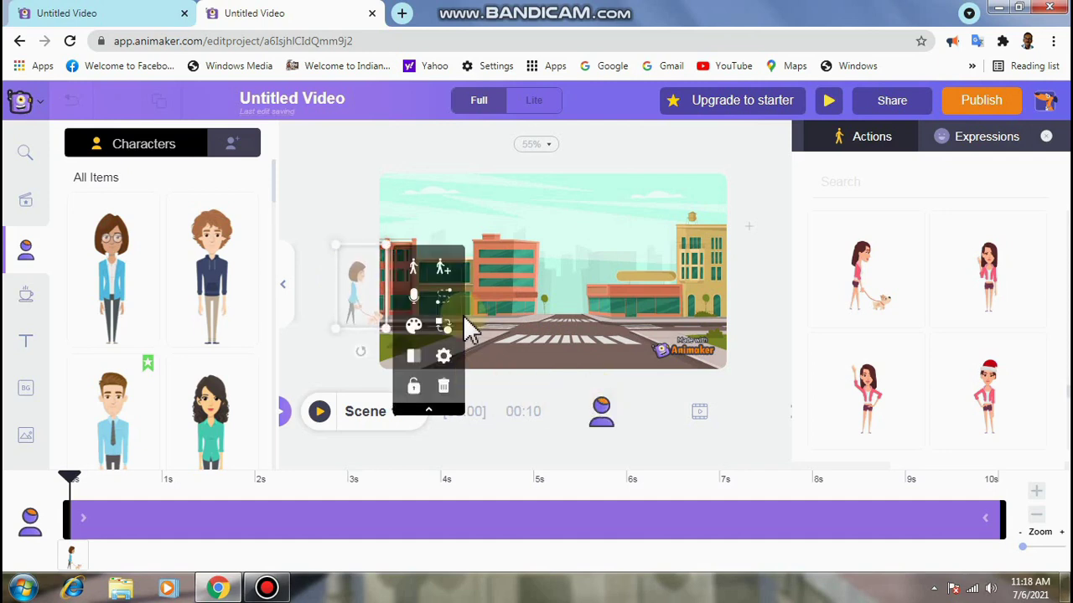
Give the woman a left-to-right Smartmove timed from 0 s to 7 s.
{"action": "left_click", "coordinate": [443, 298]}
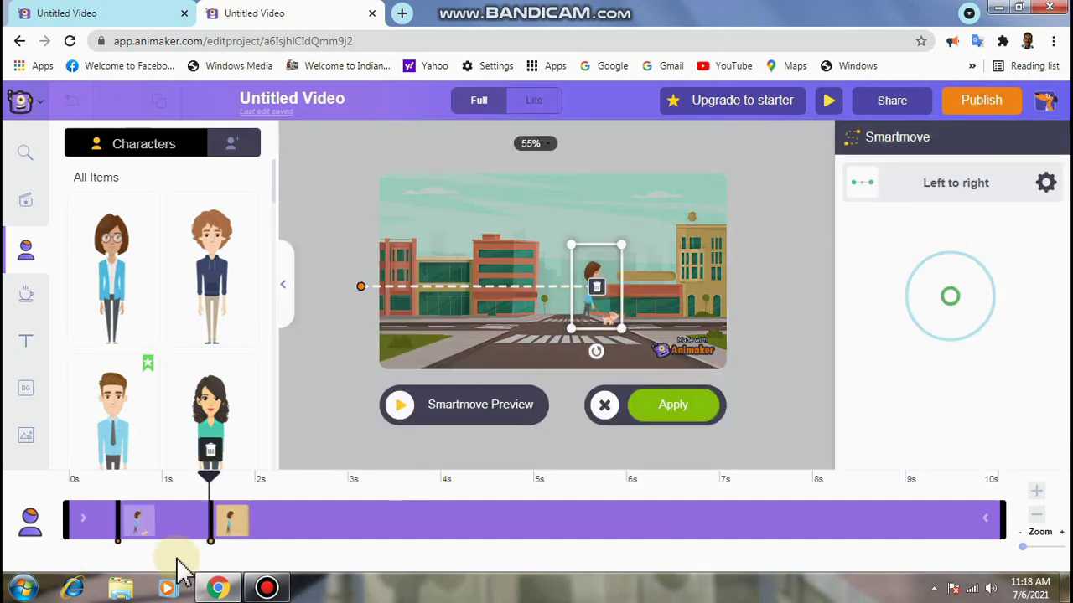
{"action": "left_click_drag", "start_coordinate": [141, 528], "coordinate": [91, 530]}
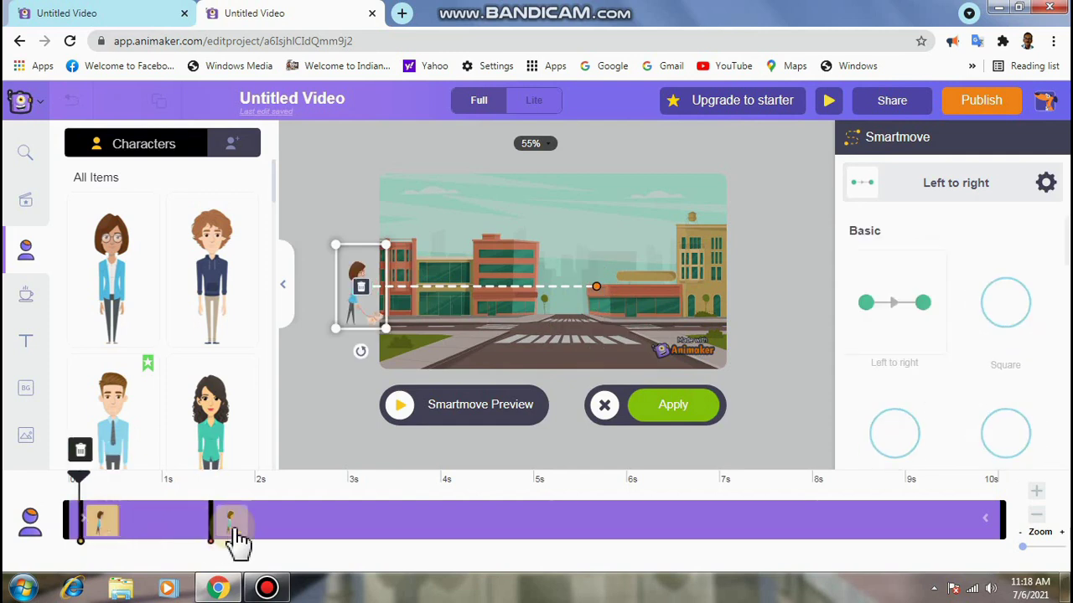
{"action": "mouse_move", "coordinate": [228, 523]}
{"action": "left_mouse_down"}
{"action": "mouse_move", "coordinate": [719, 503]}
{"action": "mouse_move", "coordinate": [739, 493]}
{"action": "left_mouse_up"}
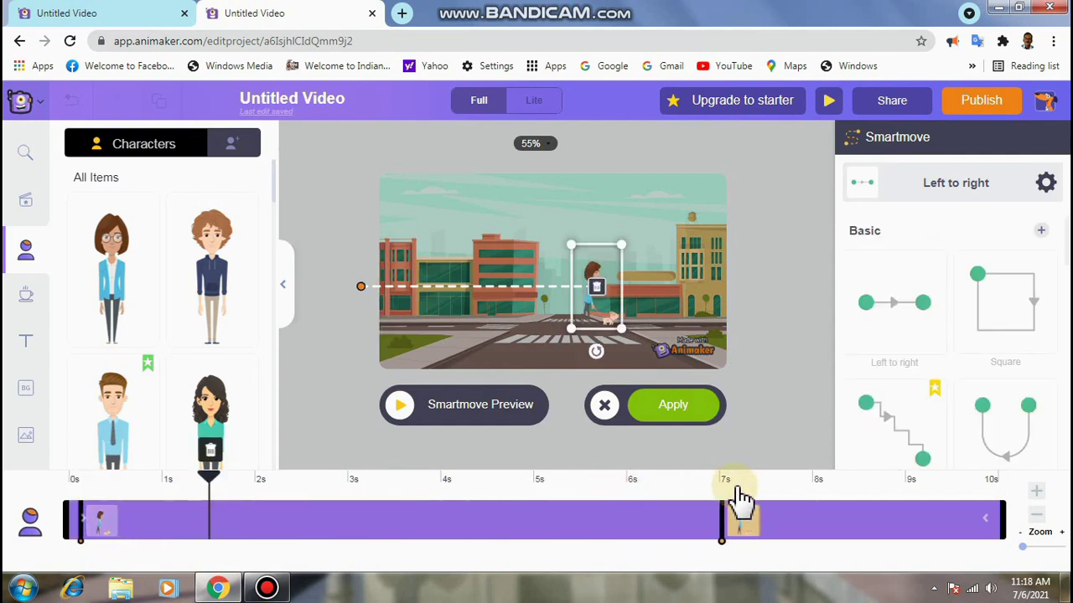
{"action": "left_click_drag", "start_coordinate": [741, 498], "coordinate": [741, 498]}
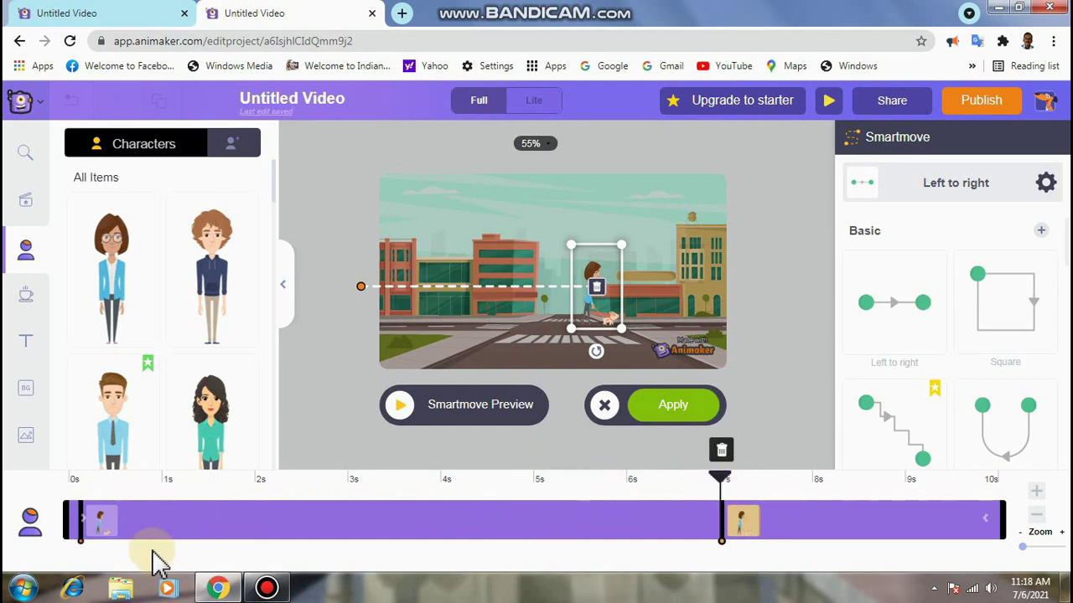
{"action": "left_click", "coordinate": [105, 523]}
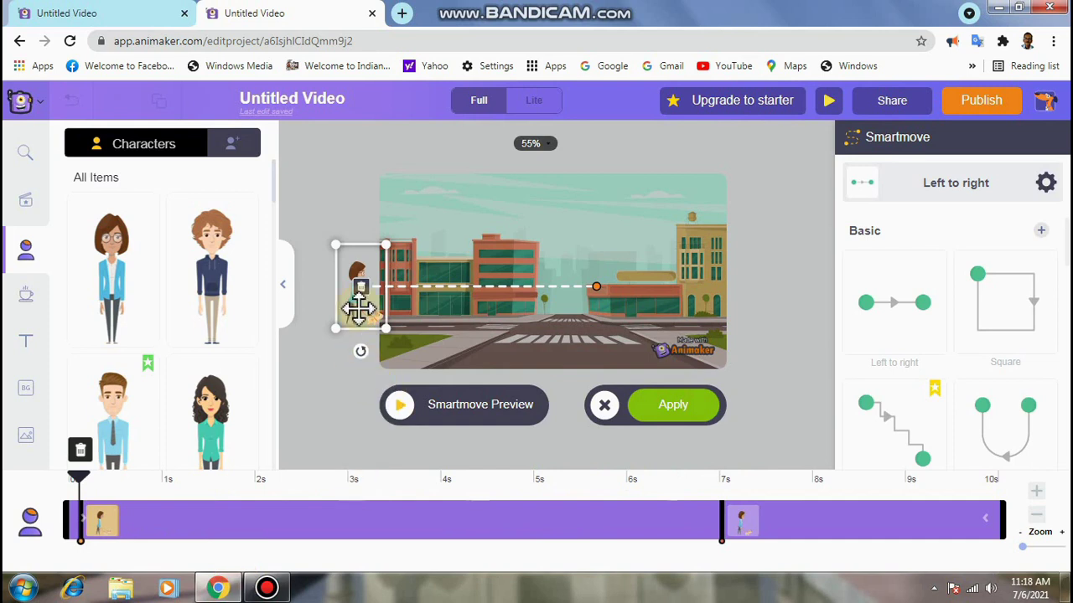
{"action": "left_click", "coordinate": [745, 526]}
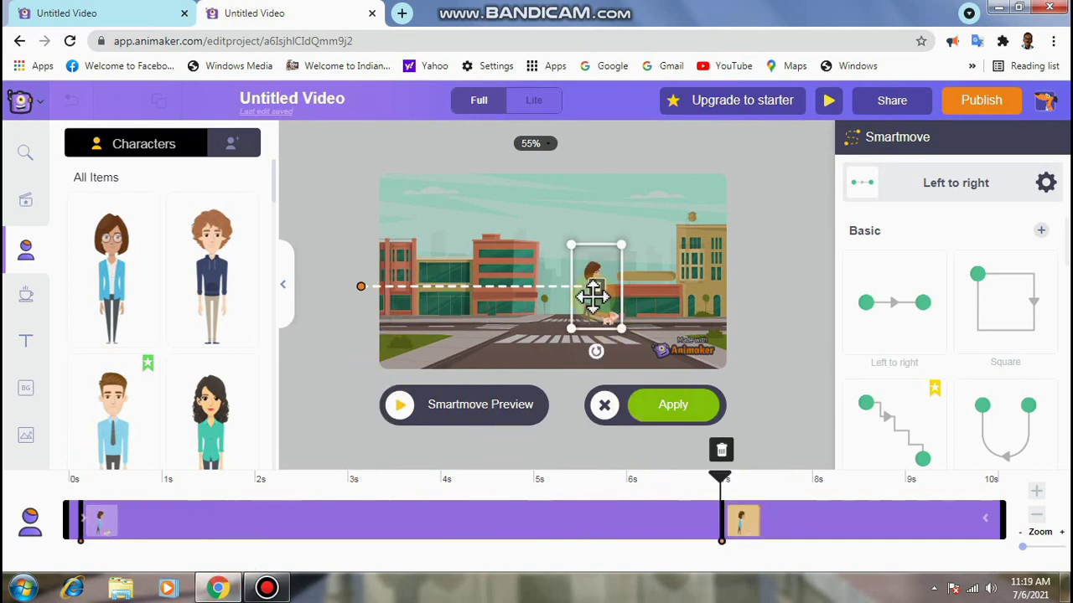
Move her end position to the street's right side, shrink her there, and apply the path.
{"action": "left_click_drag", "start_coordinate": [590, 295], "coordinate": [674, 299]}
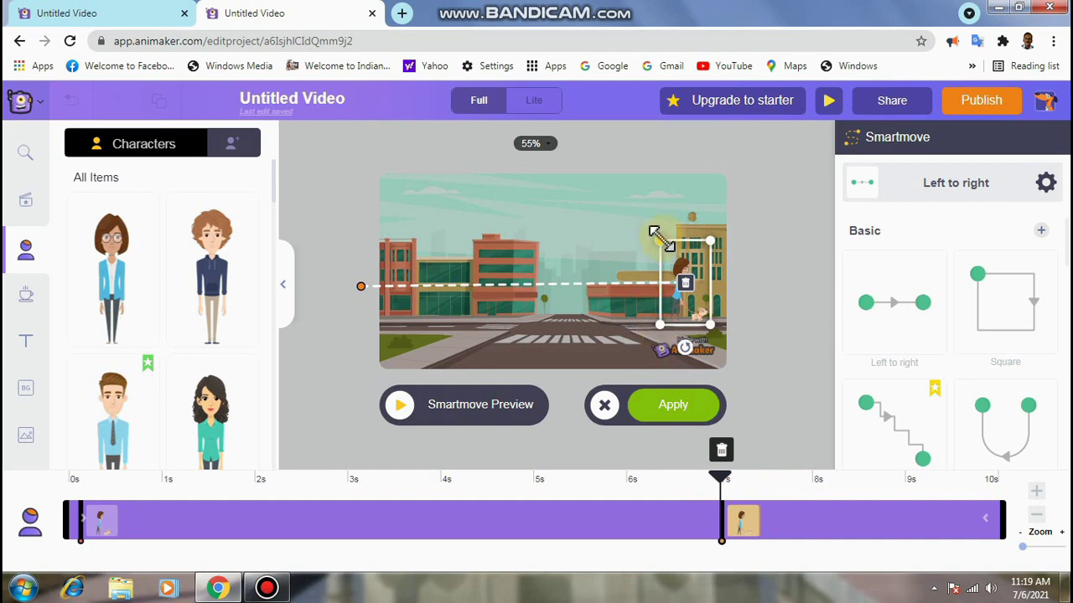
{"action": "left_click_drag", "start_coordinate": [660, 241], "coordinate": [693, 273]}
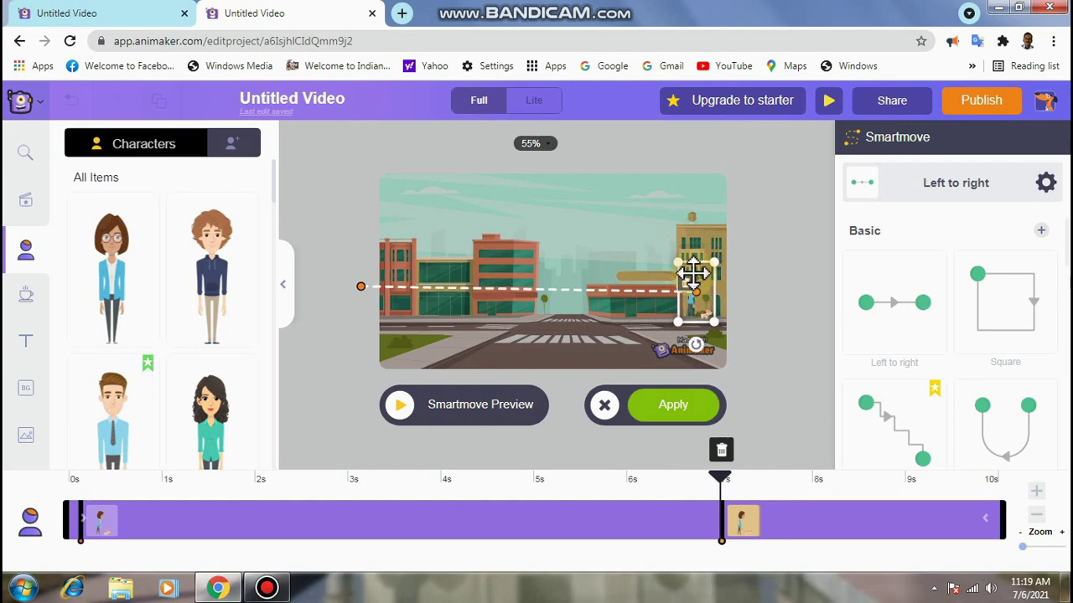
{"action": "left_click", "coordinate": [670, 407]}
{"action": "left_click", "coordinate": [319, 413]}
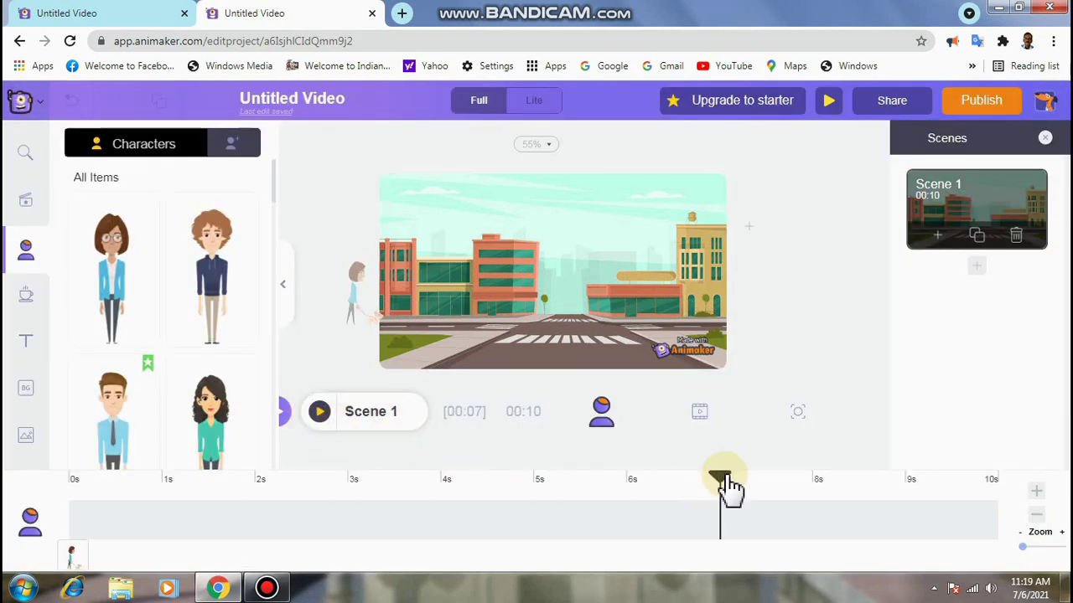
{"action": "left_click_drag", "start_coordinate": [725, 475], "coordinate": [211, 549]}
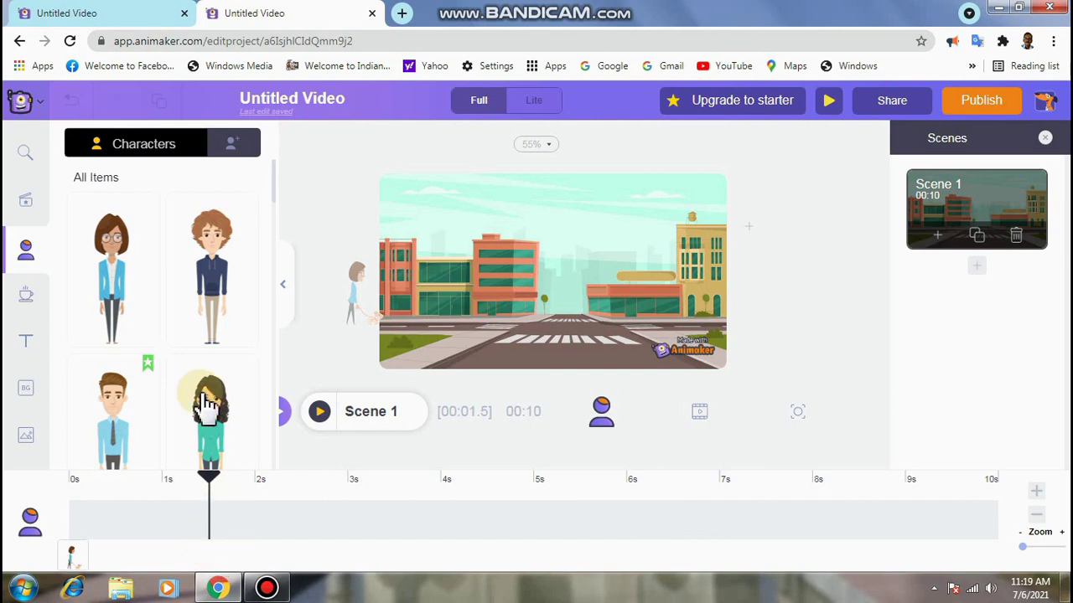
{"action": "left_click", "coordinate": [32, 307]}
Search the assets for 'car' and add the red car, shrinking it to a tiny size.
{"action": "left_click", "coordinate": [131, 155]}
{"action": "type", "text": "car"}
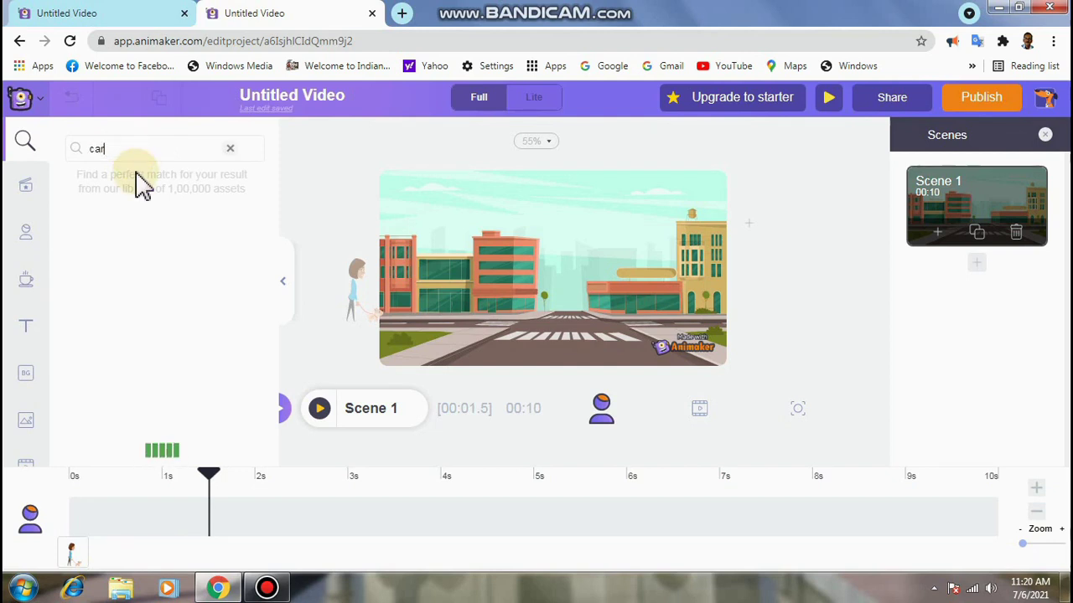
{"action": "key", "text": "Return"}
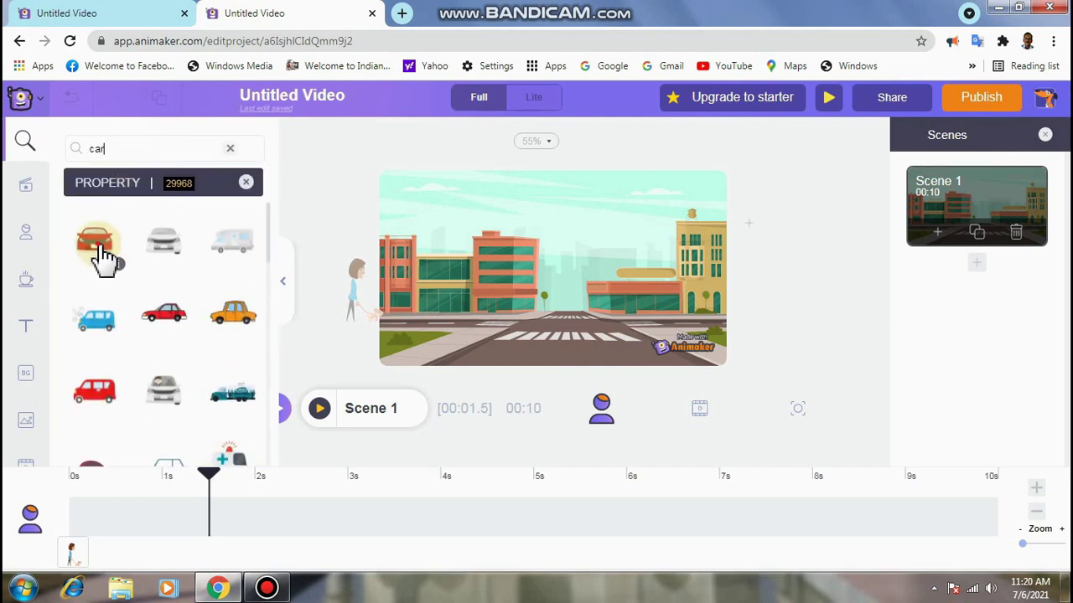
{"action": "left_click", "coordinate": [98, 248]}
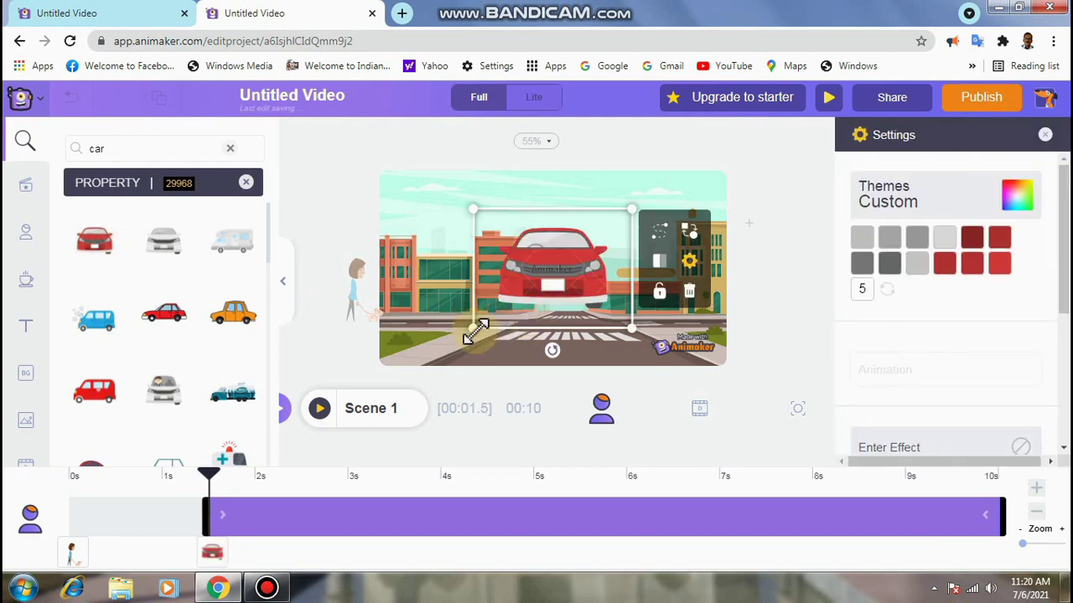
{"action": "left_click_drag", "start_coordinate": [471, 327], "coordinate": [617, 215]}
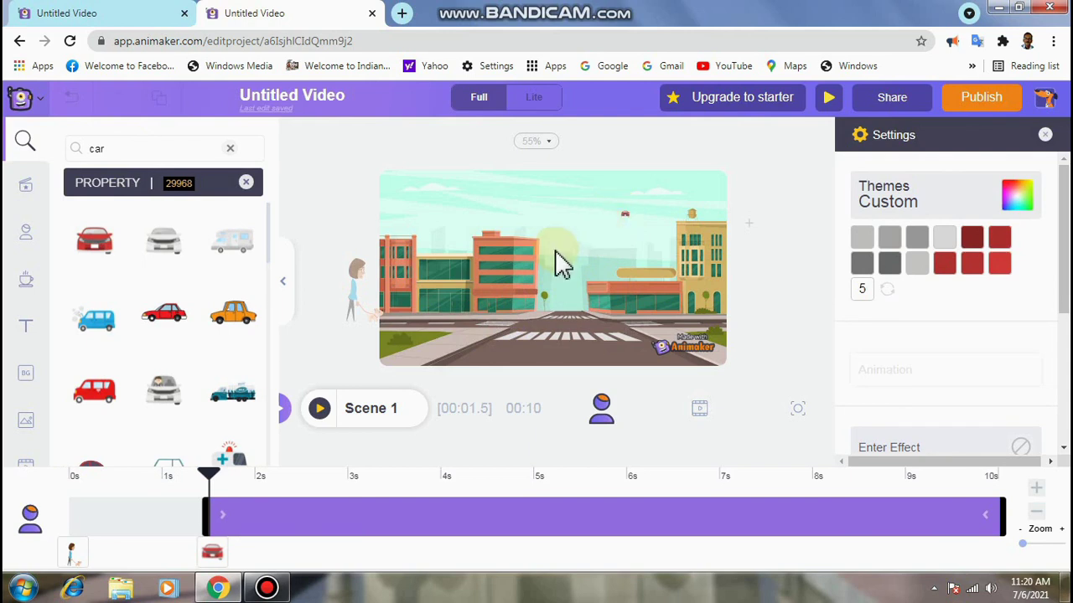
Position the tiny red car on the distant road near the scene's centre.
{"action": "left_click", "coordinate": [621, 211]}
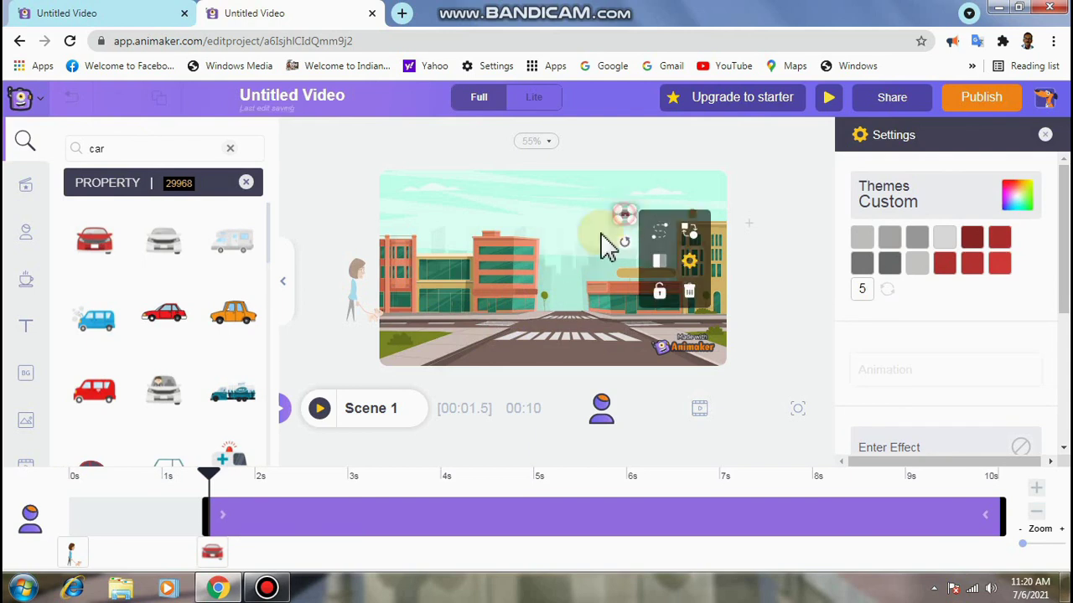
{"action": "left_click_drag", "start_coordinate": [624, 215], "coordinate": [566, 286]}
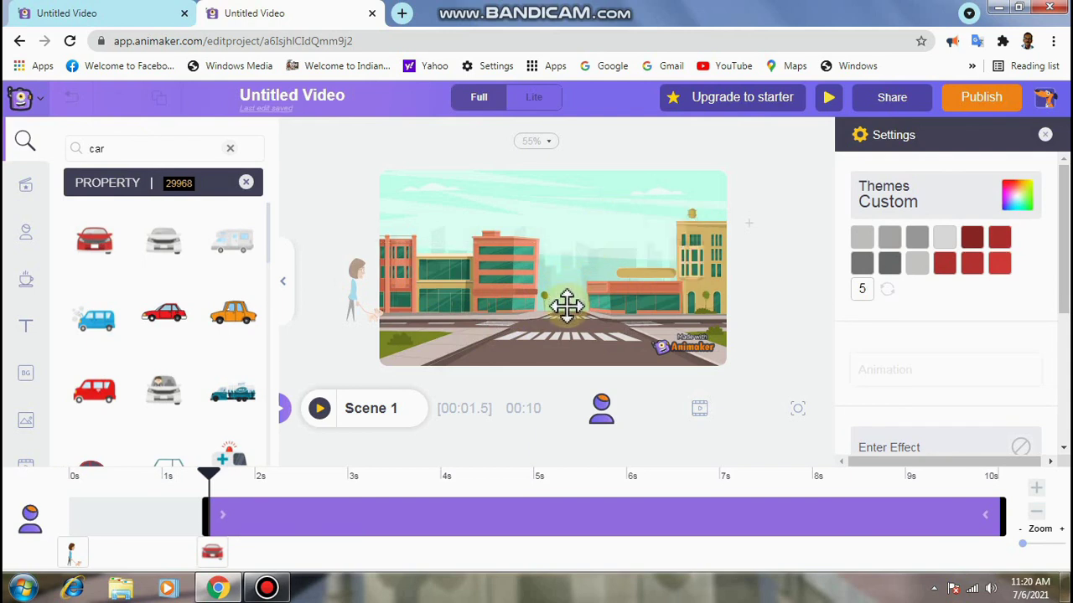
{"action": "left_click", "coordinate": [566, 308]}
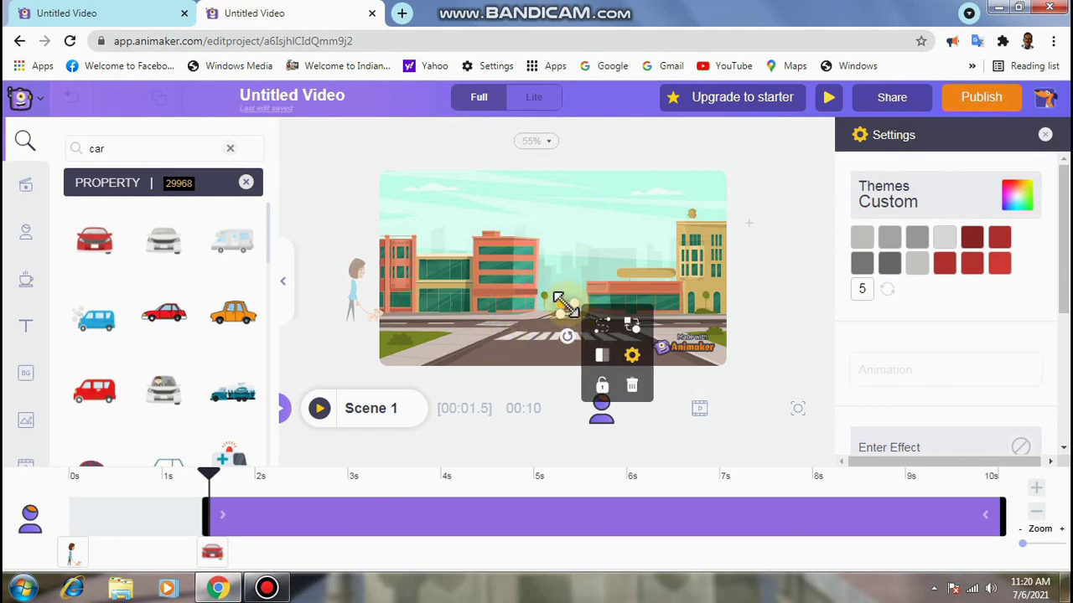
{"action": "left_click_drag", "start_coordinate": [567, 304], "coordinate": [569, 304]}
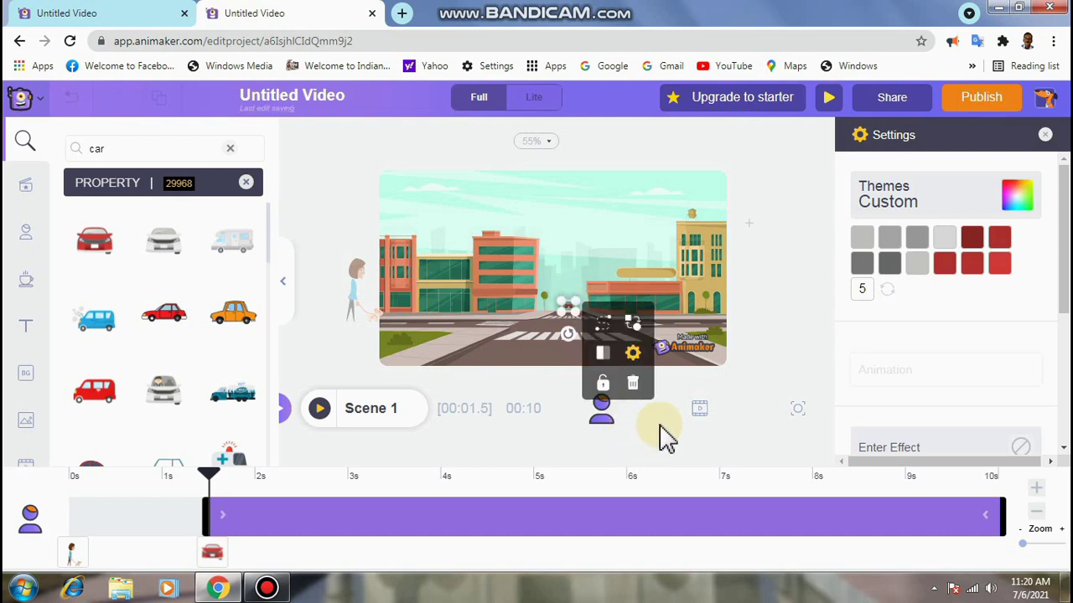
{"action": "left_click", "coordinate": [748, 394]}
{"action": "left_click", "coordinate": [567, 303]}
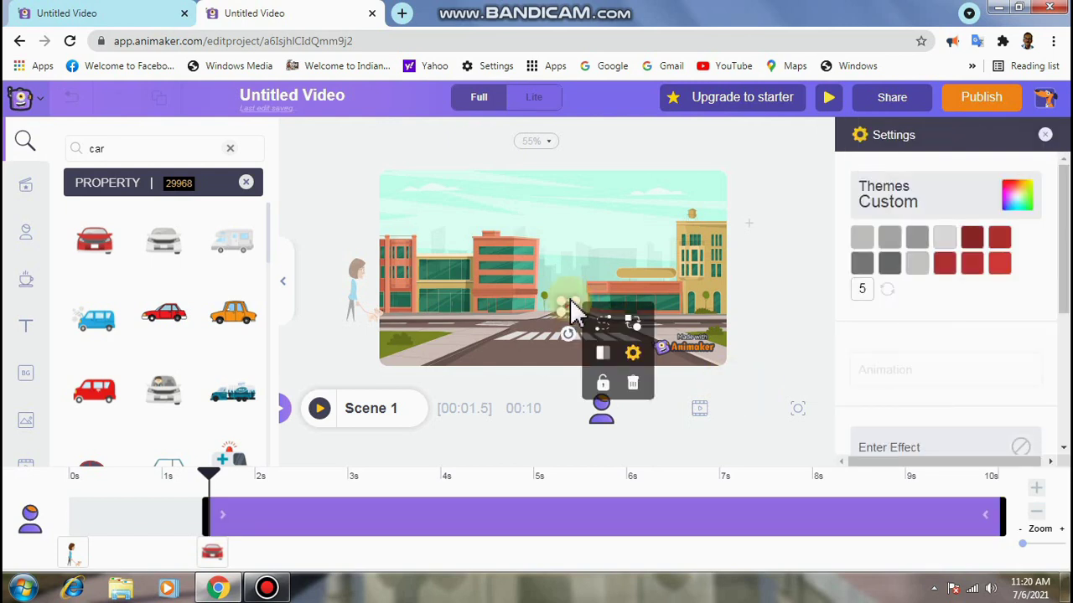
{"action": "left_click_drag", "start_coordinate": [569, 303], "coordinate": [569, 303]}
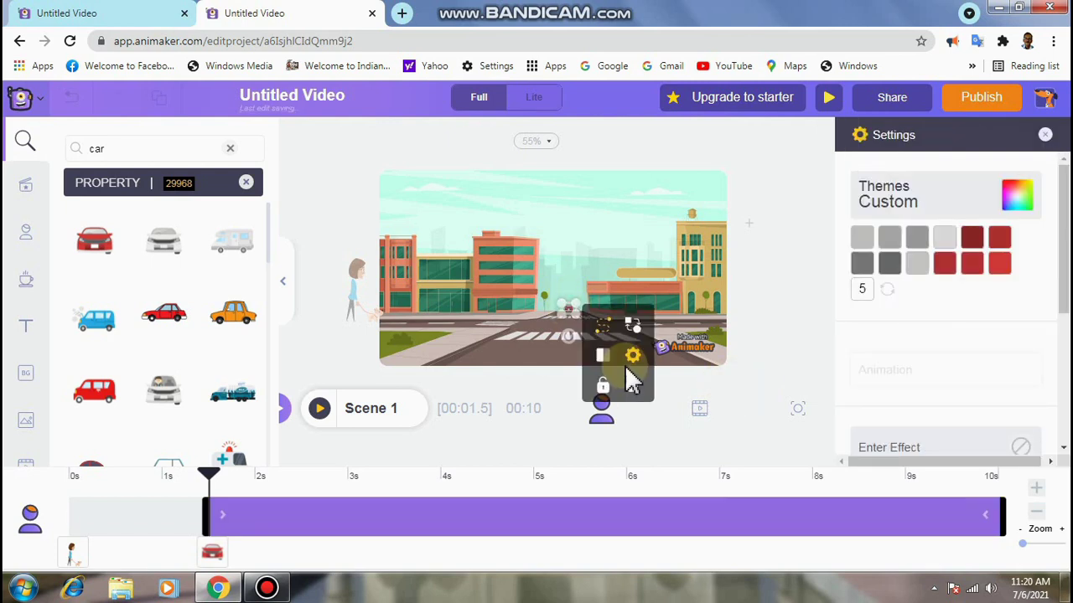
{"action": "left_click", "coordinate": [784, 344]}
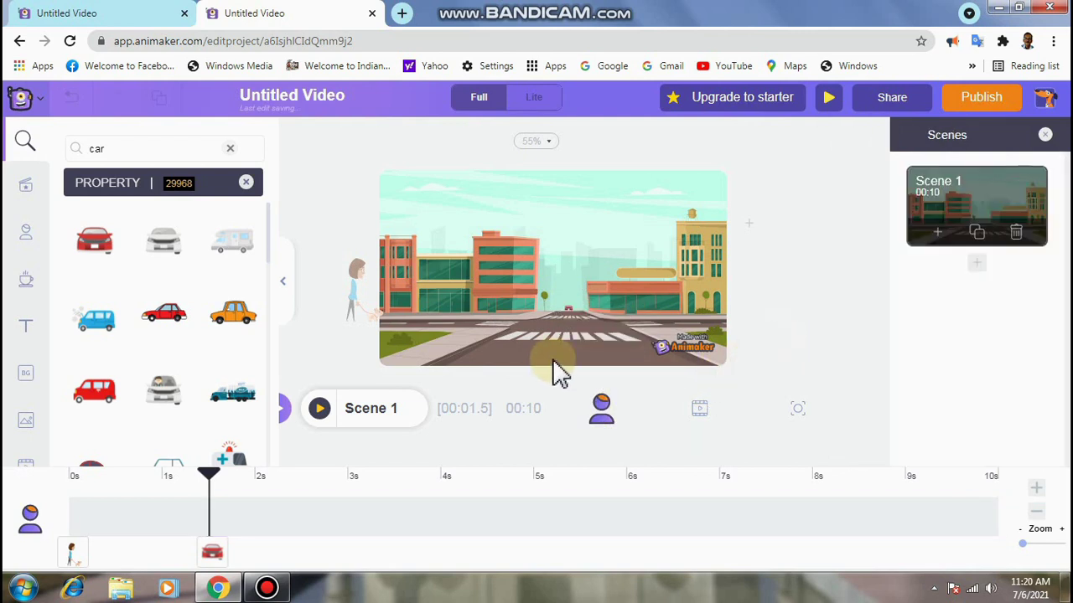
{"action": "left_click", "coordinate": [569, 306]}
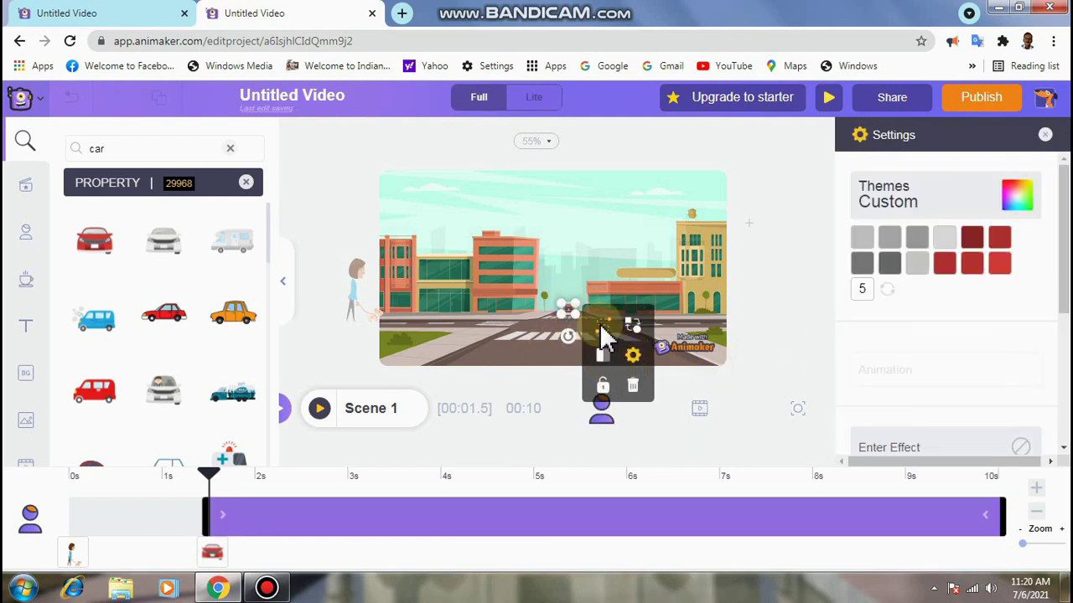
Apply a Smartmove path ending at 5 s with the car enlarged and below the stage.
{"action": "left_click", "coordinate": [601, 326]}
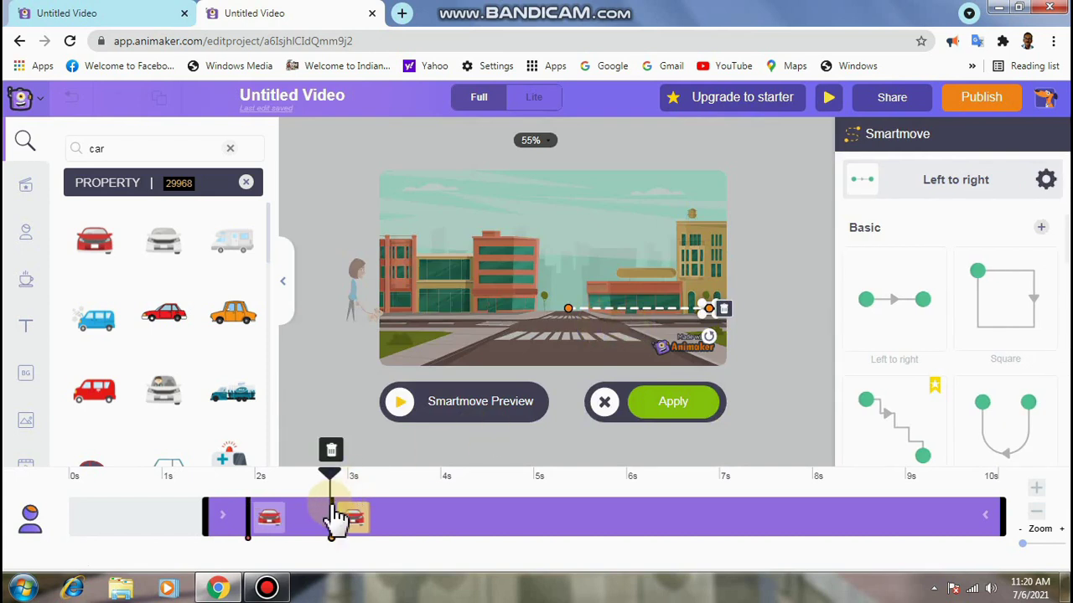
{"action": "left_click_drag", "start_coordinate": [352, 519], "coordinate": [549, 518]}
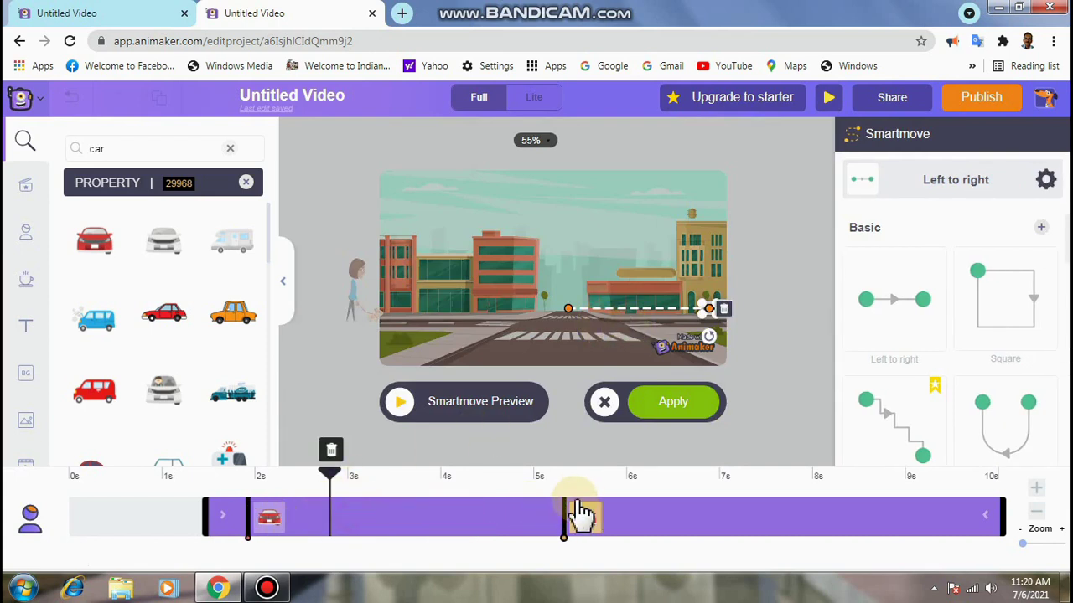
{"action": "left_click", "coordinate": [265, 517]}
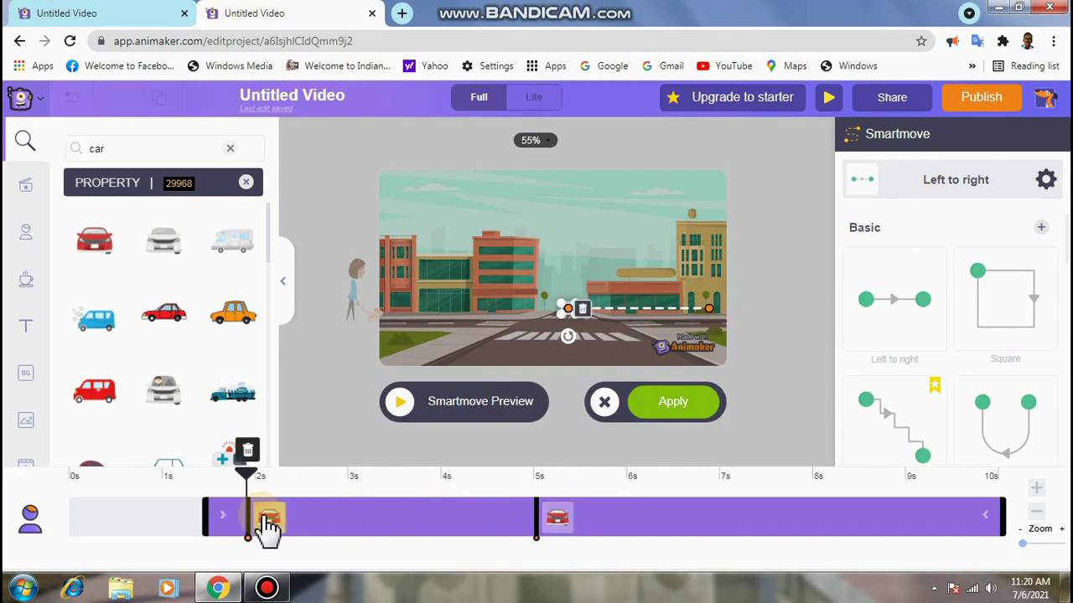
{"action": "left_click", "coordinate": [559, 527]}
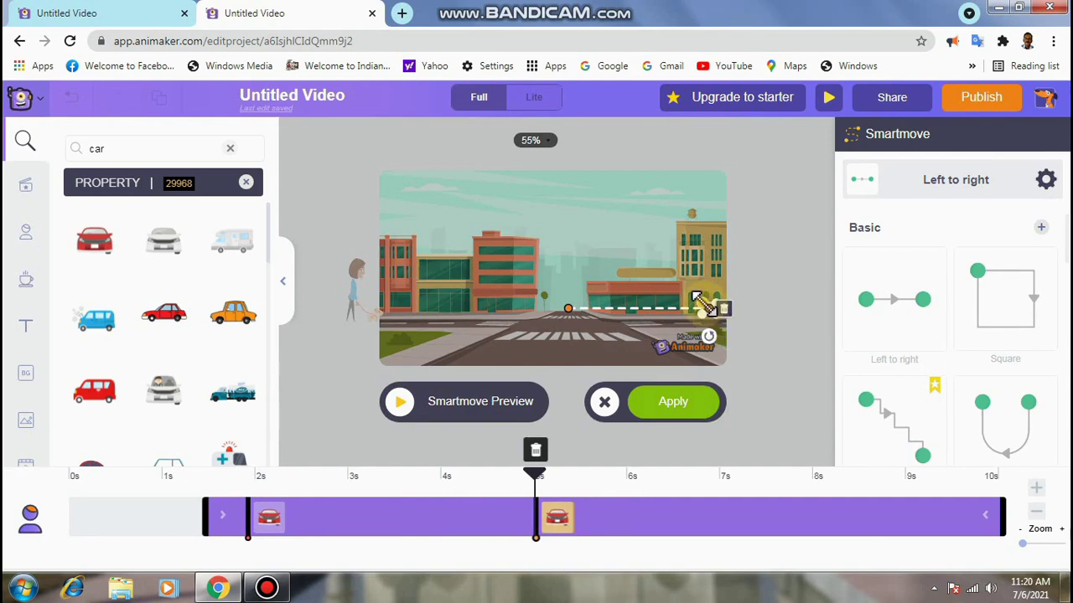
{"action": "mouse_move", "coordinate": [702, 307]}
{"action": "left_mouse_down"}
{"action": "mouse_move", "coordinate": [685, 287]}
{"action": "mouse_move", "coordinate": [546, 428]}
{"action": "left_mouse_up"}
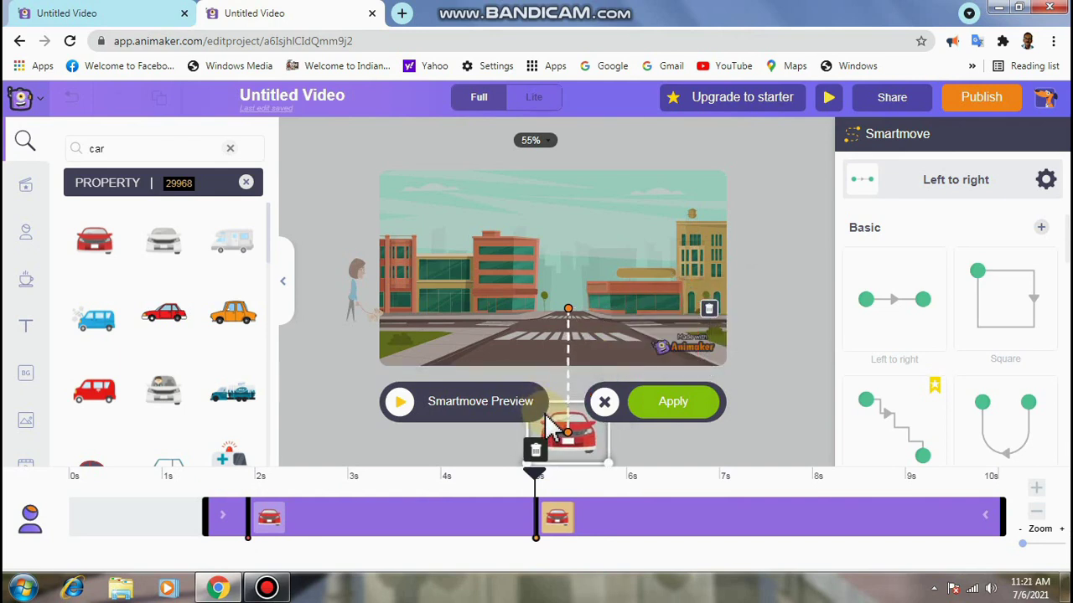
{"action": "left_click_drag", "start_coordinate": [547, 428], "coordinate": [546, 429]}
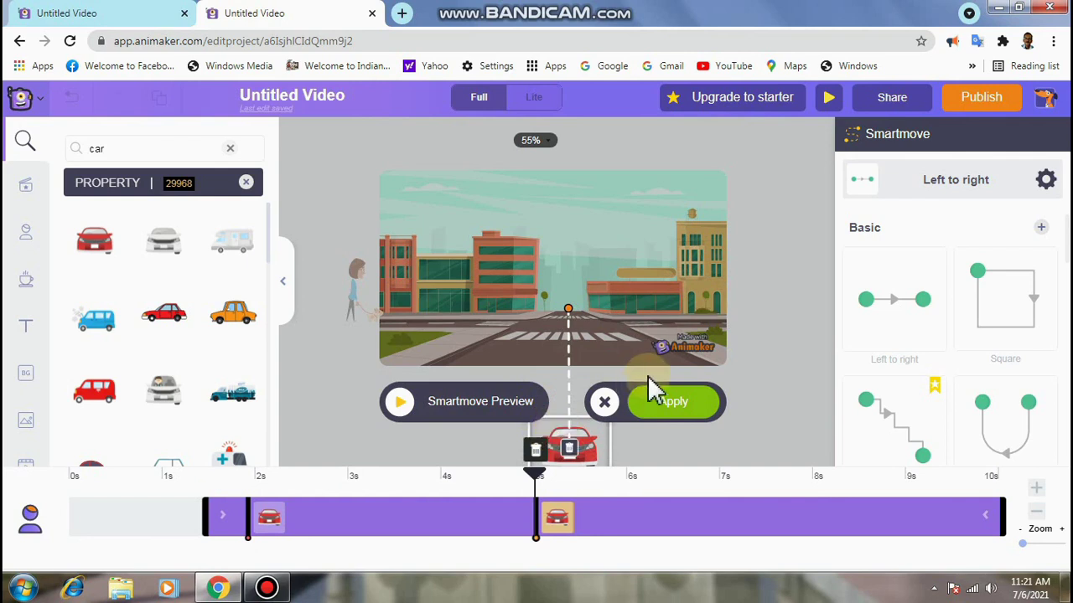
{"action": "left_click", "coordinate": [677, 403]}
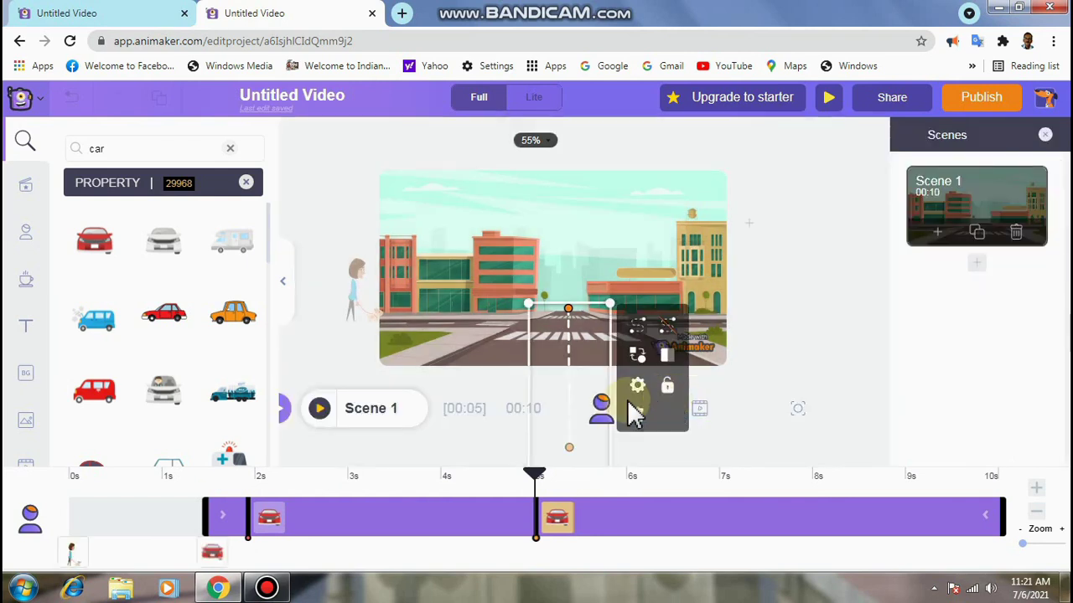
Preview the car driving in, return the playhead to about 3 s, and show the Characters library.
{"action": "left_click", "coordinate": [322, 410]}
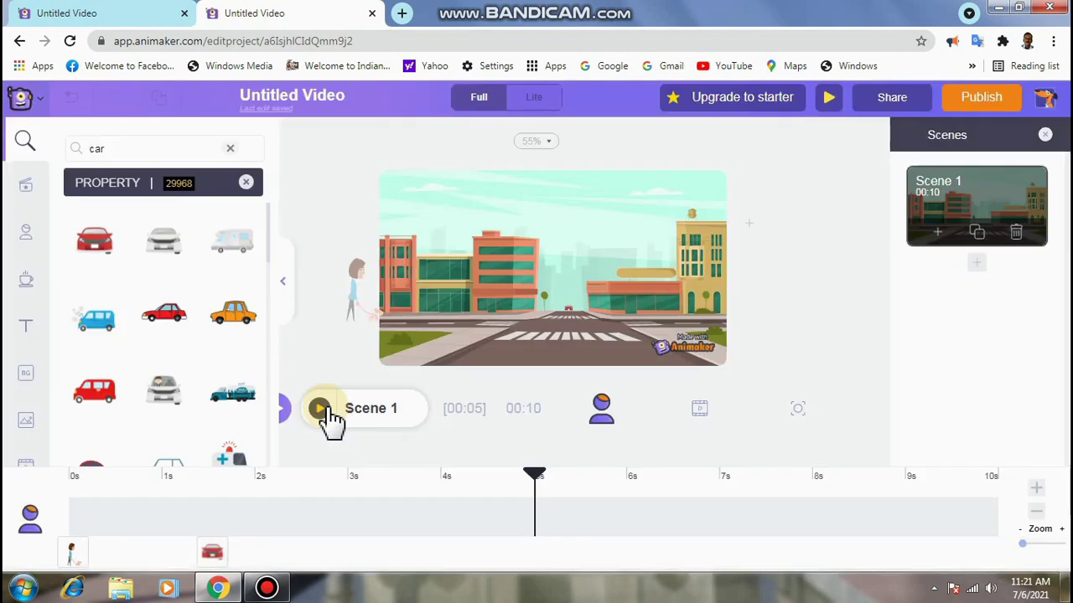
{"action": "mouse_move", "coordinate": [537, 484]}
{"action": "left_mouse_down"}
{"action": "mouse_move", "coordinate": [327, 515]}
{"action": "mouse_move", "coordinate": [360, 515]}
{"action": "left_mouse_up"}
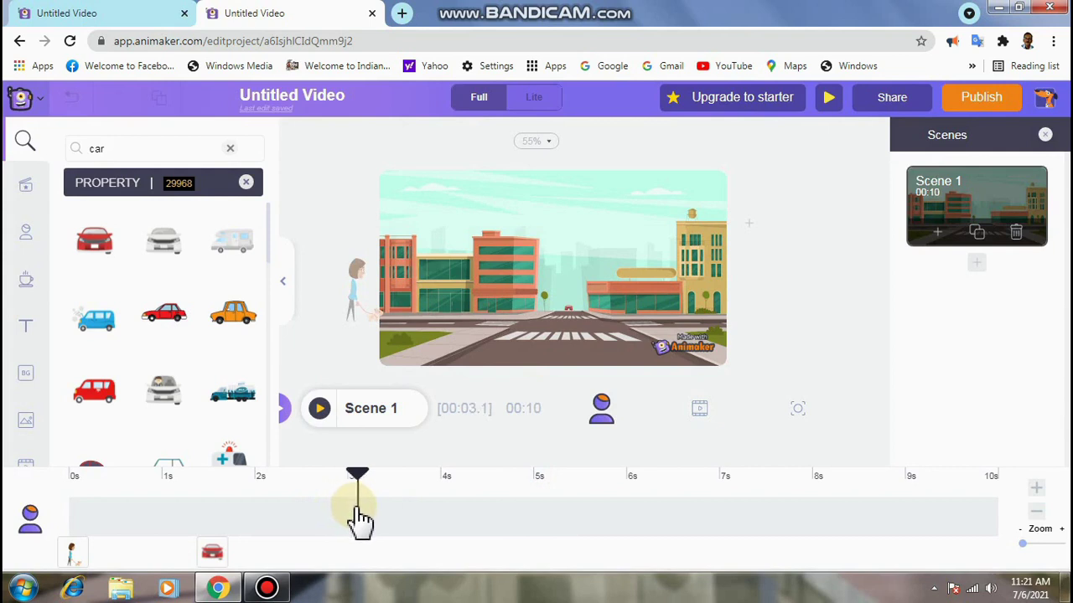
{"action": "left_click", "coordinate": [27, 239]}
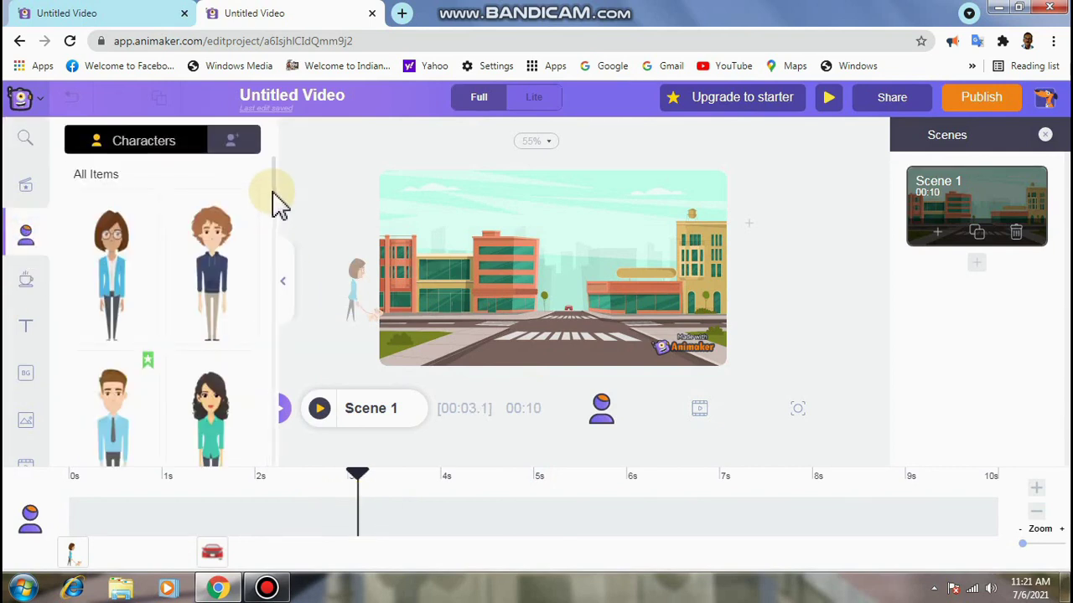
Add the yellow-jacket woman from Characters and shrink her to suit the street.
{"action": "scroll", "coordinate": [263, 377], "scroll_direction": "down", "scroll_amount": 10}
{"action": "scroll", "coordinate": [205, 373], "scroll_direction": "down", "scroll_amount": 3}
{"action": "scroll", "coordinate": [209, 373], "scroll_direction": "up", "scroll_amount": 3}
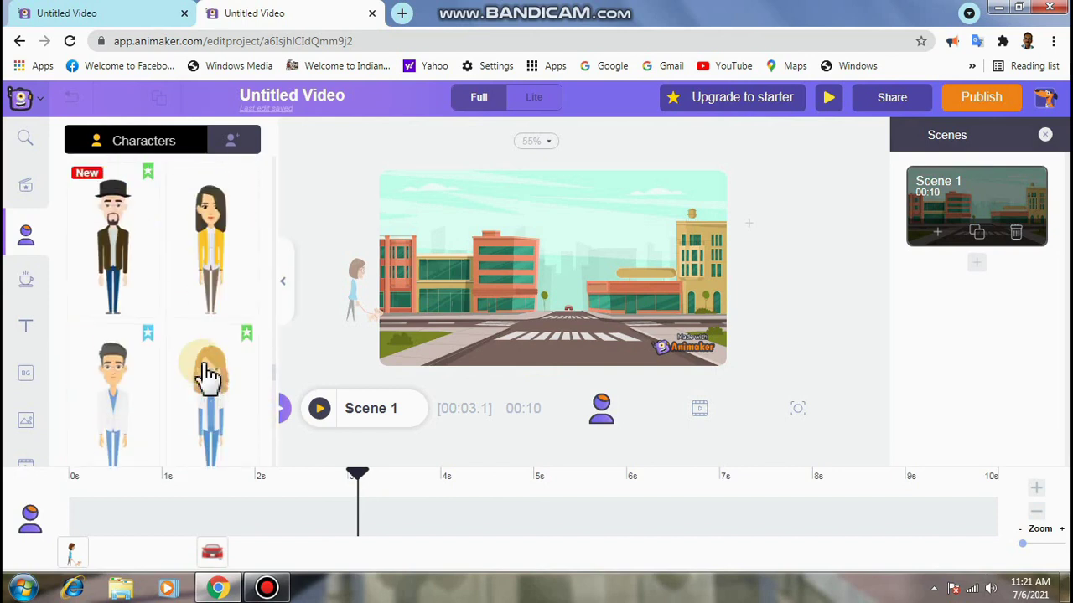
{"action": "left_click", "coordinate": [211, 285]}
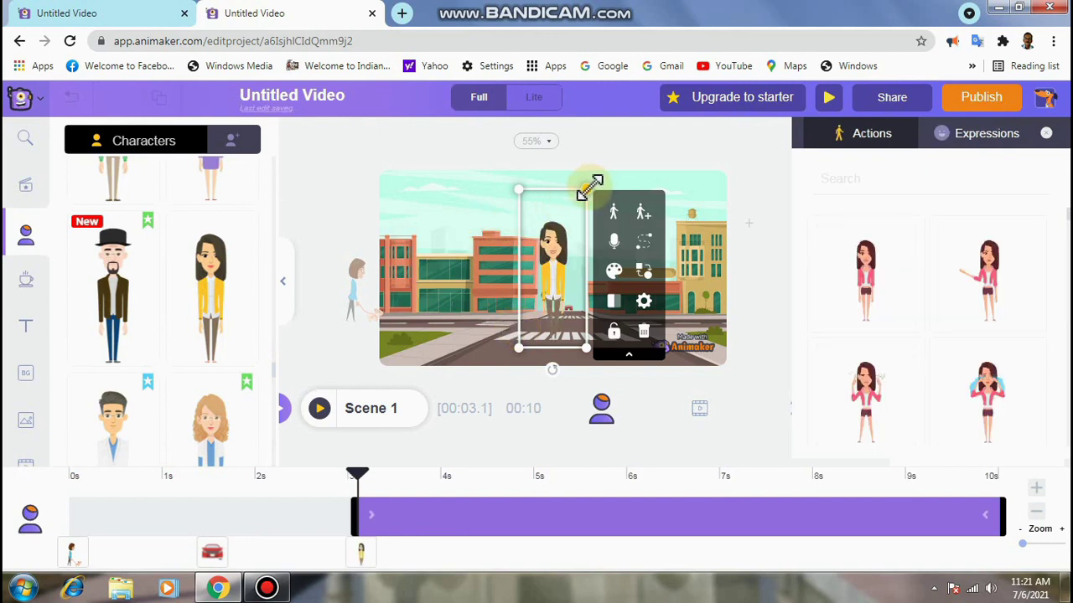
{"action": "left_click_drag", "start_coordinate": [586, 191], "coordinate": [569, 285]}
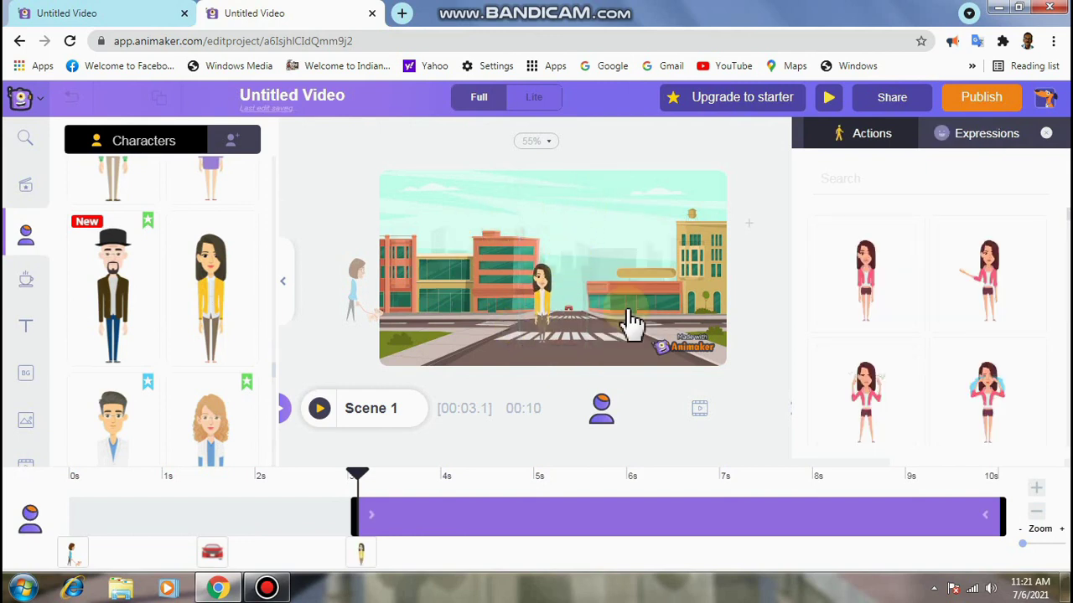
Set her action to Standing With Umbrella and place her just past the stage's right edge.
{"action": "scroll", "coordinate": [972, 360], "scroll_direction": "down", "scroll_amount": 3}
{"action": "scroll", "coordinate": [970, 358], "scroll_direction": "down", "scroll_amount": 2}
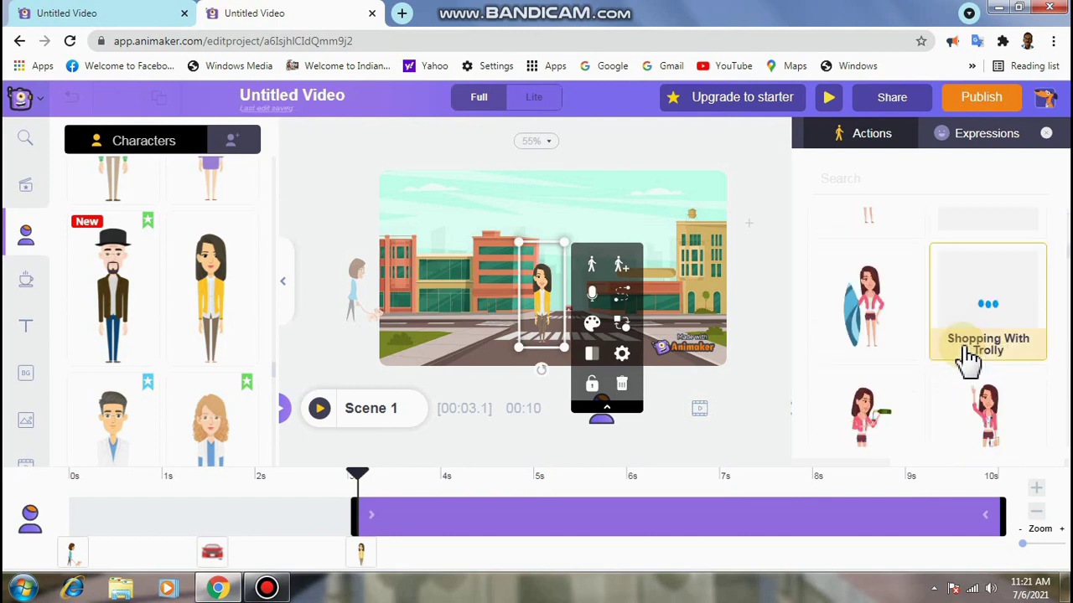
{"action": "scroll", "coordinate": [970, 359], "scroll_direction": "down", "scroll_amount": 2}
{"action": "scroll", "coordinate": [969, 358], "scroll_direction": "down", "scroll_amount": 3}
{"action": "scroll", "coordinate": [969, 358], "scroll_direction": "down", "scroll_amount": 1}
{"action": "scroll", "coordinate": [969, 359], "scroll_direction": "down", "scroll_amount": 1}
{"action": "scroll", "coordinate": [970, 360], "scroll_direction": "down", "scroll_amount": 1}
{"action": "scroll", "coordinate": [969, 362], "scroll_direction": "down", "scroll_amount": 1}
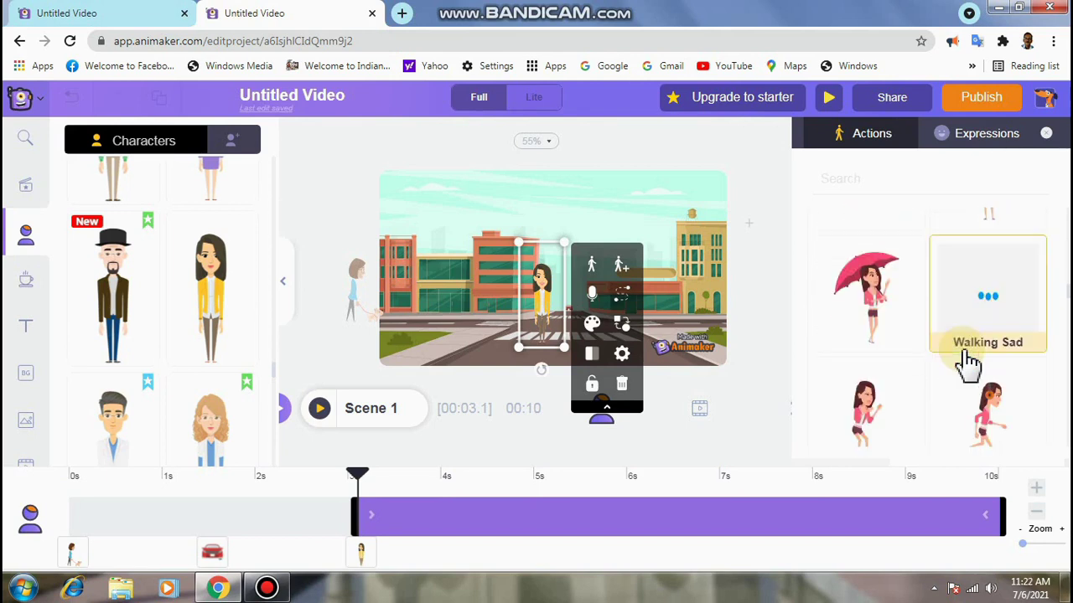
{"action": "left_click", "coordinate": [875, 289]}
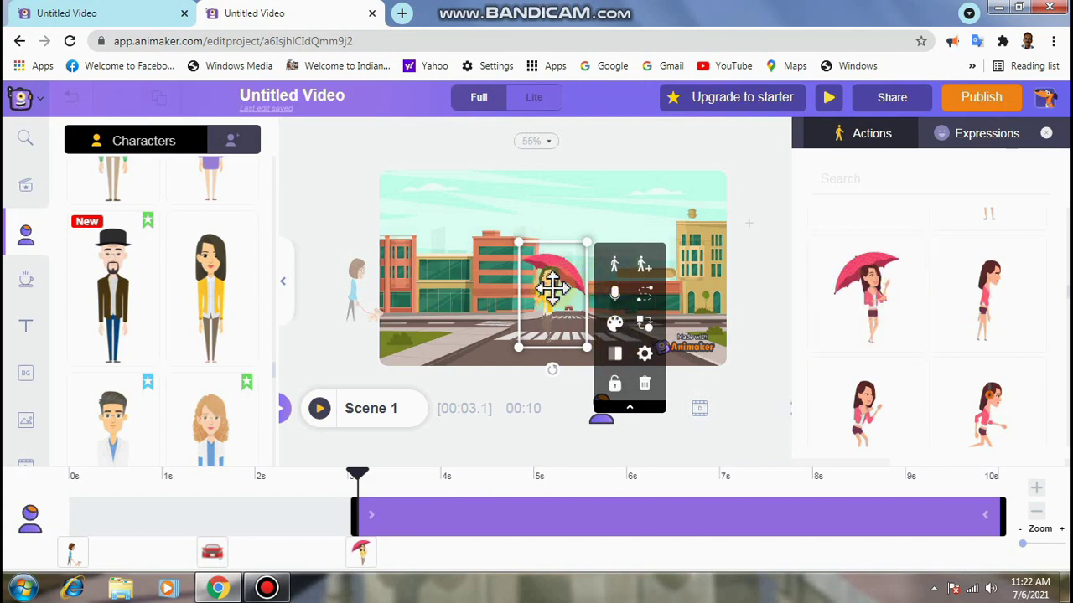
{"action": "left_click_drag", "start_coordinate": [551, 285], "coordinate": [685, 279]}
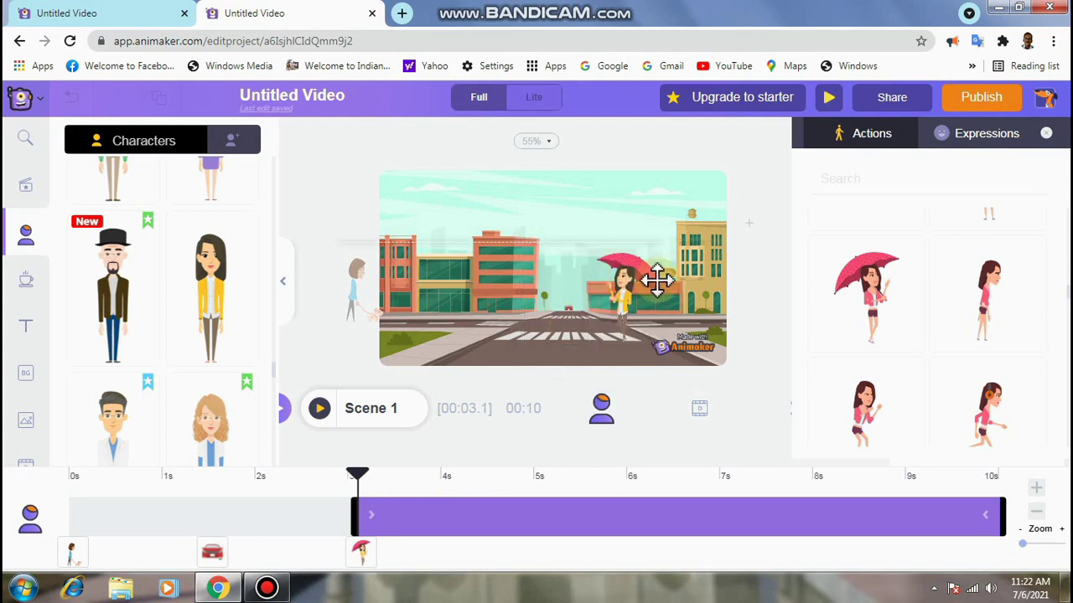
{"action": "mouse_move", "coordinate": [685, 278]}
{"action": "left_mouse_down"}
{"action": "mouse_move", "coordinate": [668, 279]}
{"action": "mouse_move", "coordinate": [759, 283]}
{"action": "left_mouse_up"}
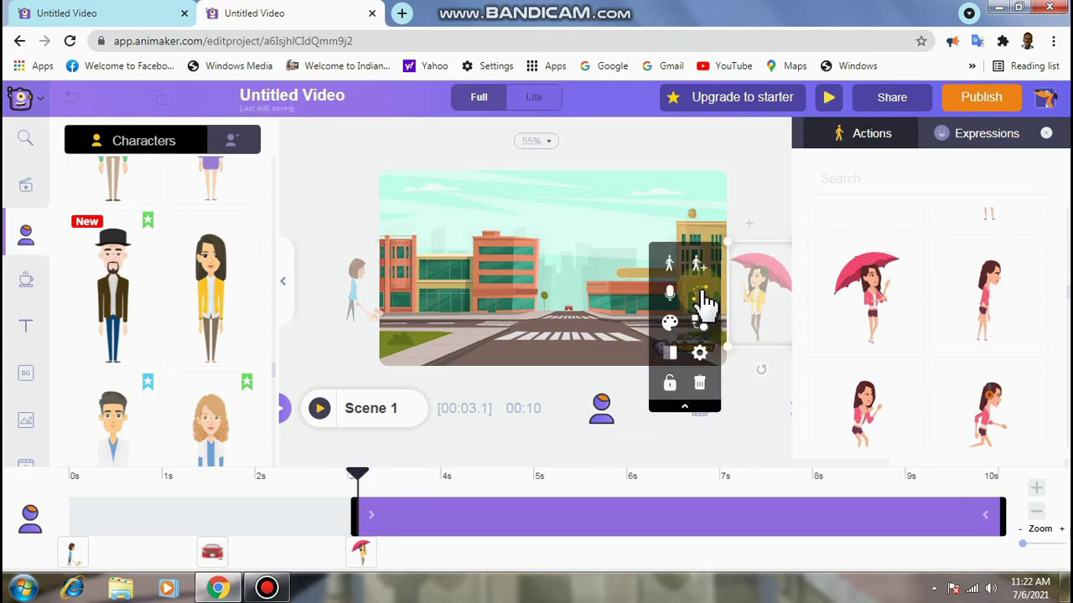
Apply a 6 s Smartmove path bringing the umbrella woman onto the right pavement, slightly smaller.
{"action": "left_click", "coordinate": [707, 307]}
{"action": "left_click", "coordinate": [472, 522]}
{"action": "left_click_drag", "start_coordinate": [556, 522], "coordinate": [650, 514]}
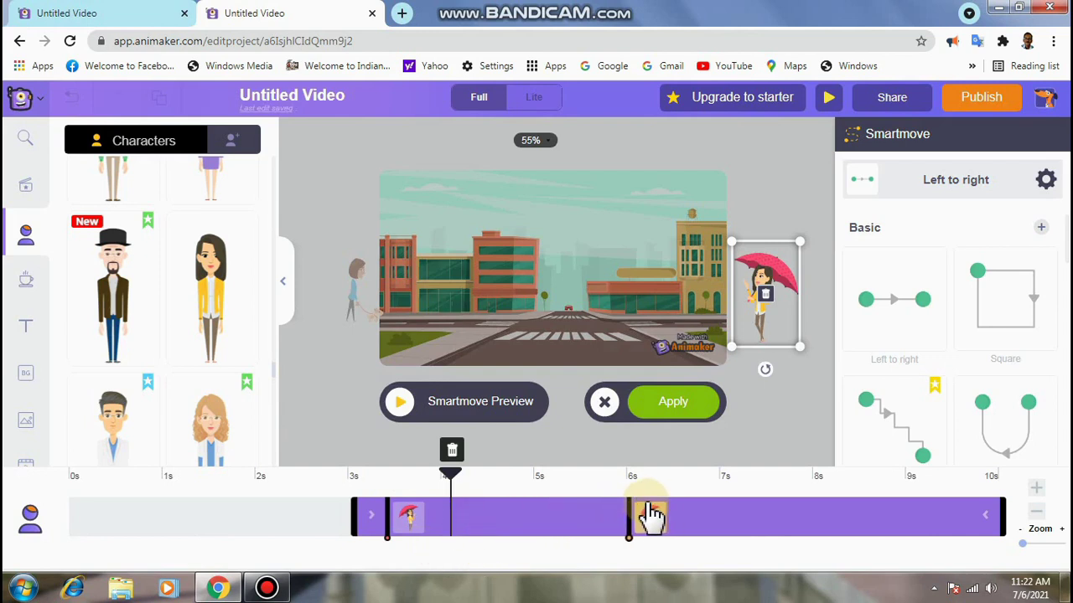
{"action": "left_click", "coordinate": [408, 526]}
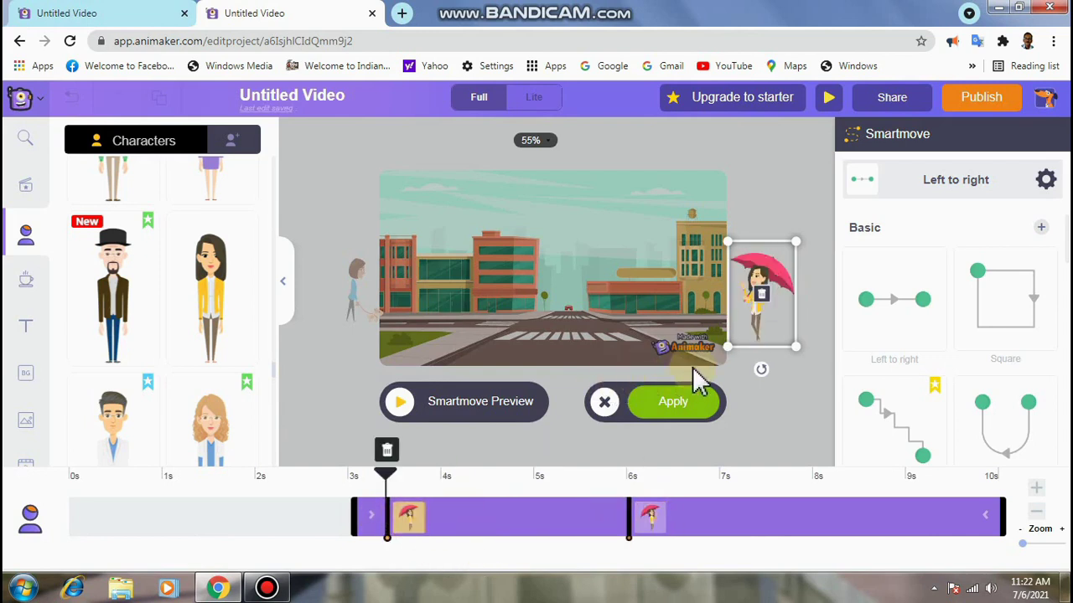
{"action": "left_click", "coordinate": [652, 521]}
{"action": "mouse_move", "coordinate": [738, 320]}
{"action": "left_mouse_down"}
{"action": "mouse_move", "coordinate": [683, 329]}
{"action": "mouse_move", "coordinate": [643, 316]}
{"action": "left_mouse_up"}
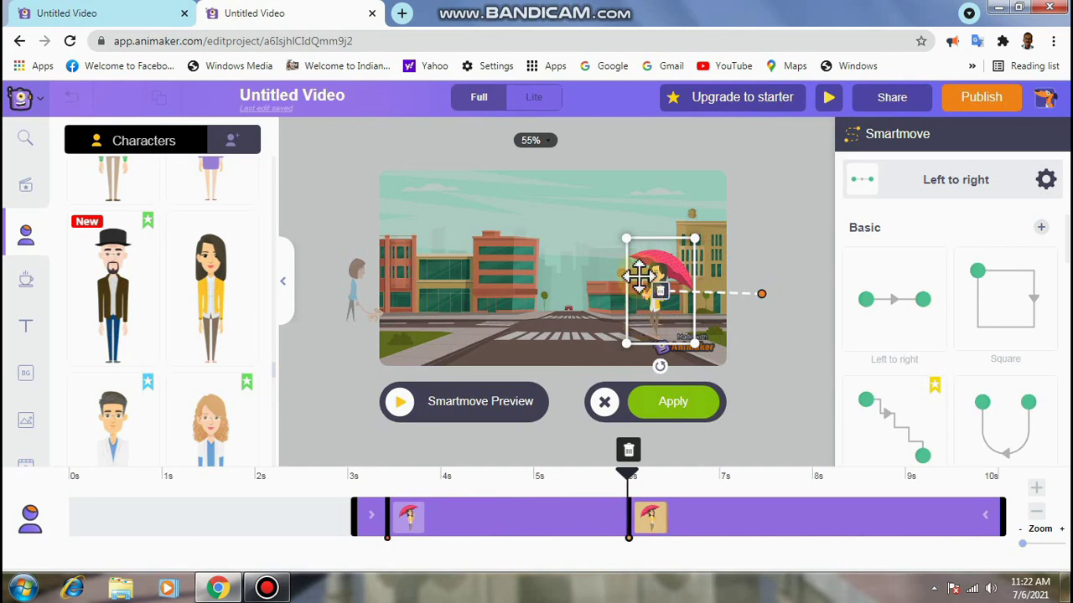
{"action": "left_click_drag", "start_coordinate": [623, 237], "coordinate": [629, 244]}
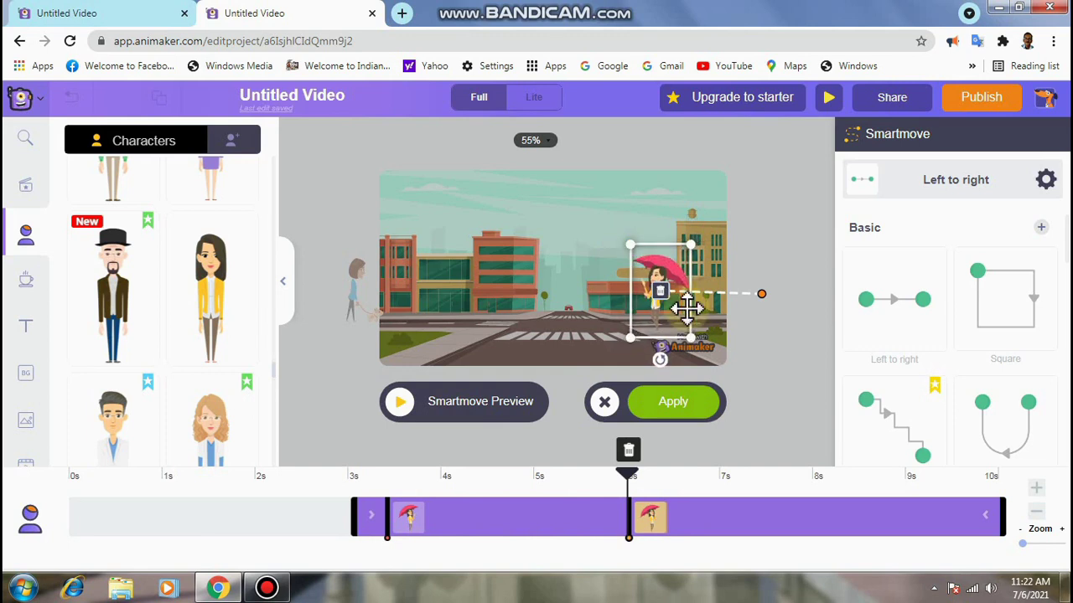
{"action": "left_click_drag", "start_coordinate": [663, 317], "coordinate": [660, 321]}
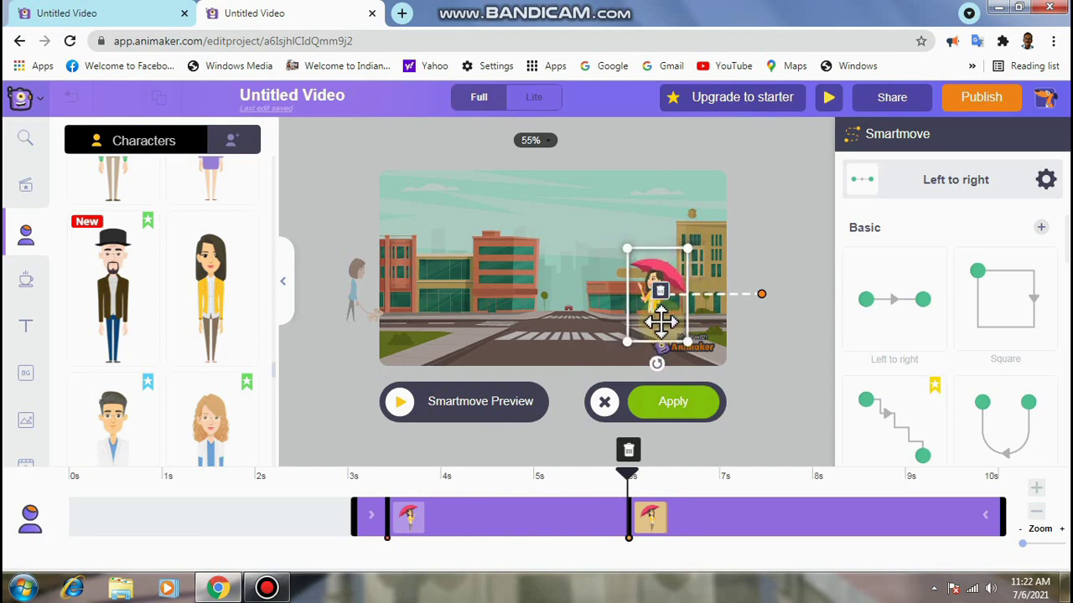
{"action": "left_click", "coordinate": [666, 404]}
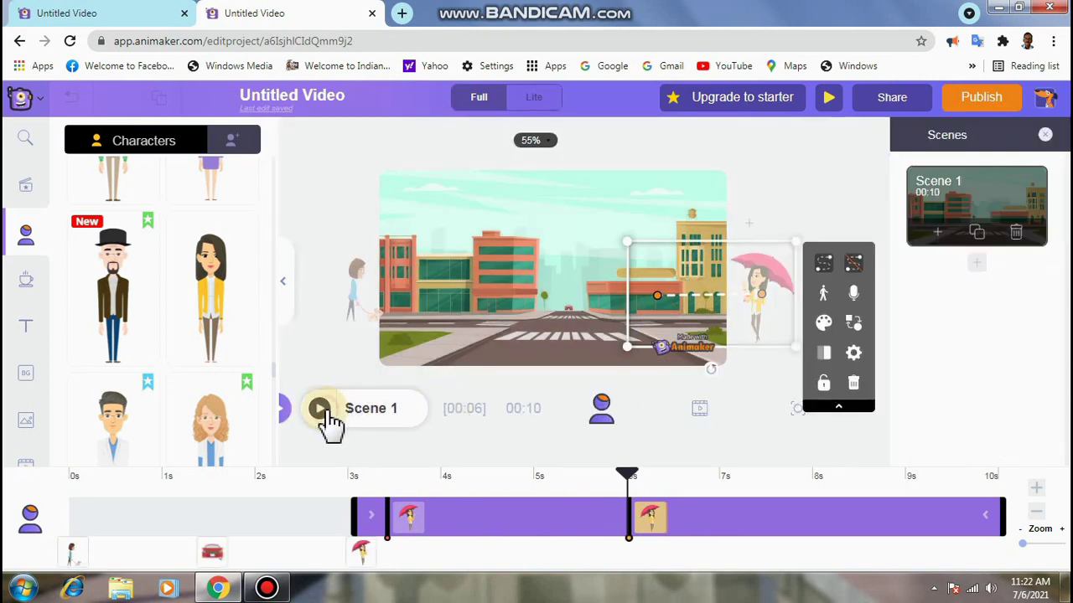
{"action": "left_click", "coordinate": [320, 409]}
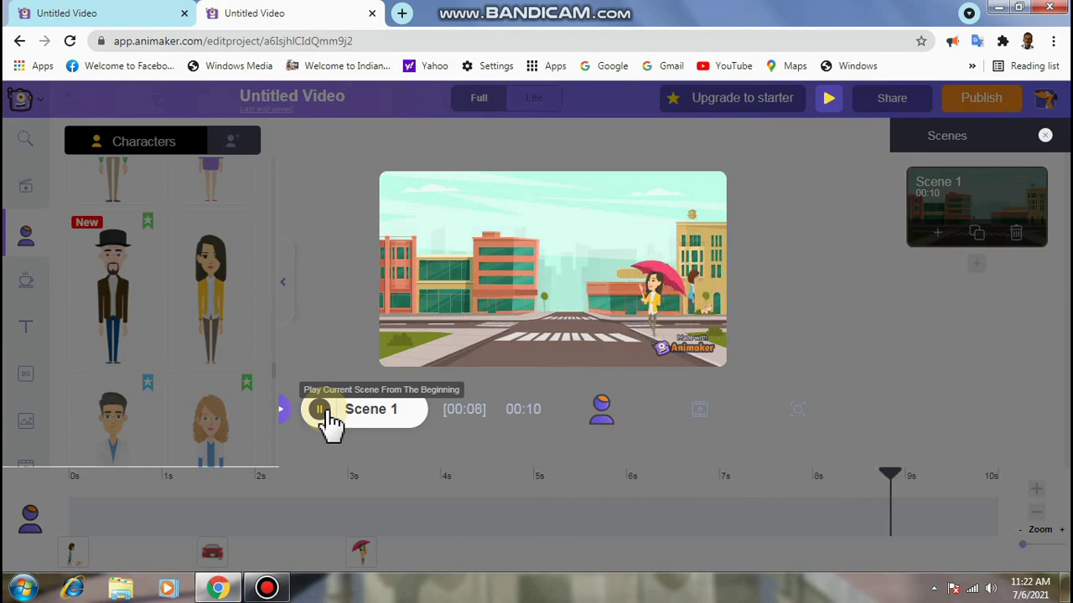
{"action": "left_click", "coordinate": [329, 412]}
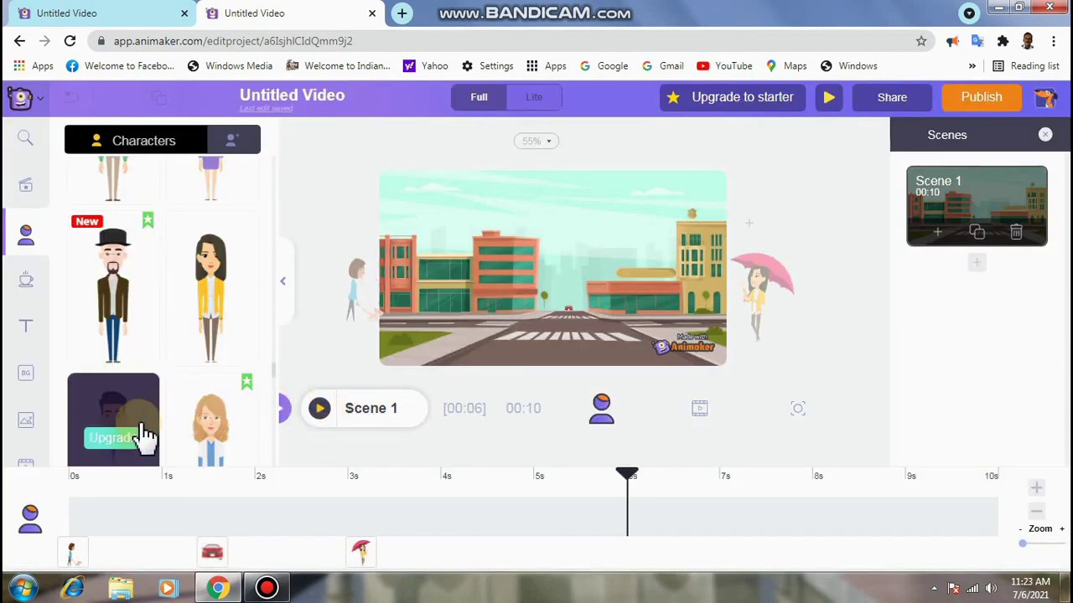
Add the yellow-shirt boy, shrink him beside the left building, and browse his Actions list.
{"action": "scroll", "coordinate": [139, 436], "scroll_direction": "down", "scroll_amount": 3}
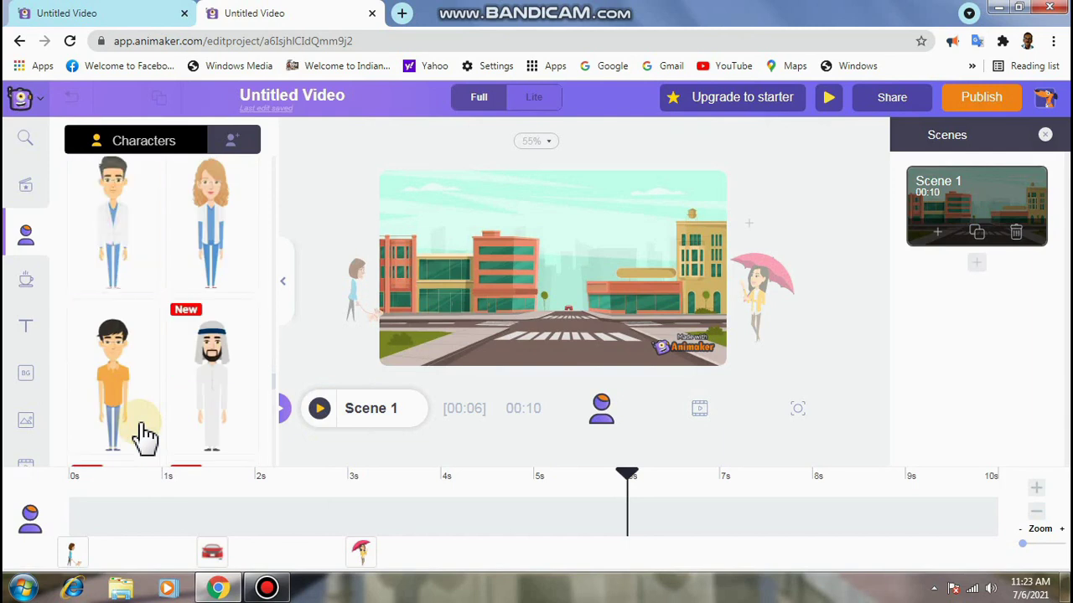
{"action": "left_click", "coordinate": [116, 387]}
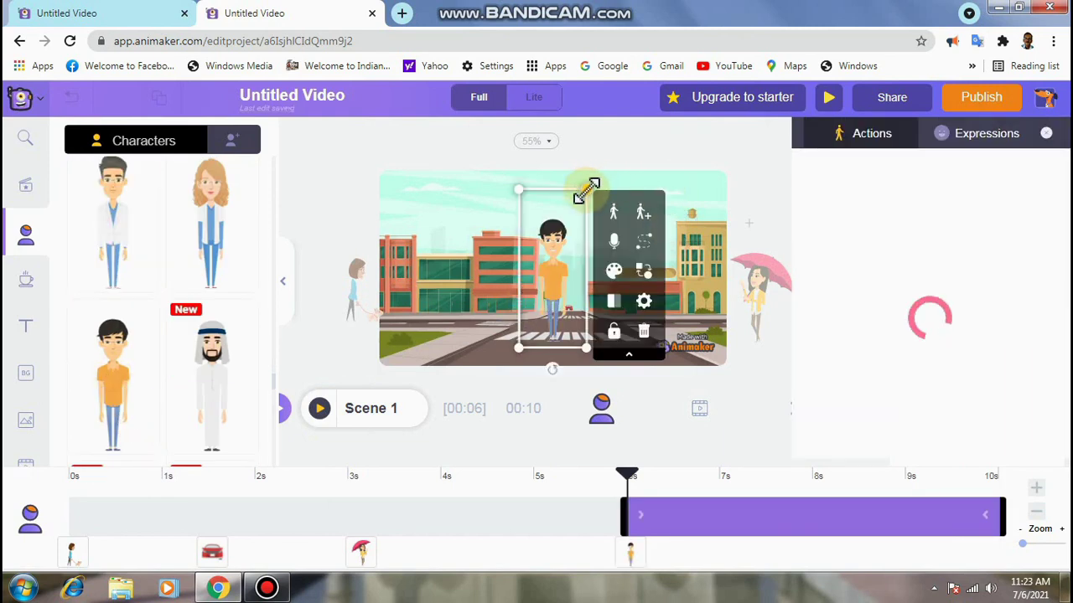
{"action": "left_click_drag", "start_coordinate": [586, 191], "coordinate": [560, 249]}
{"action": "left_click_drag", "start_coordinate": [543, 300], "coordinate": [410, 299]}
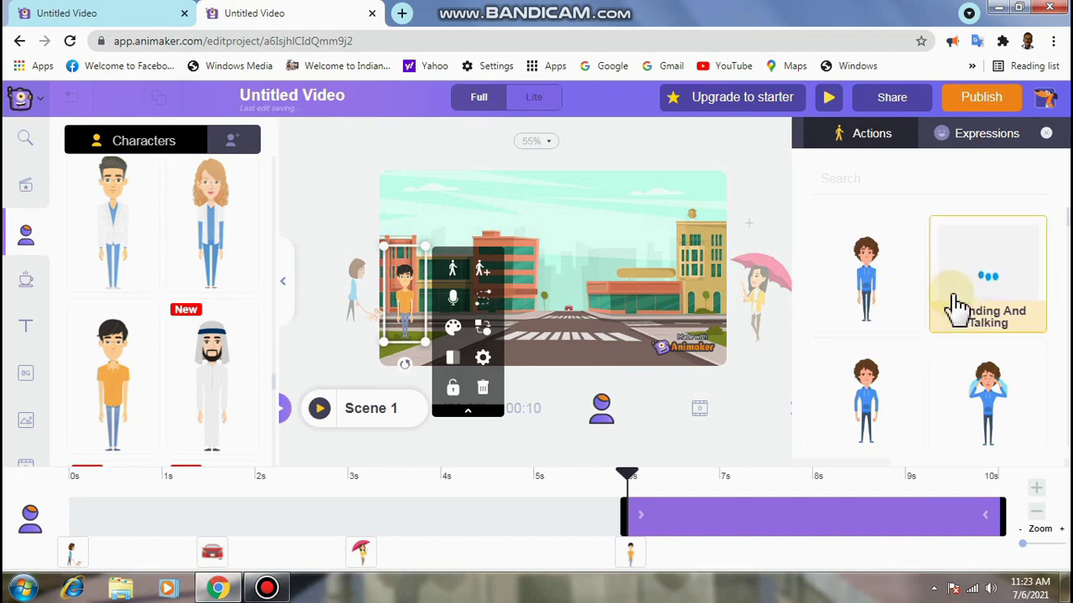
{"action": "scroll", "coordinate": [955, 302], "scroll_direction": "down", "scroll_amount": 5}
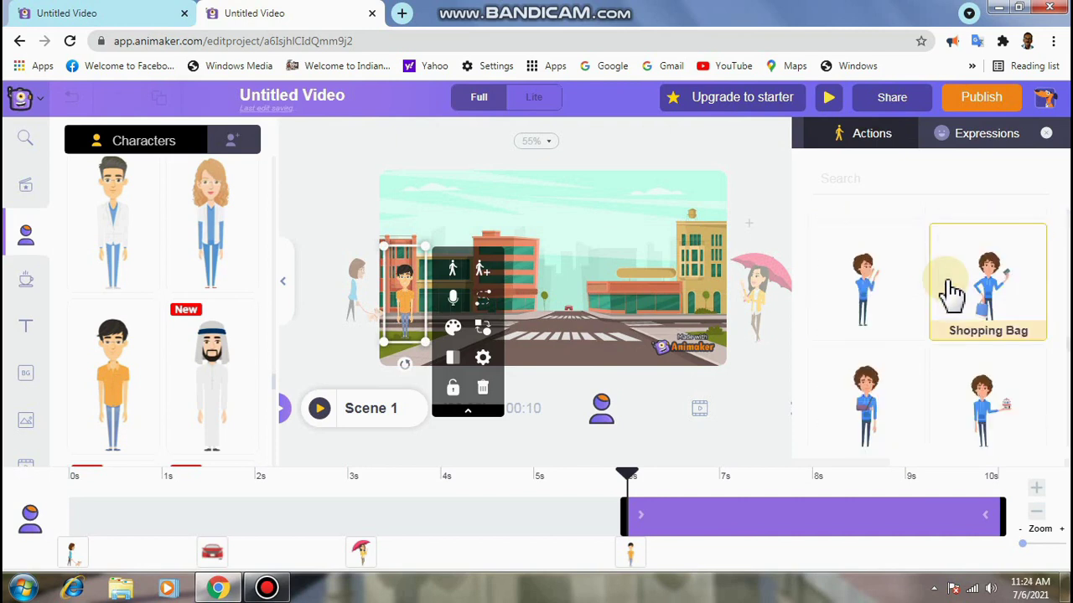
{"action": "scroll", "coordinate": [951, 294], "scroll_direction": "down", "scroll_amount": 2}
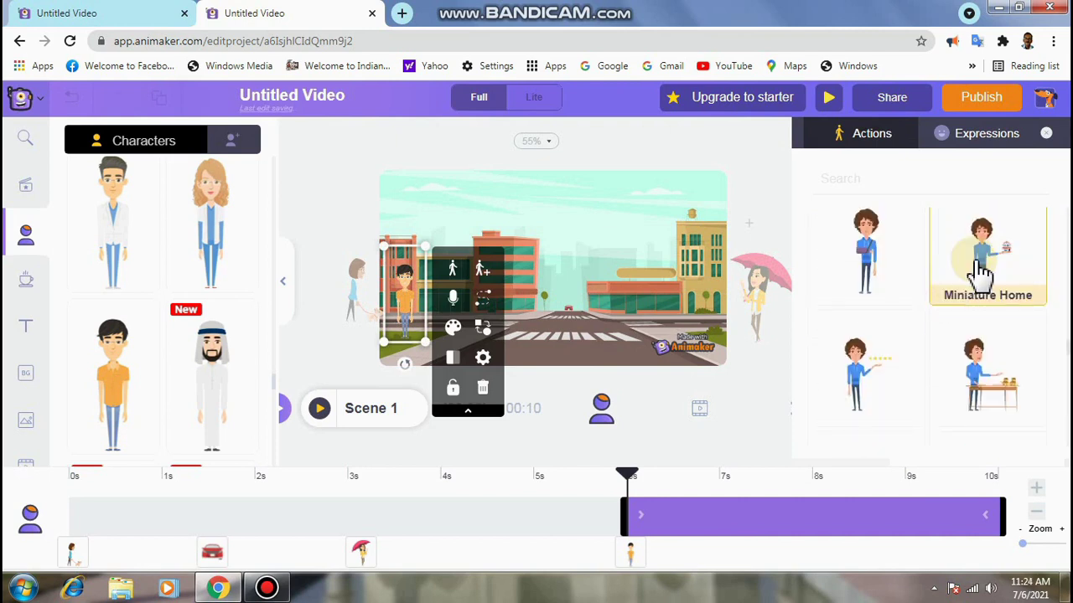
{"action": "scroll", "coordinate": [981, 272], "scroll_direction": "down", "scroll_amount": 2}
{"action": "scroll", "coordinate": [980, 273], "scroll_direction": "down", "scroll_amount": 1}
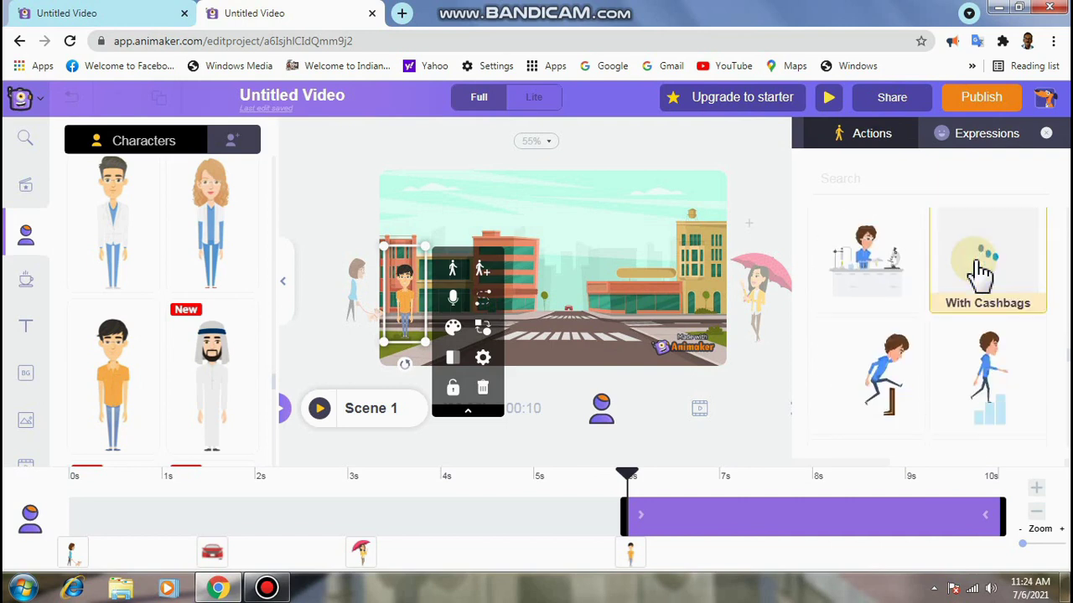
{"action": "scroll", "coordinate": [981, 274], "scroll_direction": "down", "scroll_amount": 2}
{"action": "scroll", "coordinate": [980, 272], "scroll_direction": "down", "scroll_amount": 2}
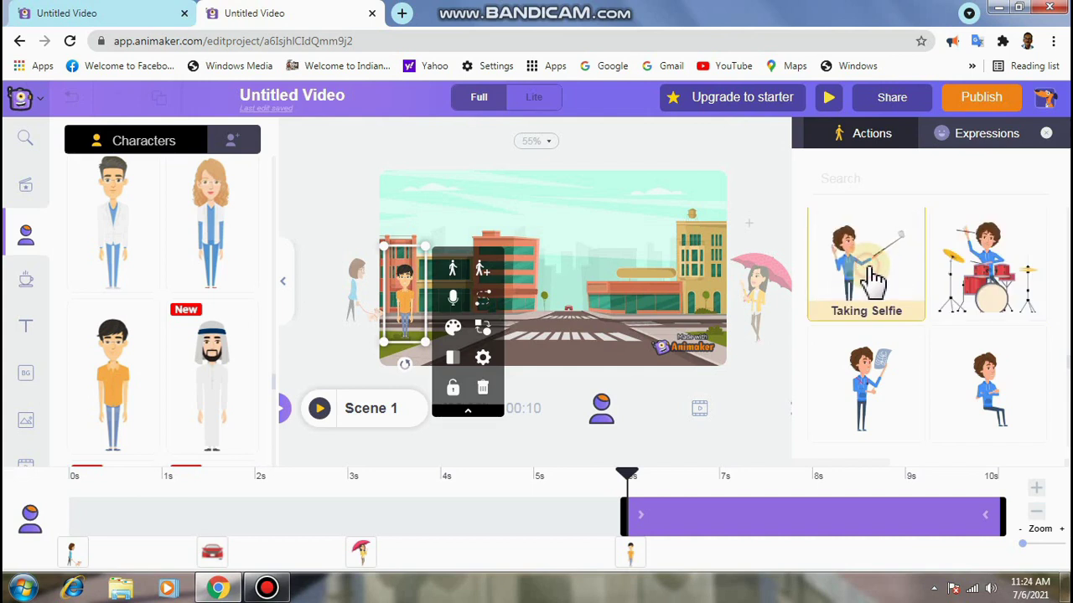
Give the boy the selfie action and stretch his timeline bar from 0 s to 10 s.
{"action": "left_click", "coordinate": [872, 279]}
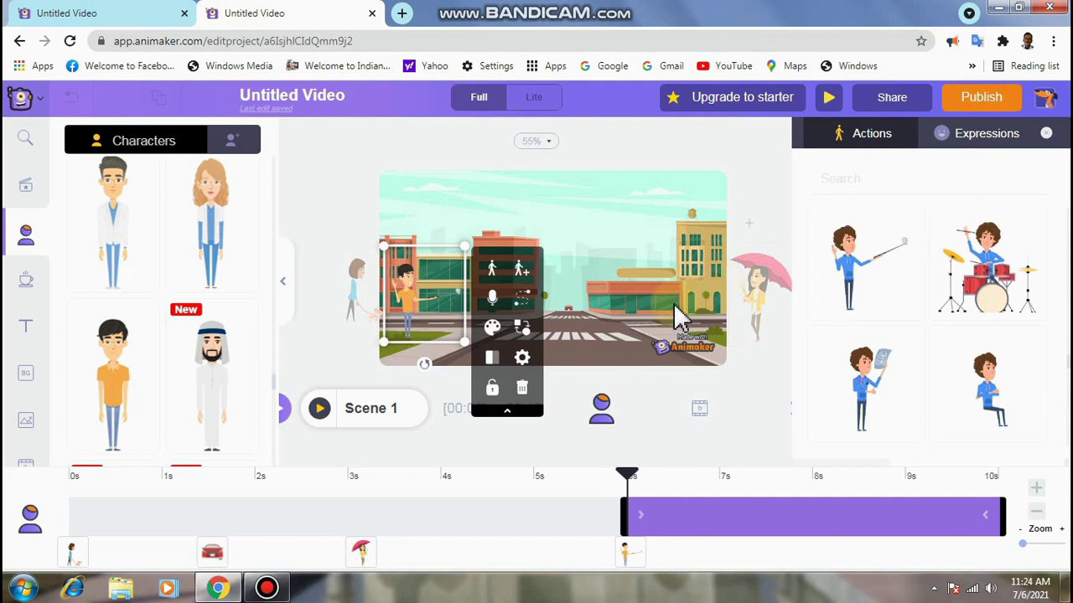
{"action": "left_click", "coordinate": [683, 513]}
{"action": "left_click_drag", "start_coordinate": [687, 514], "coordinate": [120, 511]}
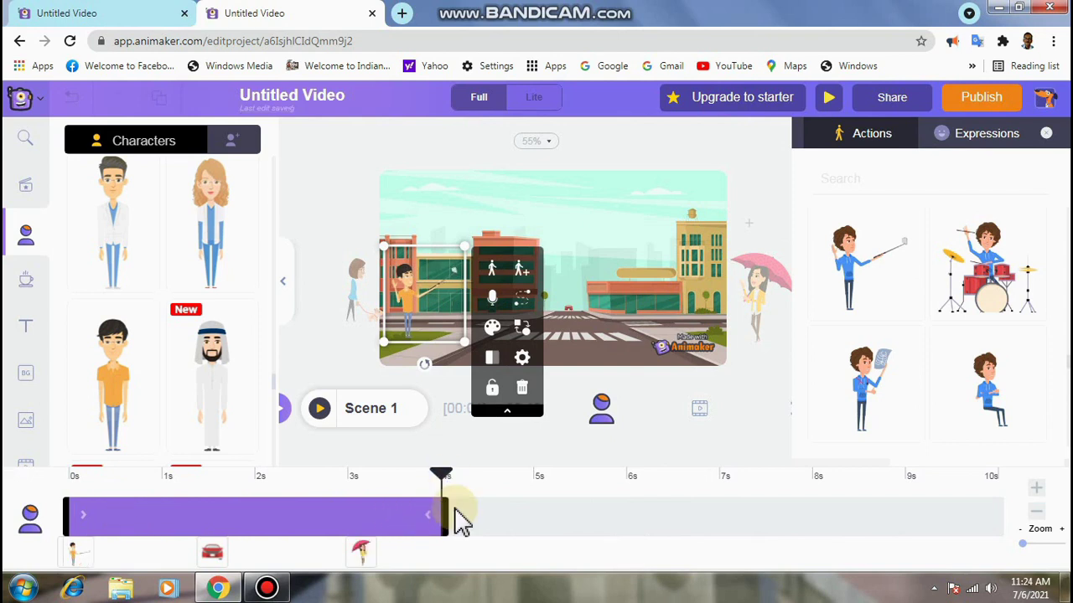
{"action": "left_click_drag", "start_coordinate": [457, 513], "coordinate": [1022, 511]}
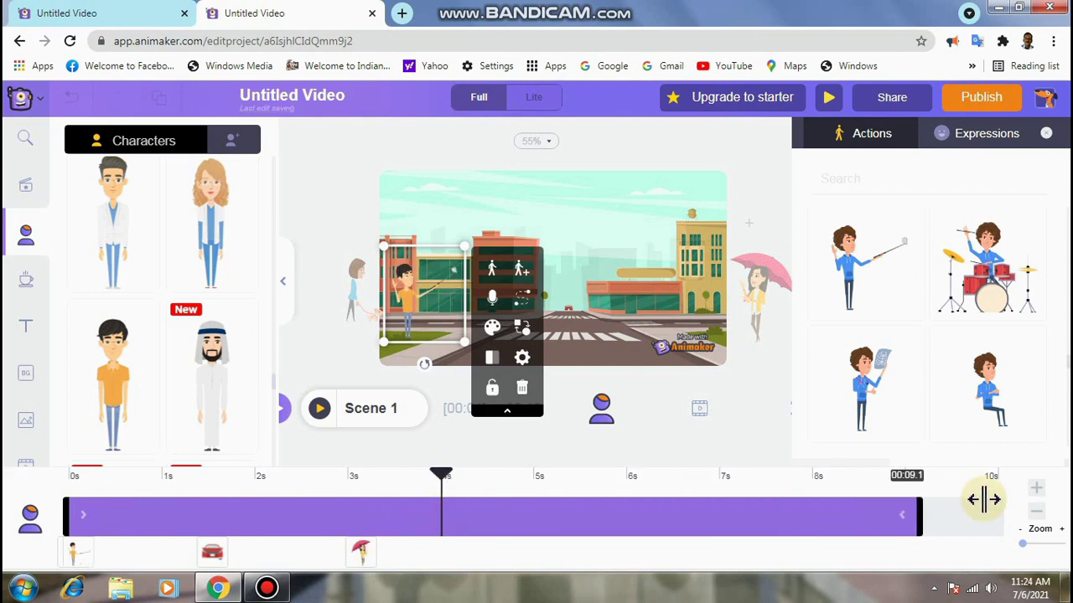
Deselect the boy, then play and stop a preview of Scene 1.
{"action": "left_click", "coordinate": [457, 256]}
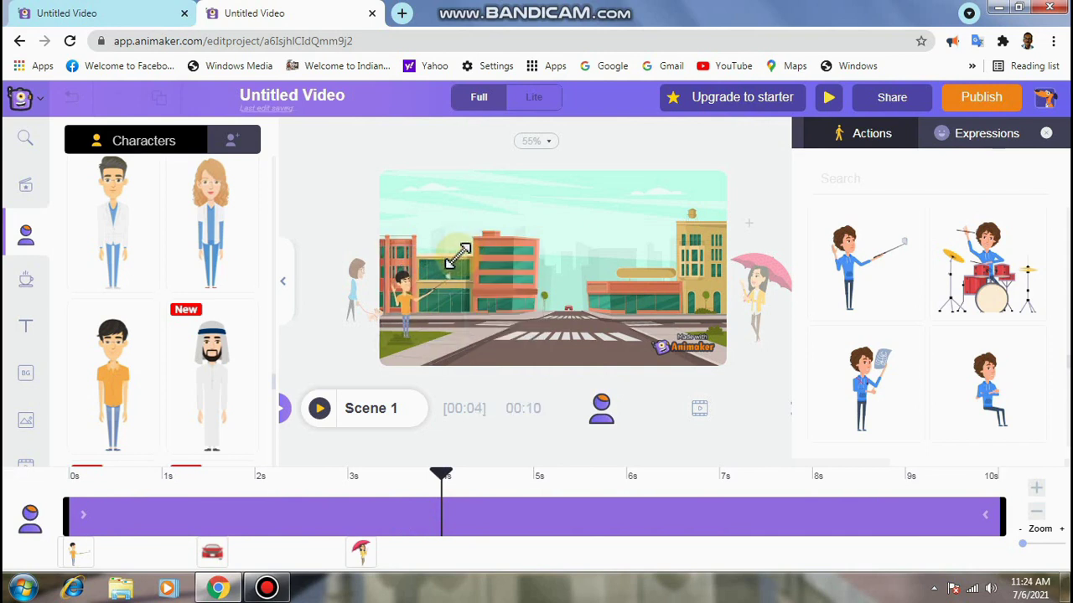
{"action": "left_click", "coordinate": [457, 256]}
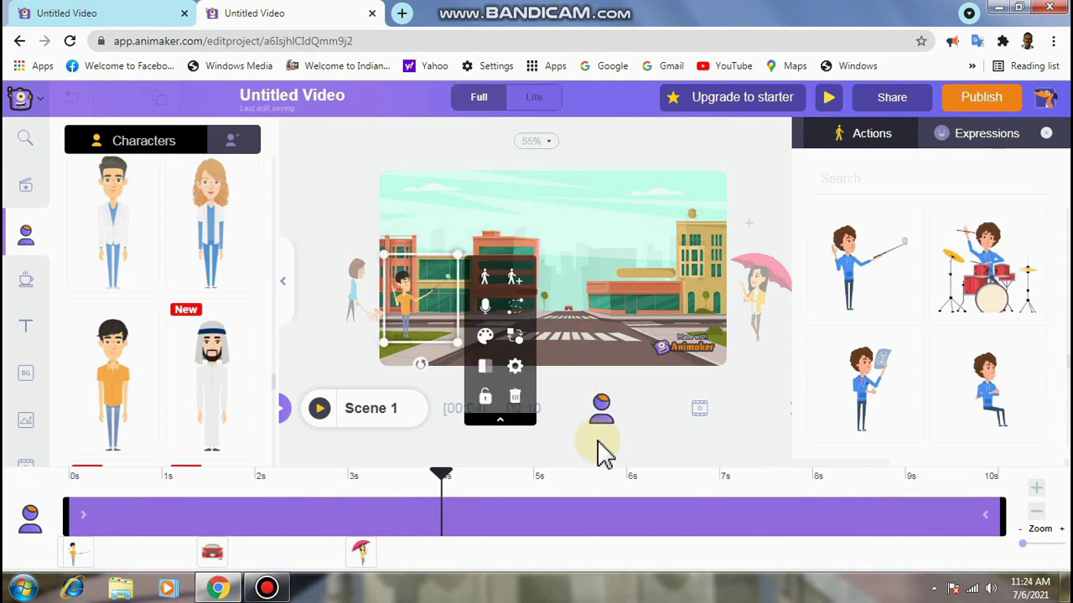
{"action": "left_click", "coordinate": [759, 418]}
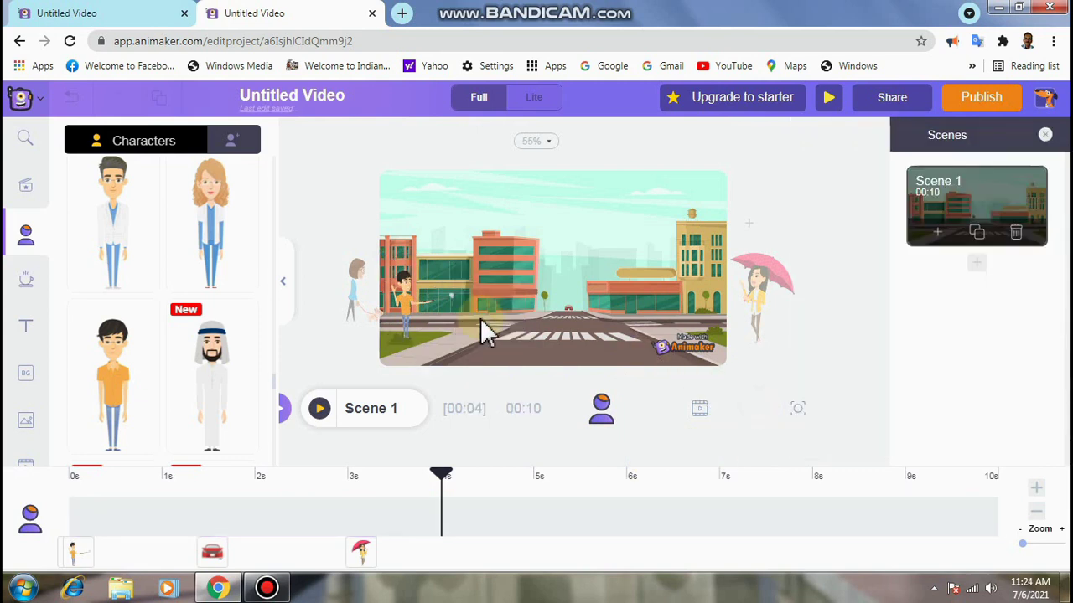
{"action": "left_click", "coordinate": [320, 408]}
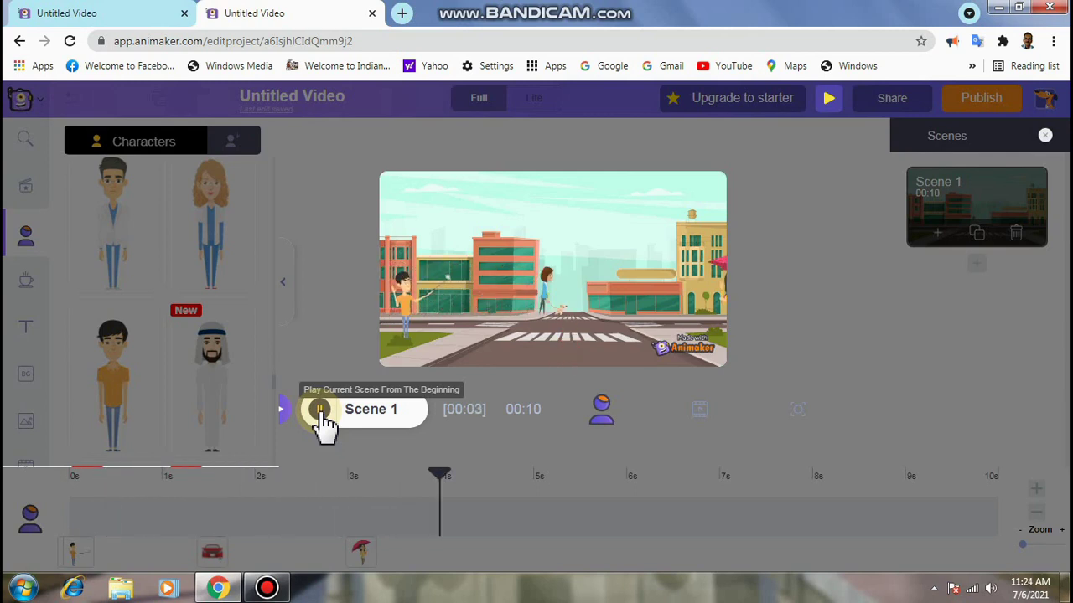
{"action": "left_click", "coordinate": [321, 410]}
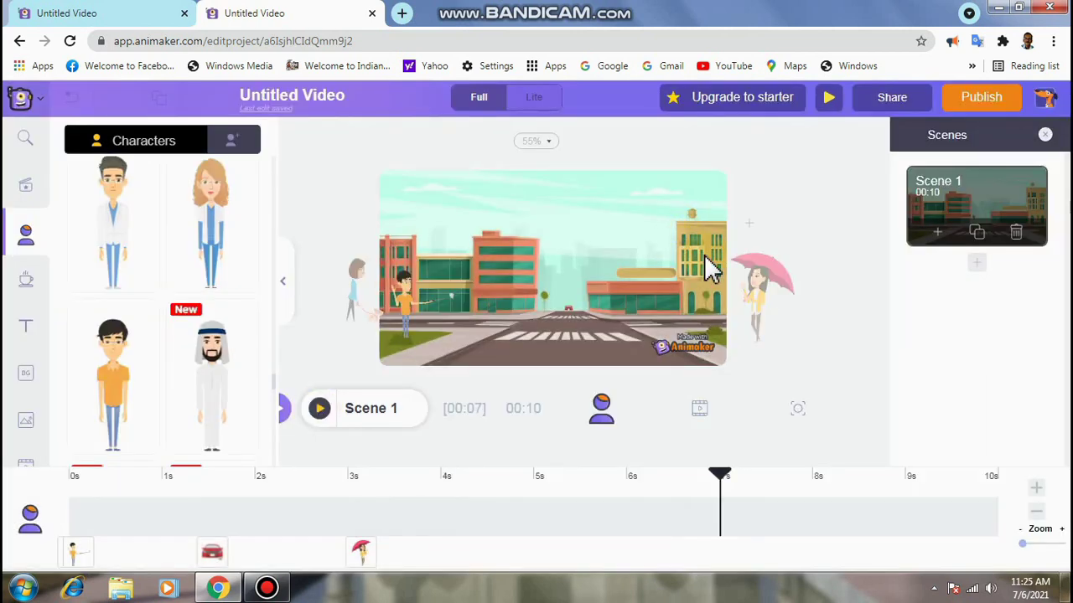
{"action": "left_click", "coordinate": [796, 410]}
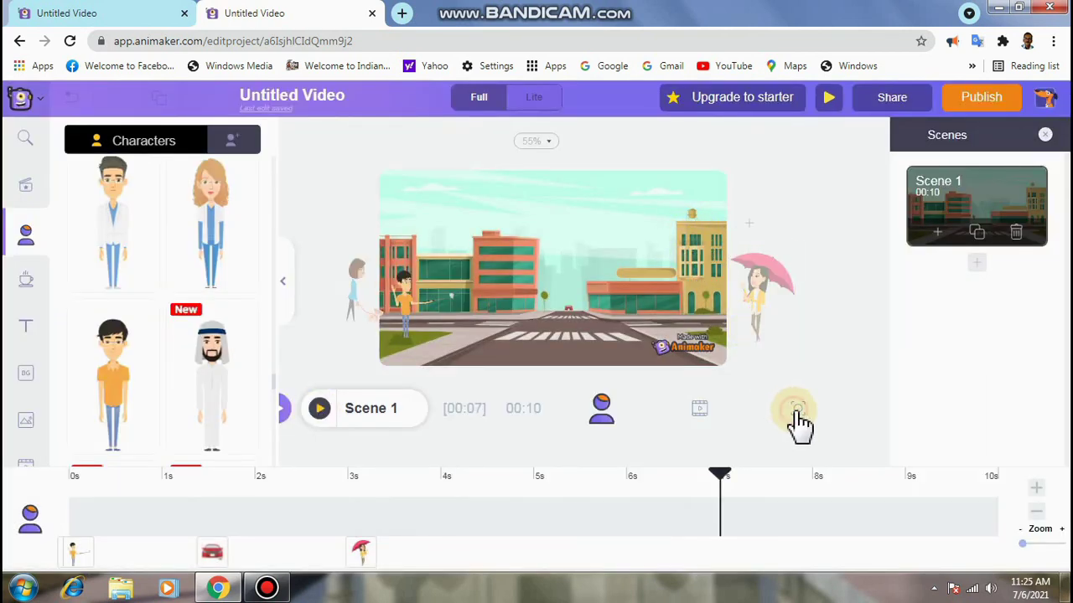
Add a Dynamic Camera at 7 s zooming toward the upper-right building, plus another camera block near 9 s.
{"action": "left_click", "coordinate": [722, 450]}
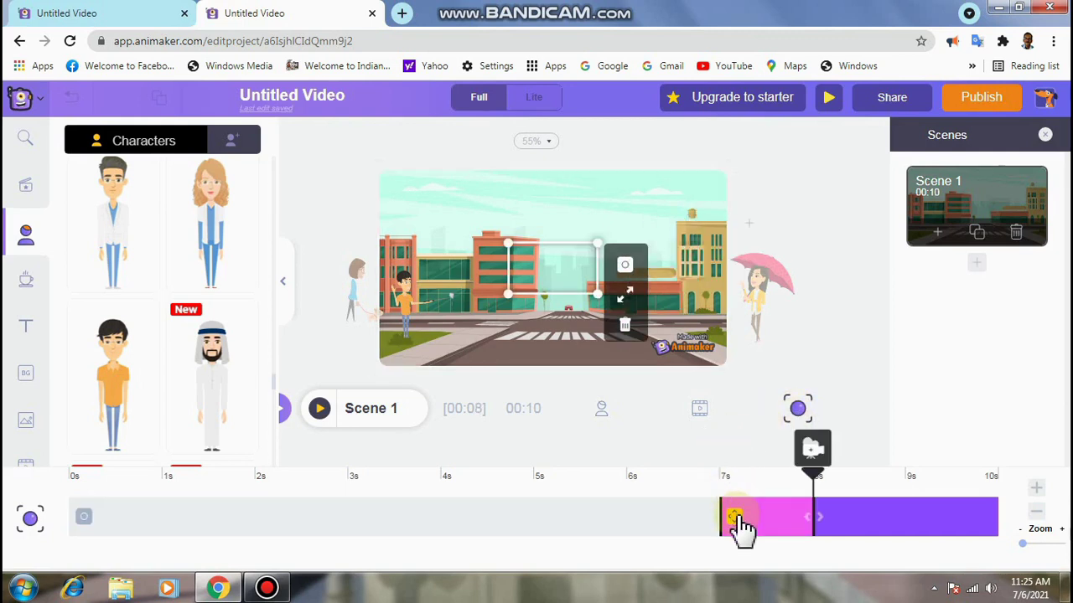
{"action": "left_click", "coordinate": [735, 518]}
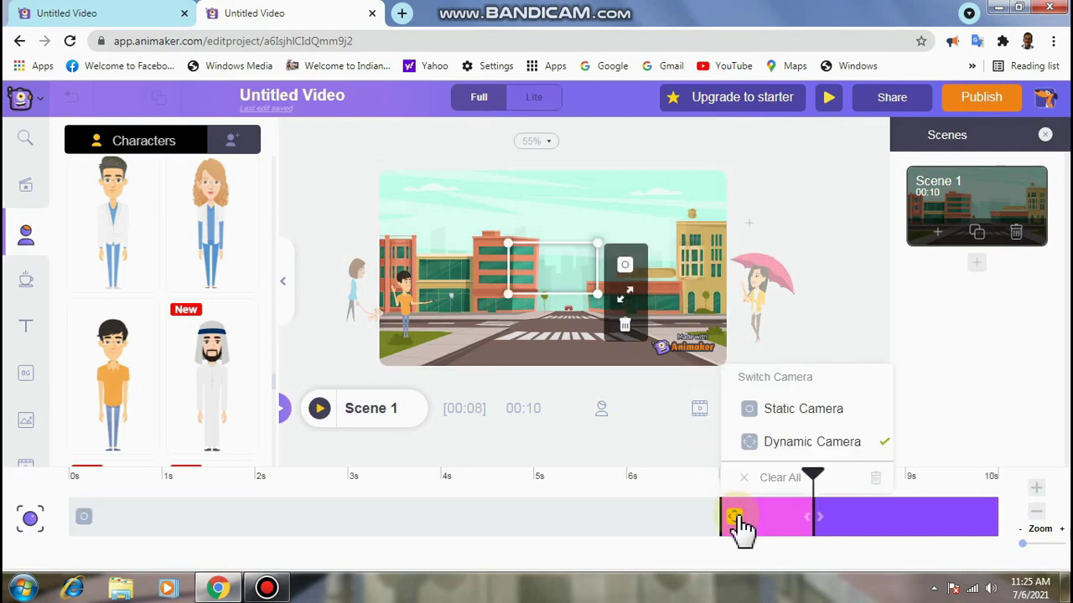
{"action": "left_click", "coordinate": [789, 447]}
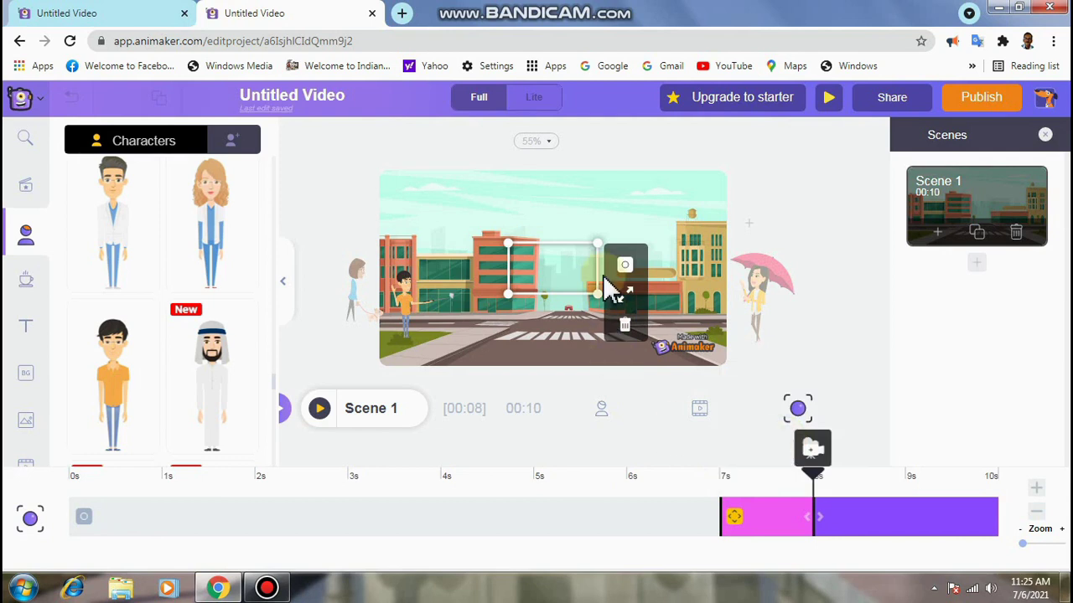
{"action": "left_click_drag", "start_coordinate": [551, 268], "coordinate": [685, 238]}
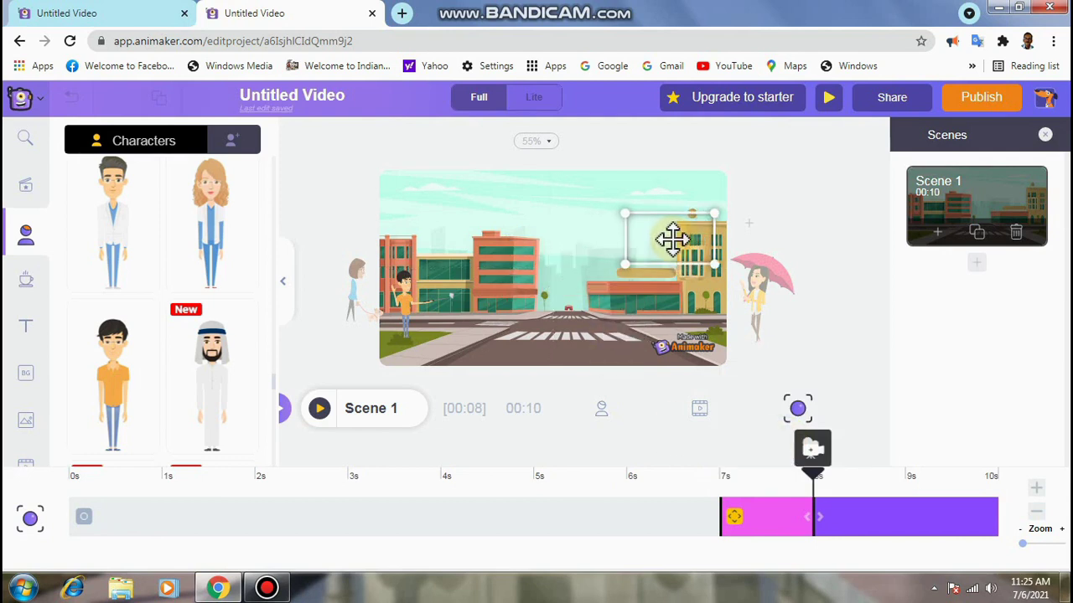
{"action": "left_click_drag", "start_coordinate": [642, 265], "coordinate": [686, 245]}
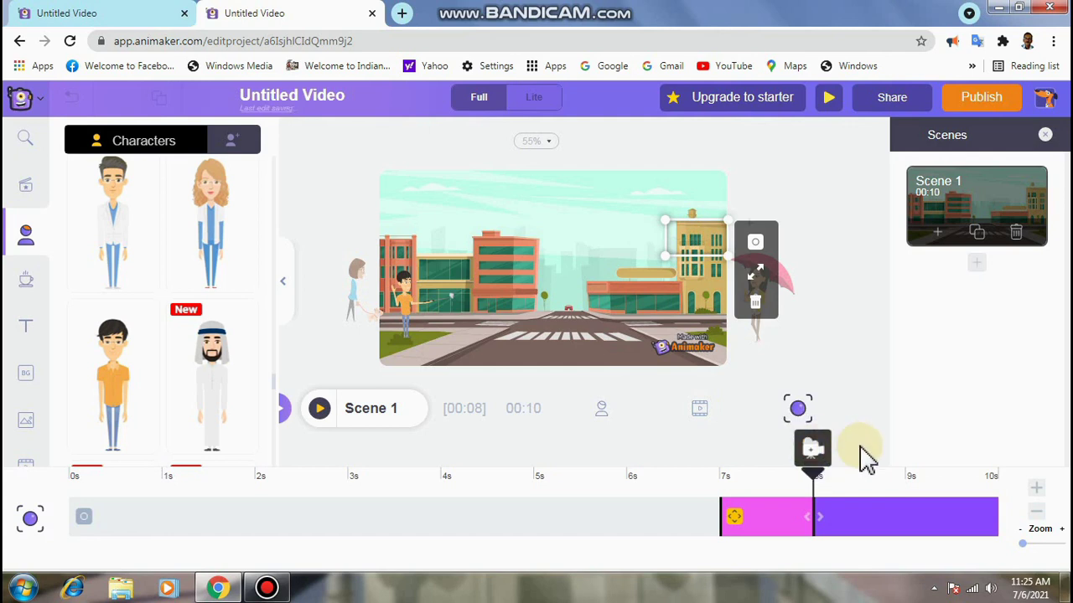
{"action": "left_click_drag", "start_coordinate": [812, 474], "coordinate": [915, 482]}
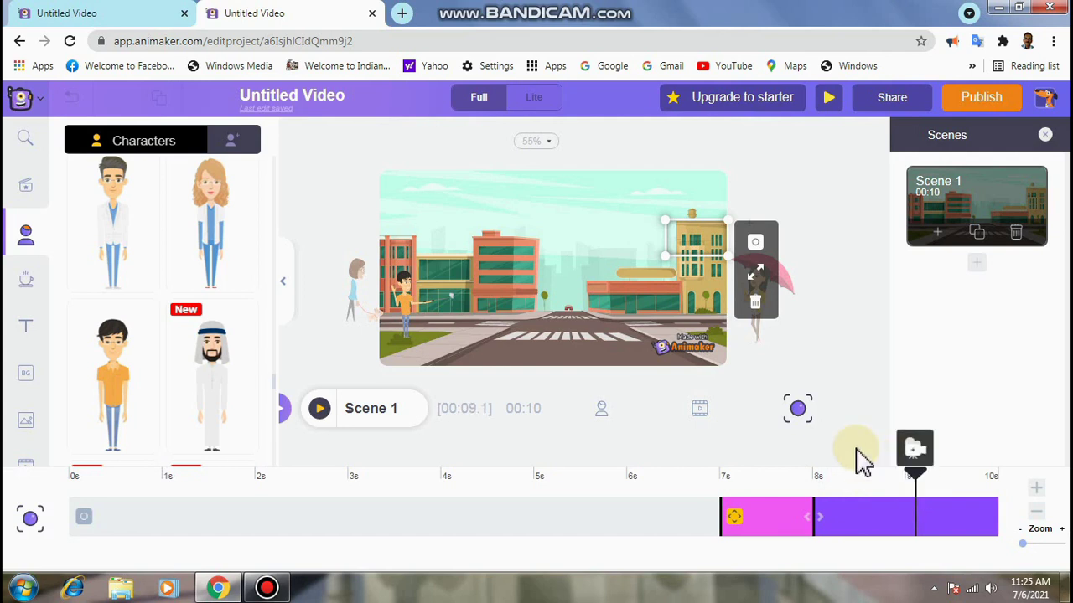
{"action": "left_click", "coordinate": [914, 452]}
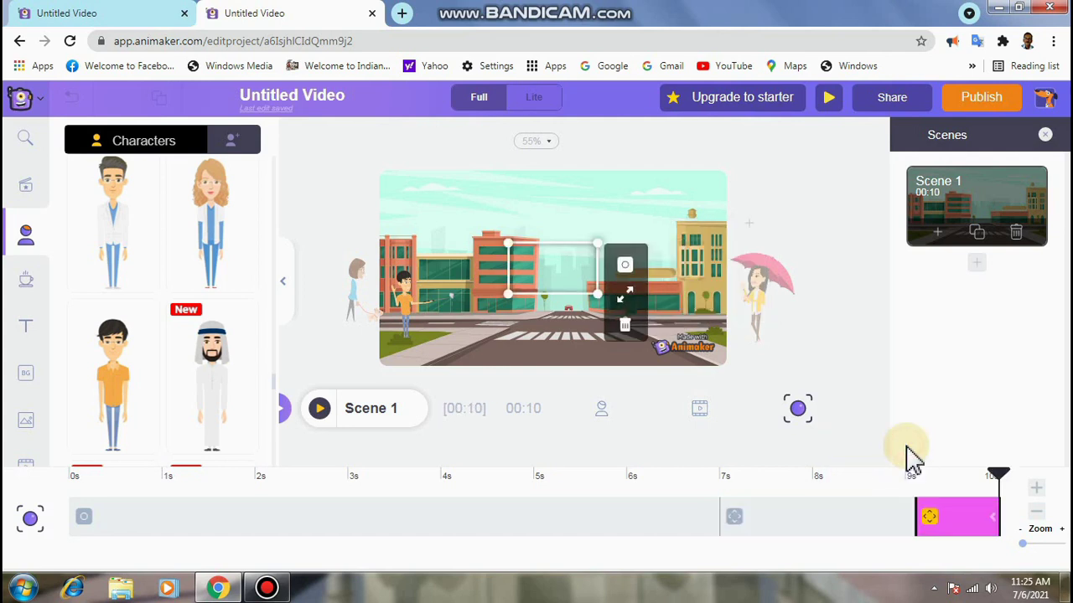
Make the last camera block a Static Camera framed on the upper-right corner building.
{"action": "left_click", "coordinate": [932, 507]}
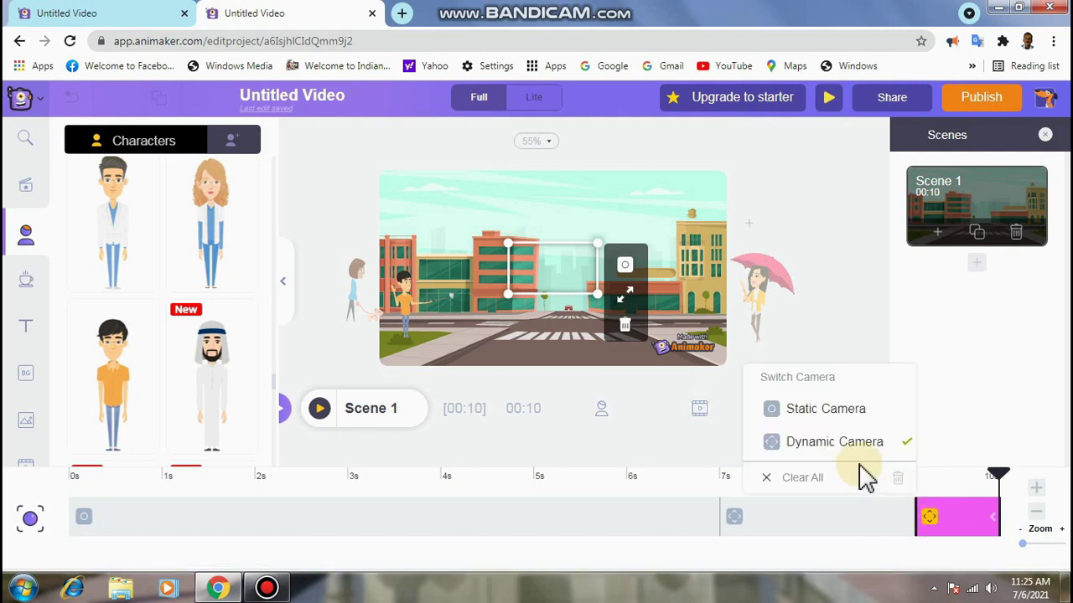
{"action": "left_click", "coordinate": [840, 412]}
{"action": "mouse_move", "coordinate": [555, 277]}
{"action": "left_mouse_down"}
{"action": "mouse_move", "coordinate": [685, 243]}
{"action": "mouse_move", "coordinate": [658, 266]}
{"action": "mouse_move", "coordinate": [686, 248]}
{"action": "left_mouse_up"}
{"action": "left_click", "coordinate": [665, 245]}
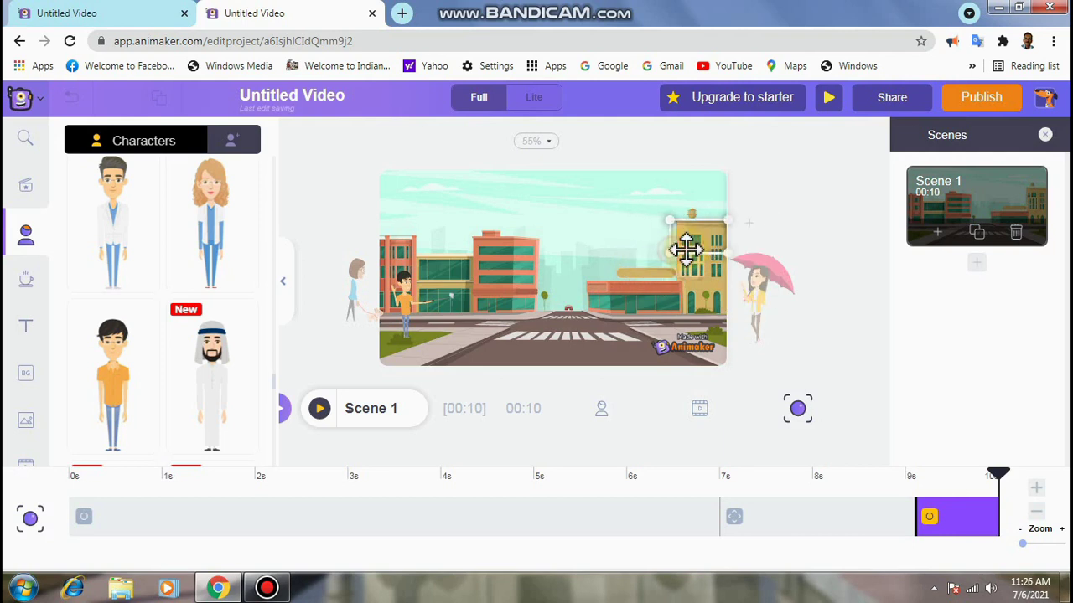
{"action": "left_click", "coordinate": [686, 250]}
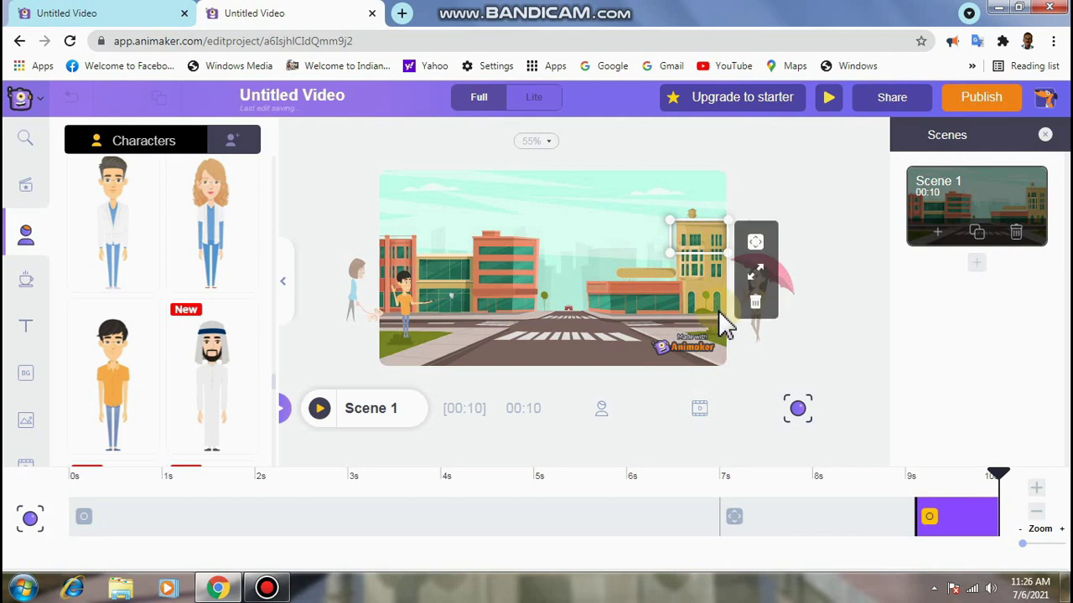
{"action": "left_click", "coordinate": [669, 255]}
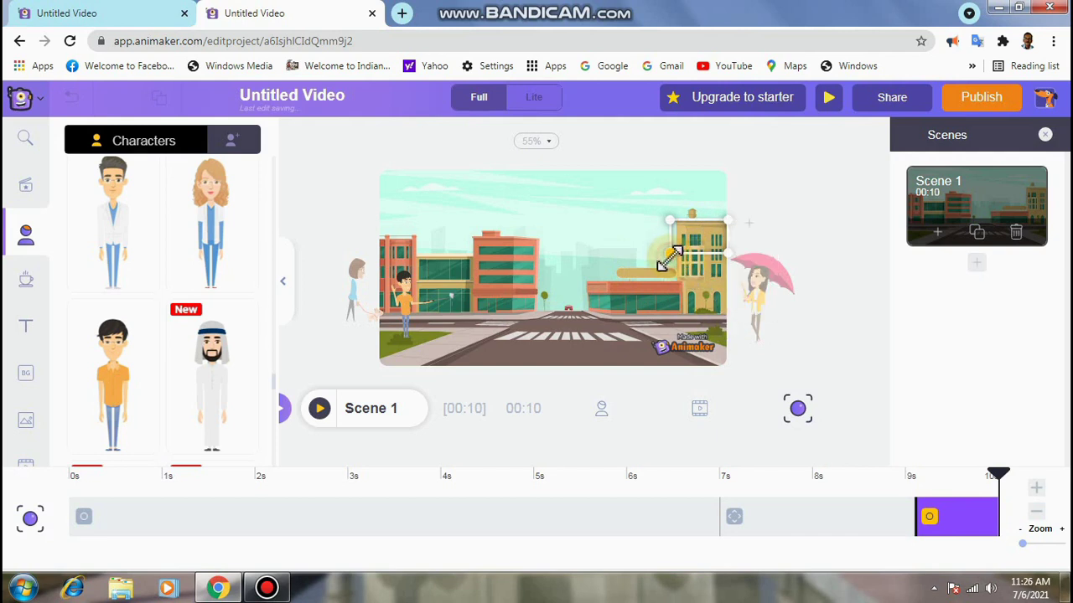
{"action": "left_click", "coordinate": [797, 409]}
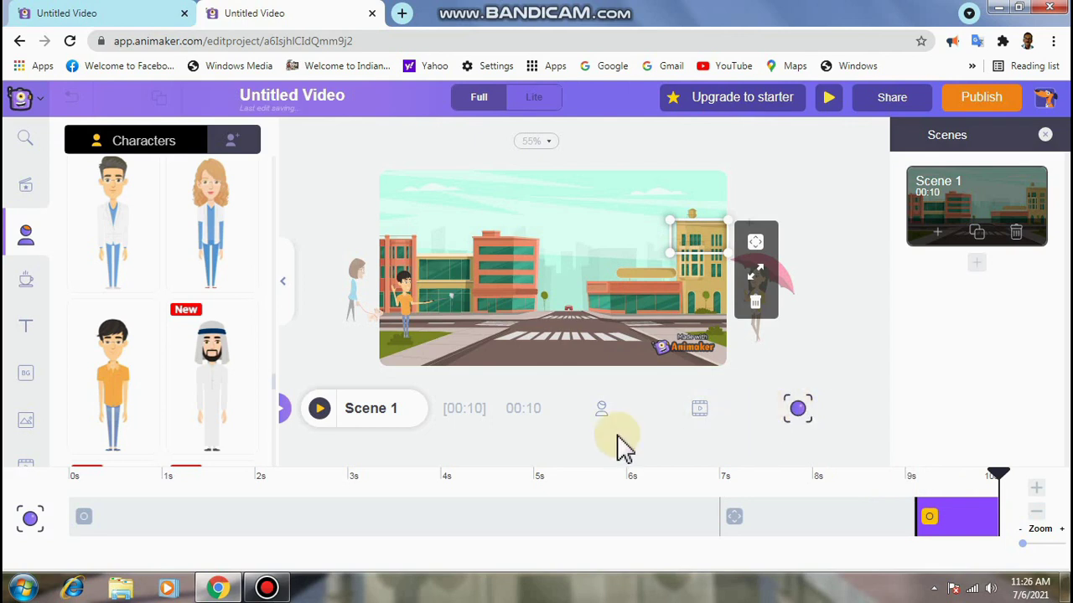
Play Scene 1 to preview the camera close-up.
{"action": "left_click", "coordinate": [321, 408]}
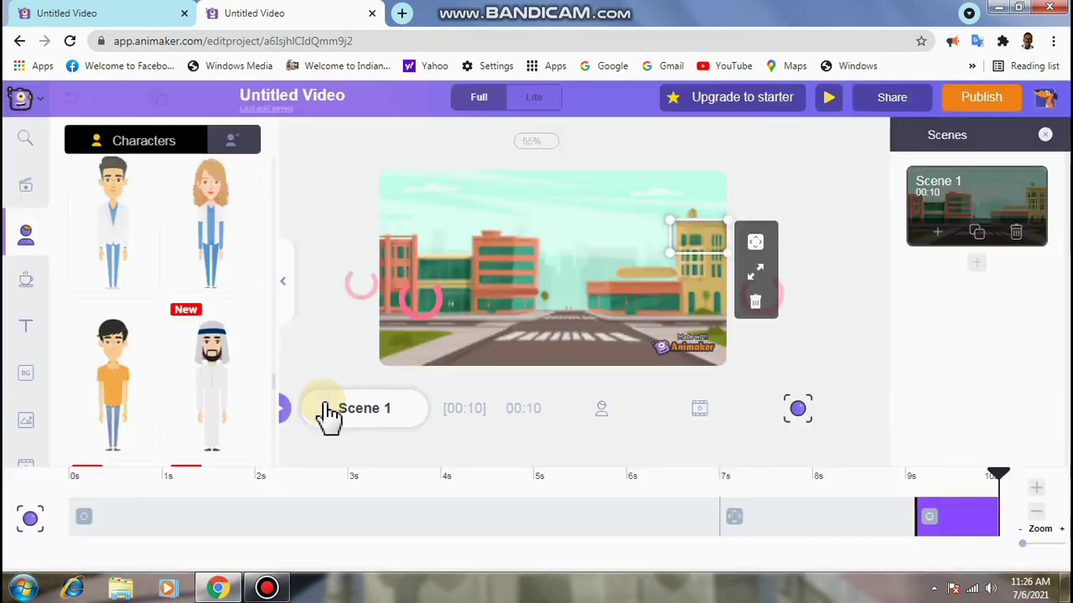
{"action": "scroll", "coordinate": [52, 336], "scroll_direction": "down", "scroll_amount": 2}
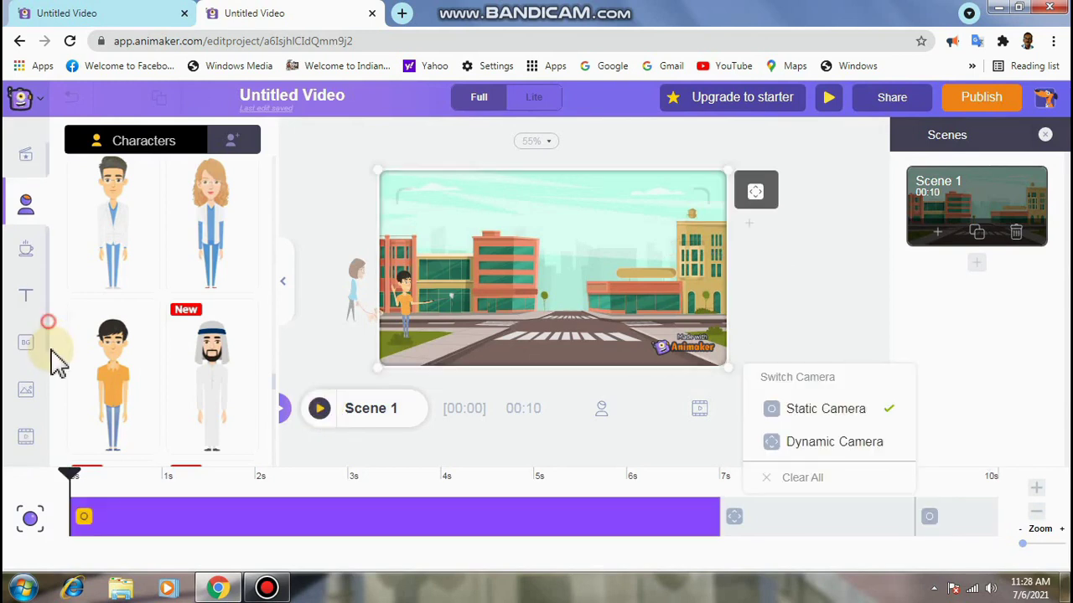
{"action": "scroll", "coordinate": [52, 358], "scroll_direction": "down", "scroll_amount": 1}
Add 'Home Sweet Home' as background music, lower its volume, and preview the scene.
{"action": "left_click", "coordinate": [34, 401]}
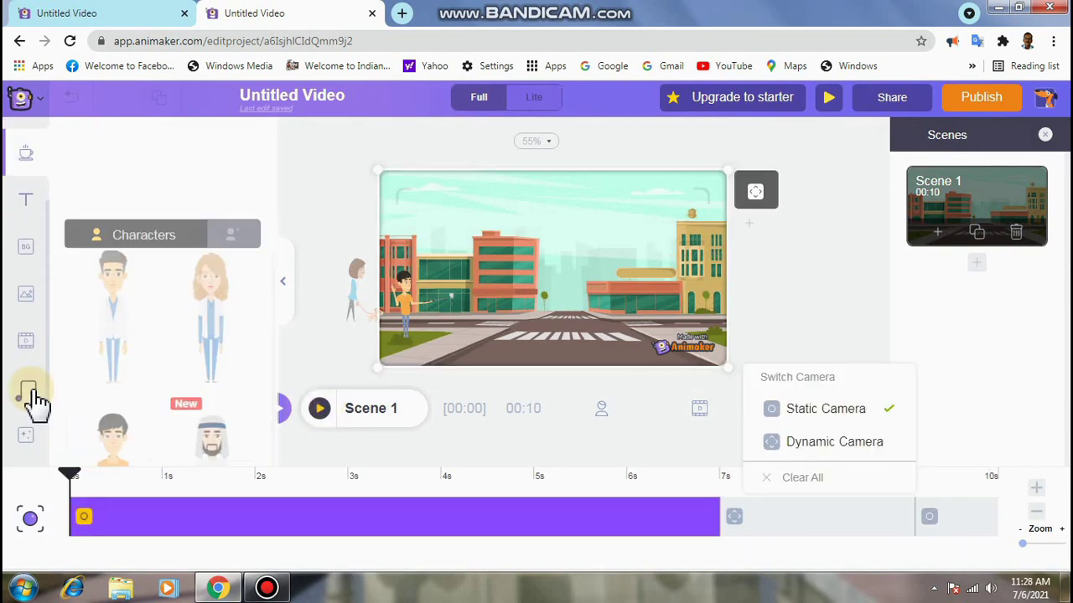
{"action": "mouse_move", "coordinate": [117, 410]}
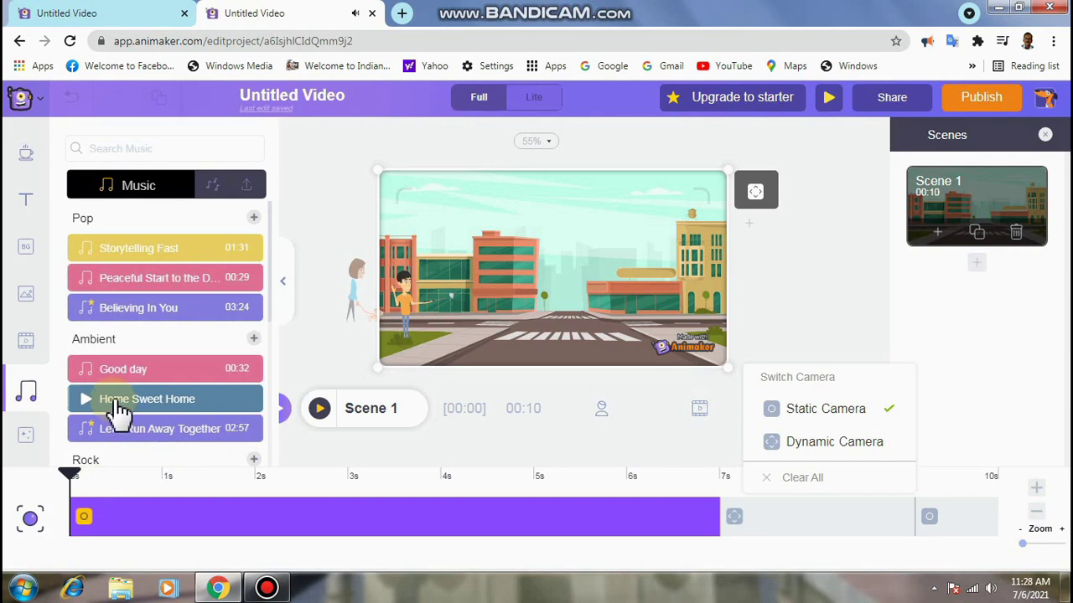
{"action": "left_click", "coordinate": [119, 403]}
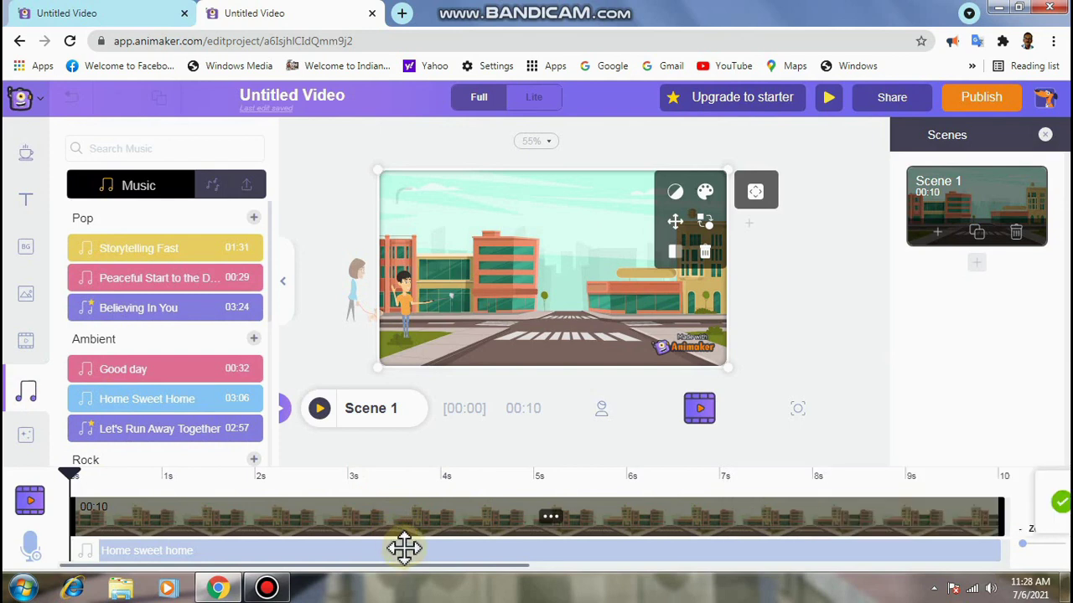
{"action": "left_click", "coordinate": [548, 551]}
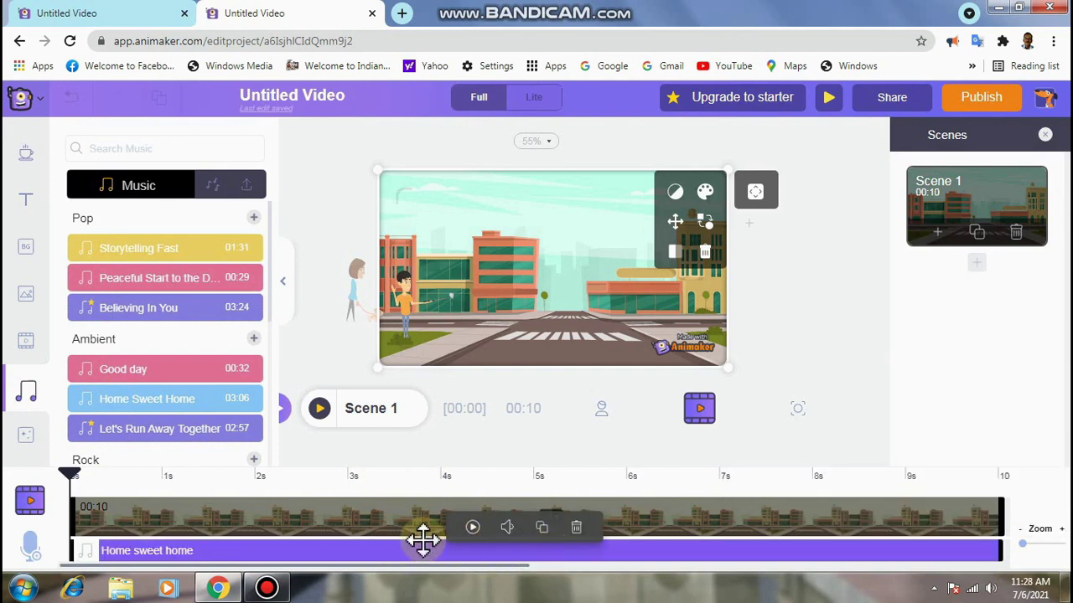
{"action": "left_click", "coordinate": [507, 529]}
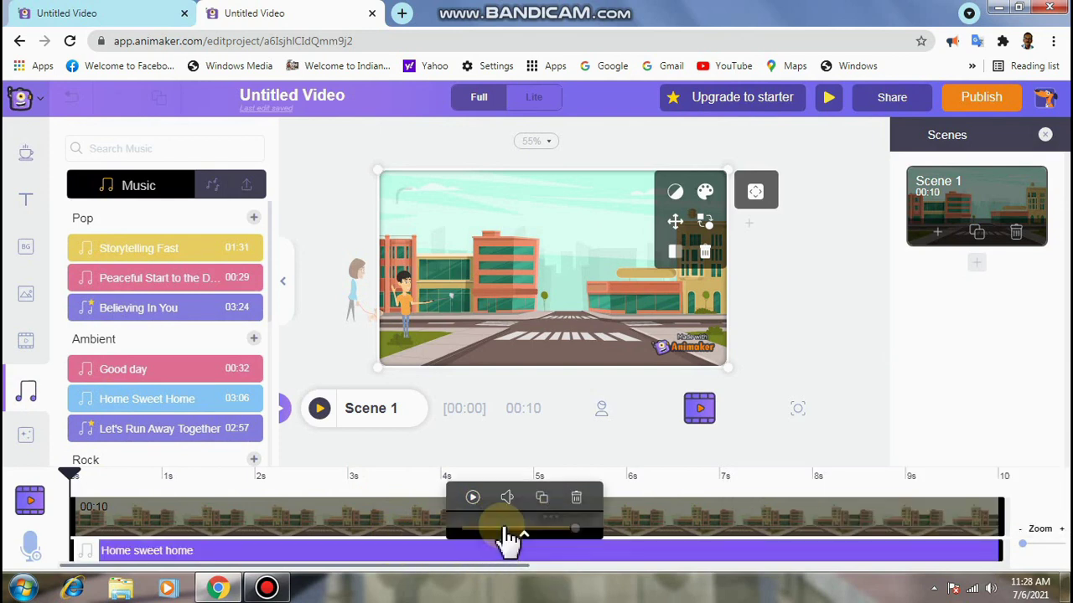
{"action": "left_click_drag", "start_coordinate": [513, 529], "coordinate": [503, 529]}
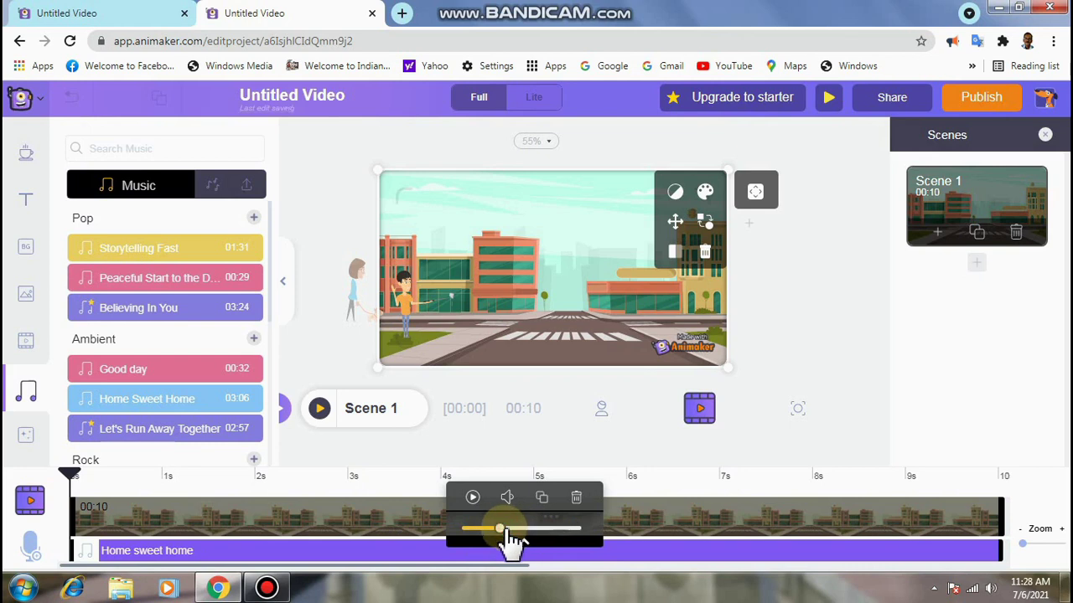
{"action": "left_click", "coordinate": [321, 409]}
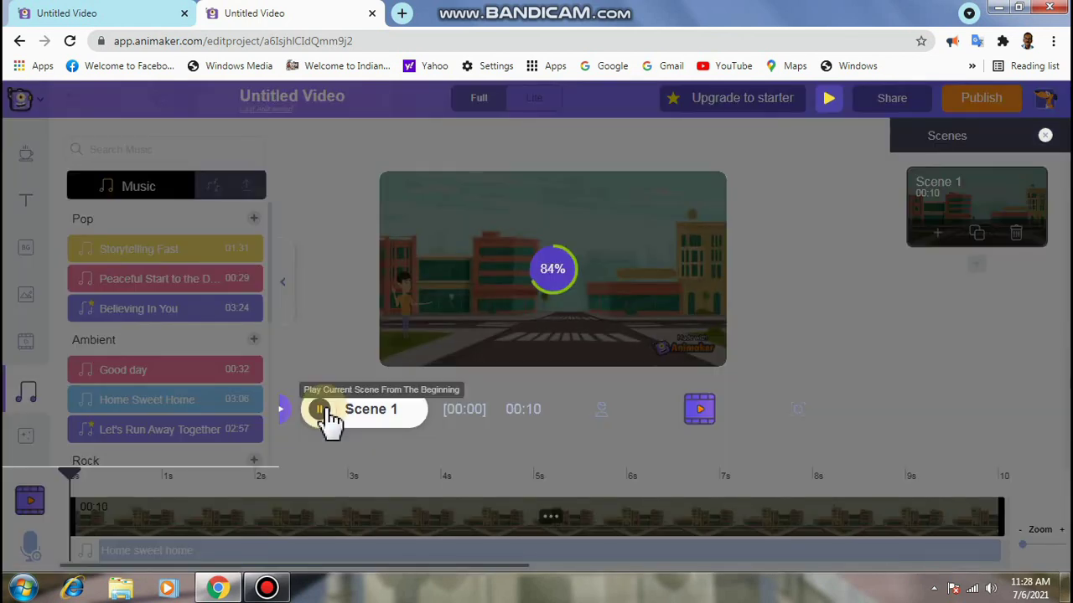